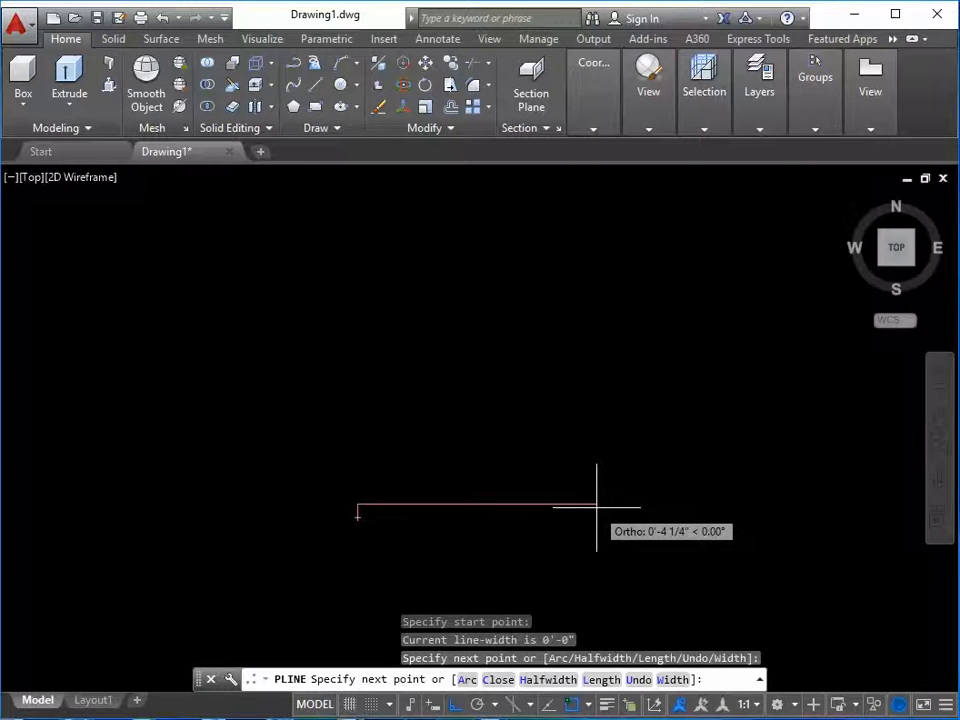
# - Draw the polyline's horizontal top edge about 4 1/4" long, followed by a short vertical step up at its right end
pyautogui.click(597, 507)
pyautogui.scroll(4, 596, 502)
pyautogui.click(594, 504)
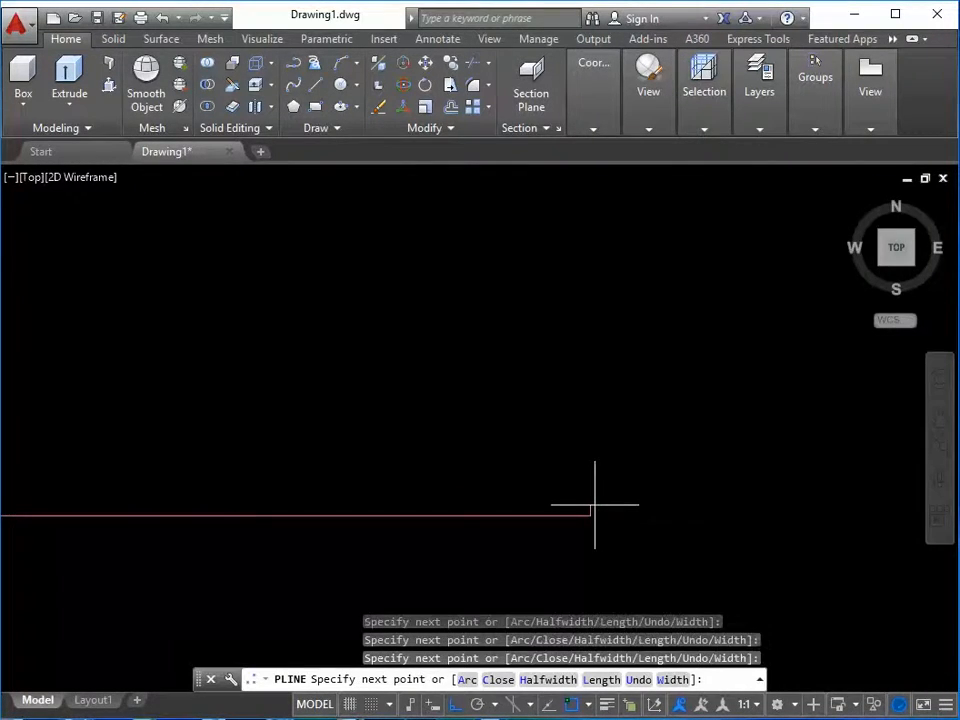
pyautogui.scroll(-4, 628, 471)
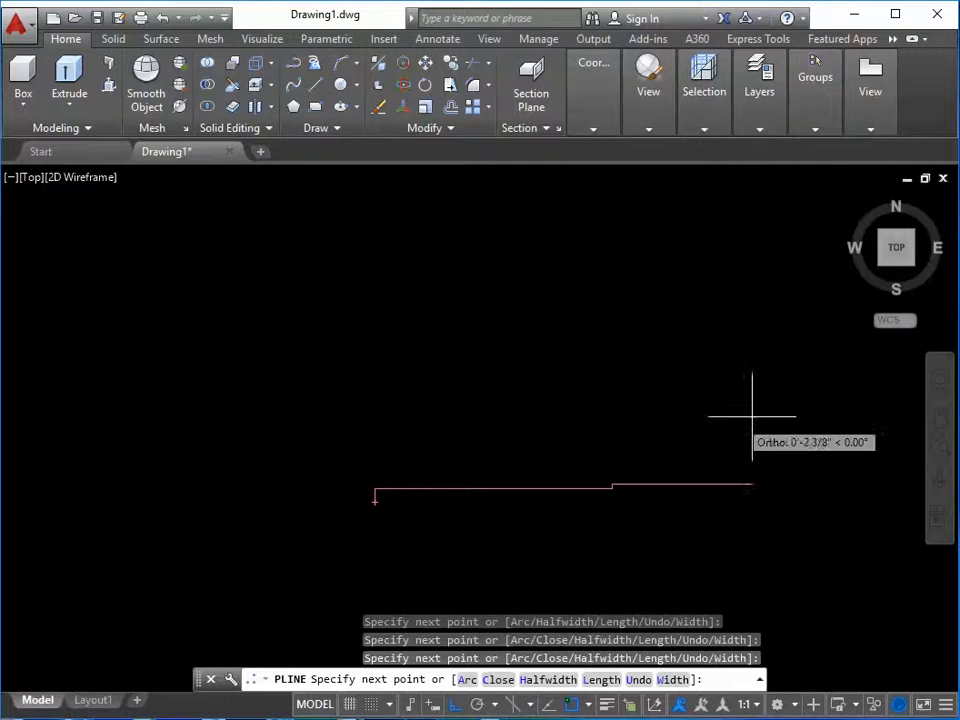
# - Continue the polyline with a long, gently rising segment to the right and a vertical end edge about 1/16" long
pyautogui.press('F8')
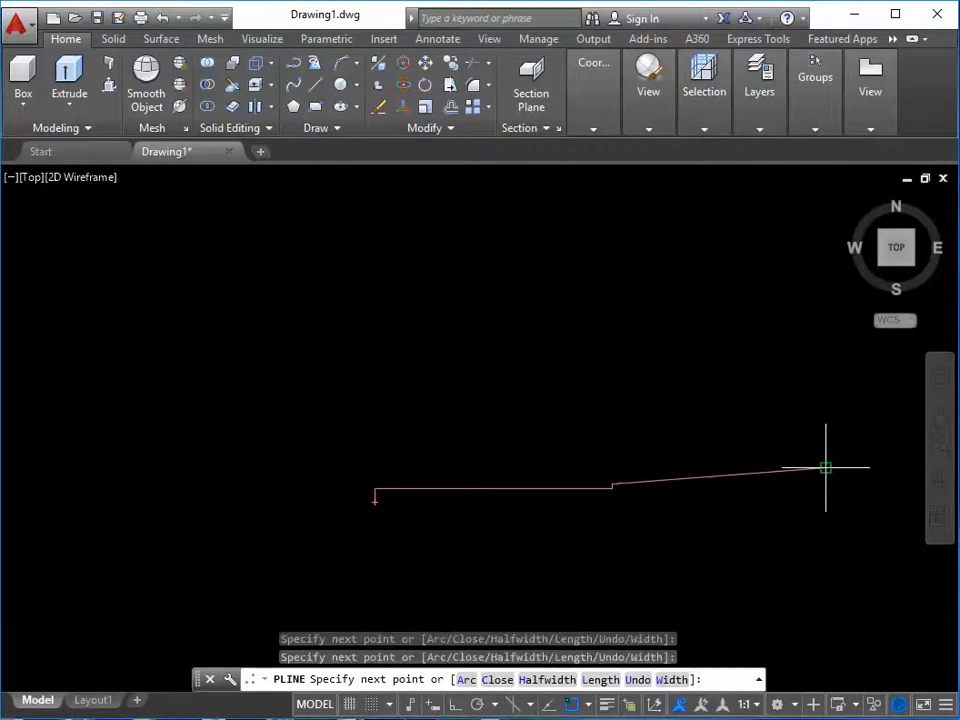
pyautogui.scroll(4, 826, 467)
pyautogui.press('F8')
pyautogui.press('F8')
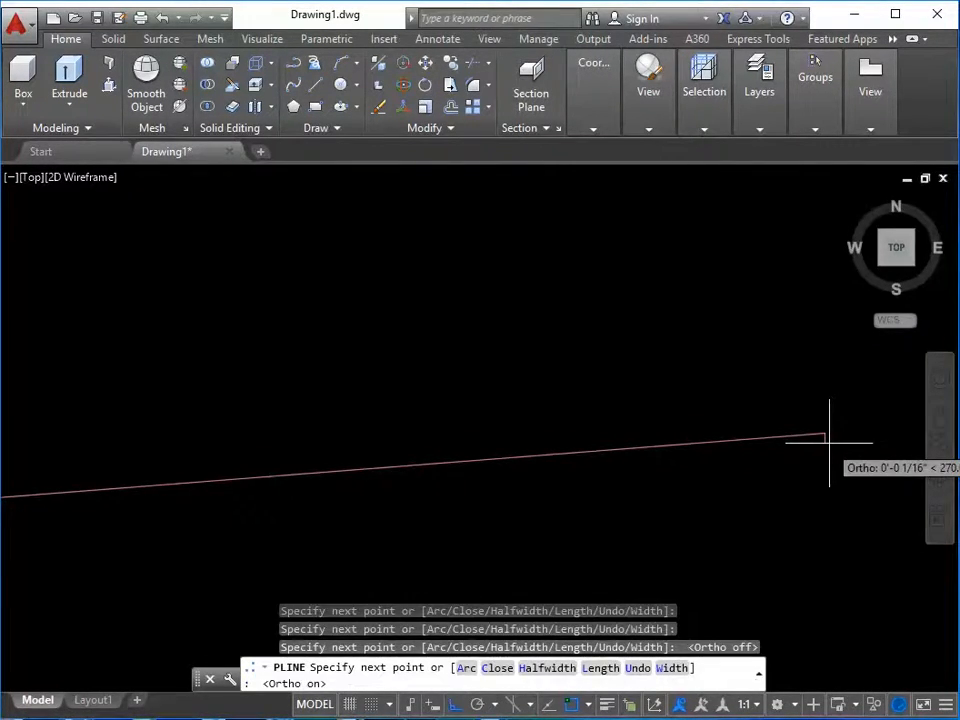
# - Continue the polyline with a sloping underside back toward the step, ending in a short vertical drop and short horizontal lip
pyautogui.press('F8')
pyautogui.scroll(-4, 636, 495)
pyautogui.press('F8')
pyautogui.scroll(5, 364, 514)
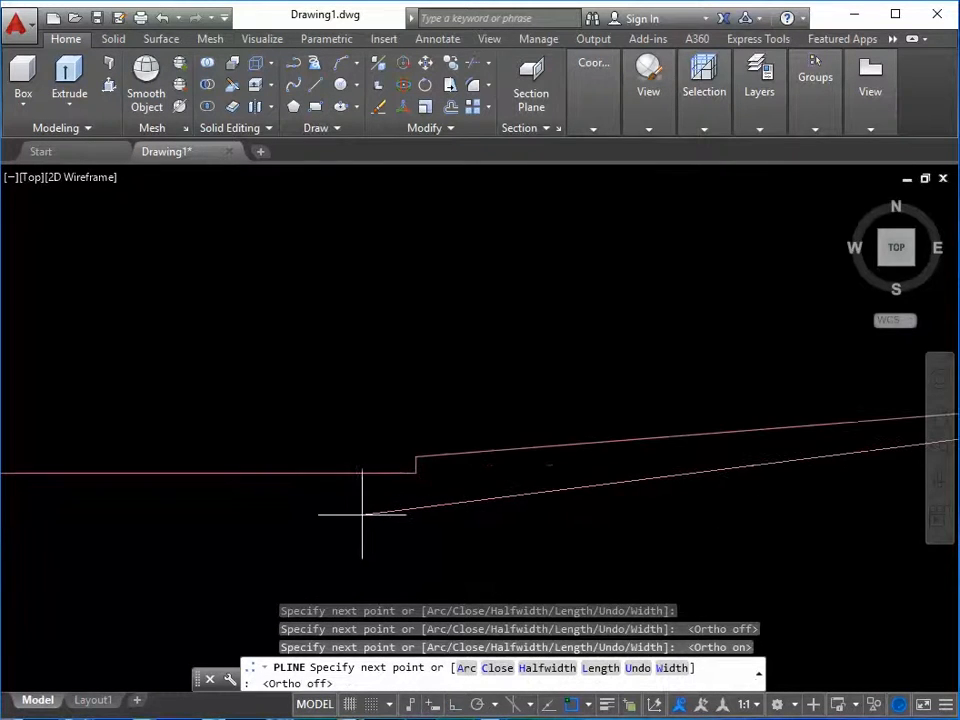
pyautogui.press('F8')
pyautogui.click(446, 529)
pyautogui.click(408, 530)
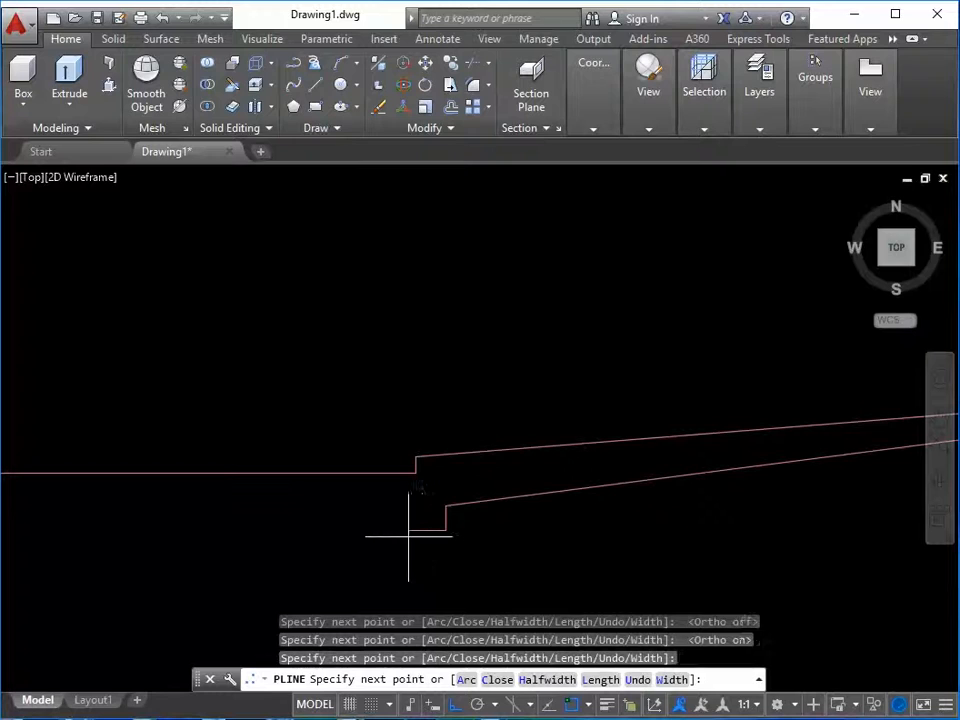
# - Try a short diagonal segment rising leftward from the lip's lower edge, and undo that segment
pyautogui.press('F8')
pyautogui.click(391, 506)
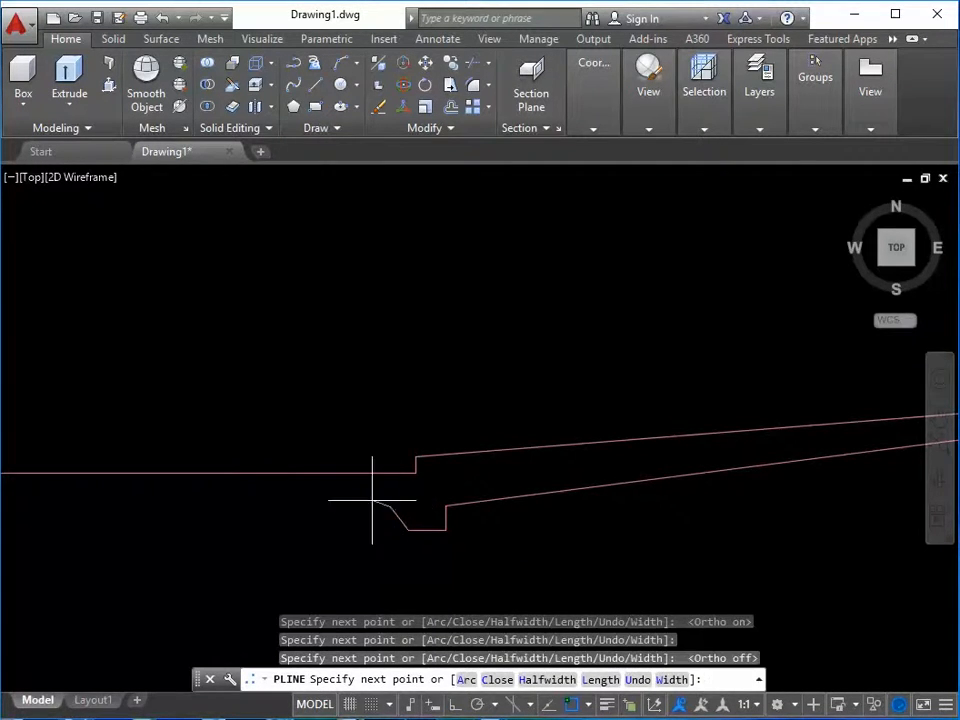
pyautogui.scroll(-4, 370, 501)
pyautogui.moveTo(364, 505); pyautogui.dragTo(565, 507, button='middle')
pyautogui.scroll(2, 317, 505)
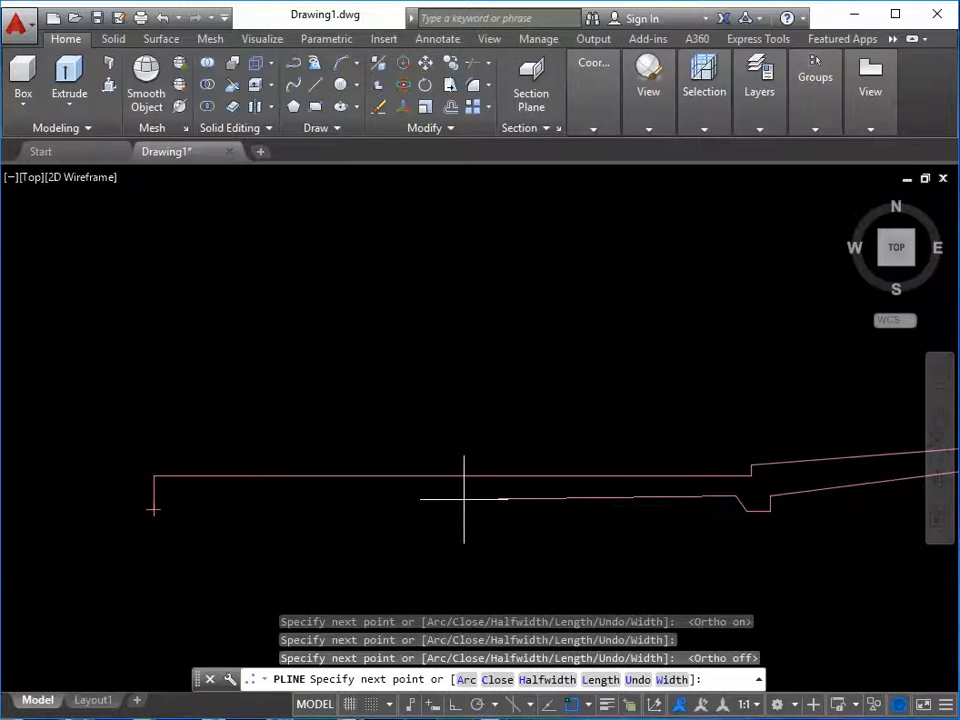
pyautogui.write('u')
pyautogui.press('Return')
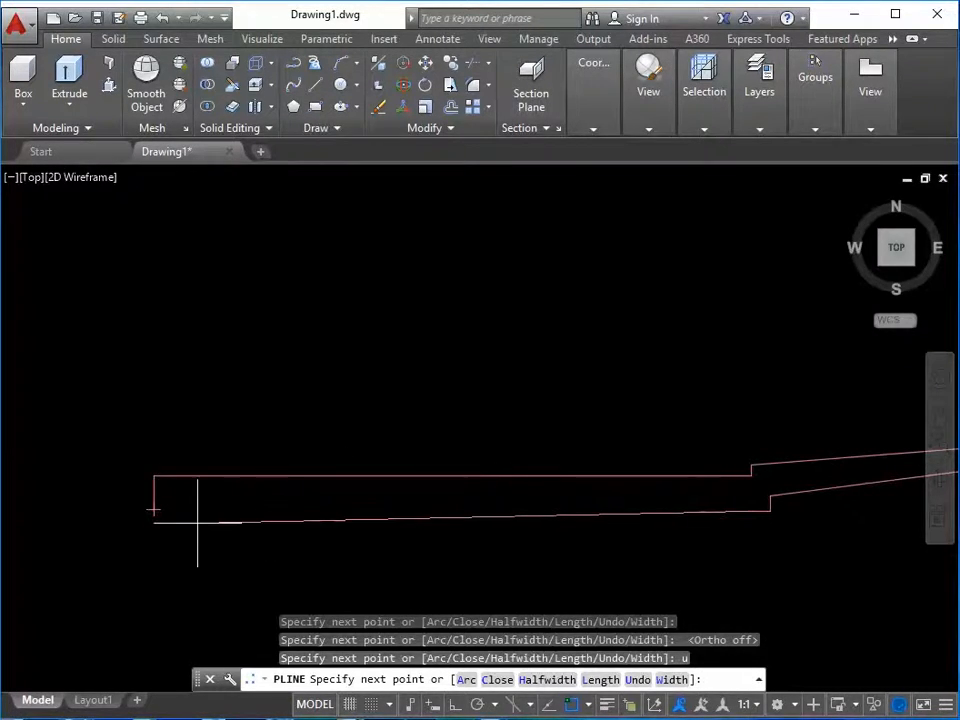
# - With object snap tracking and polar tracking on, add a point left of the lip level with the start point and close the polyline
pyautogui.click(550, 704)
pyautogui.click(479, 705)
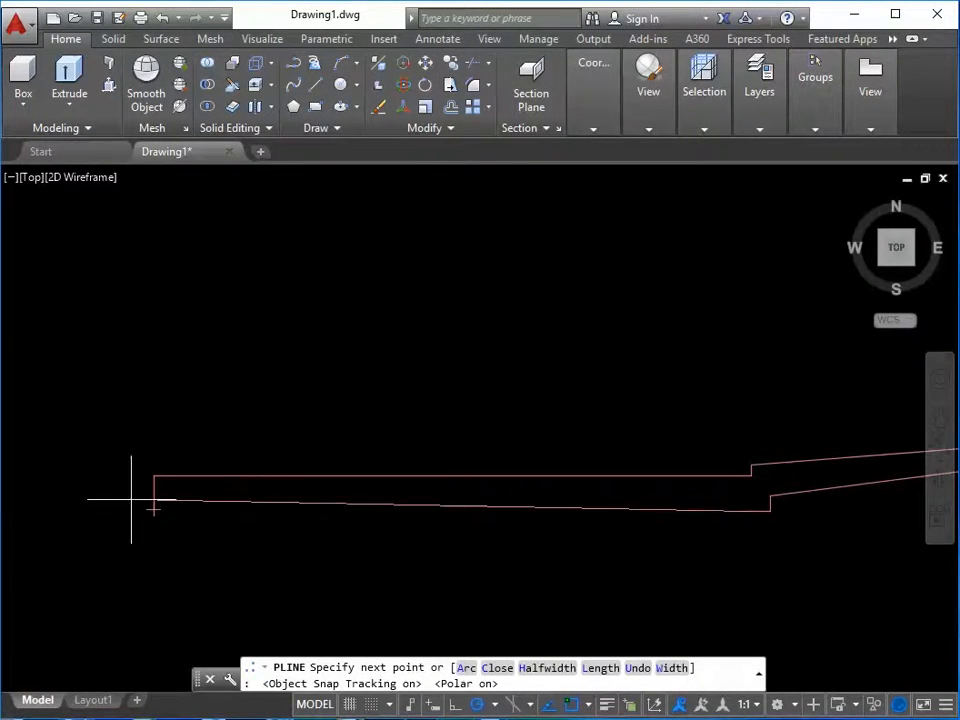
pyautogui.click(727, 509)
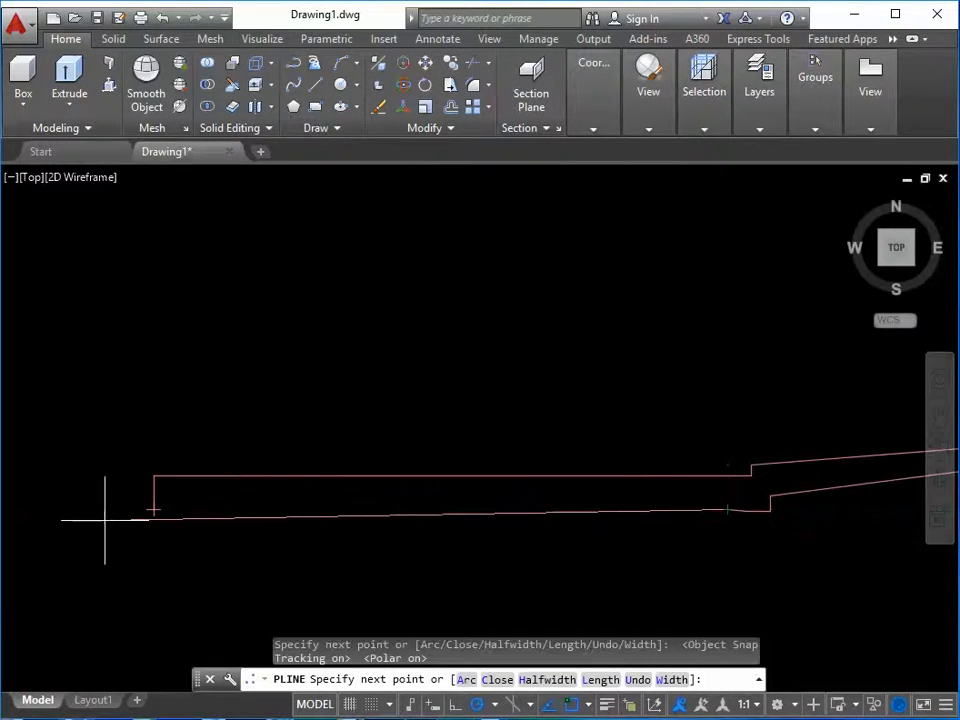
pyautogui.write('c')
pyautogui.press('Return')
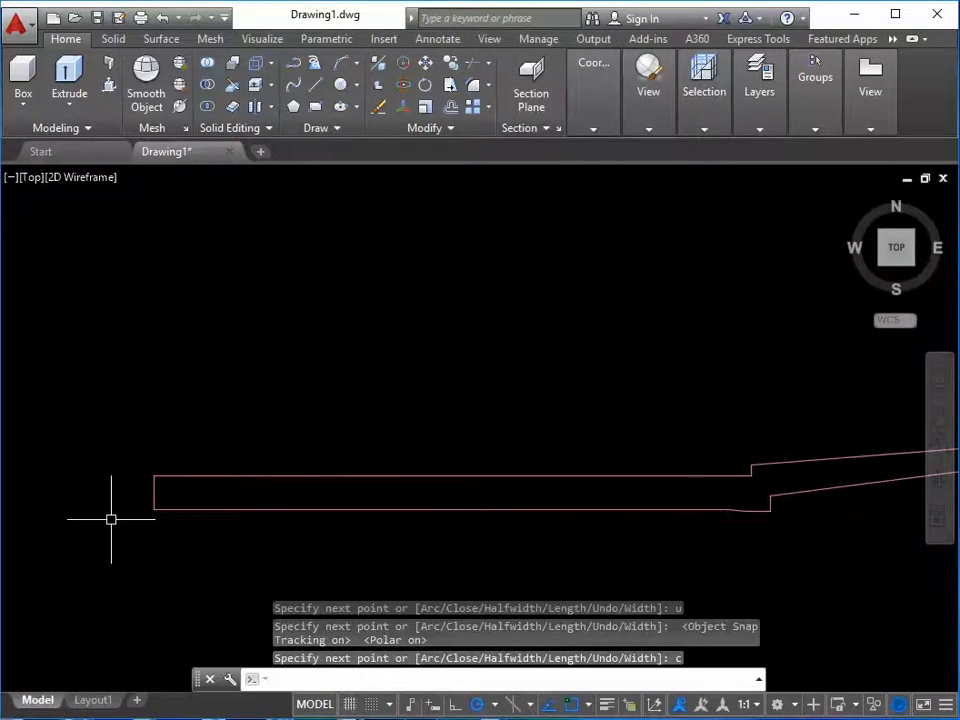
# - Stretch the profile's long bottom edge slightly upward from its midpoint to make the flat section thinner
pyautogui.scroll(1, 688, 441)
pyautogui.moveTo(615, 549)
pyautogui.mouseDown(button='middle')
pyautogui.moveTo(662, 463)
pyautogui.moveTo(825, 356)
pyautogui.mouseUp(button='middle')
pyautogui.scroll(-2, 790, 382)
pyautogui.moveTo(715, 420); pyautogui.dragTo(527, 550, button='middle')
pyautogui.scroll(2, 521, 544)
pyautogui.click(515, 508)
pyautogui.click(446, 454)
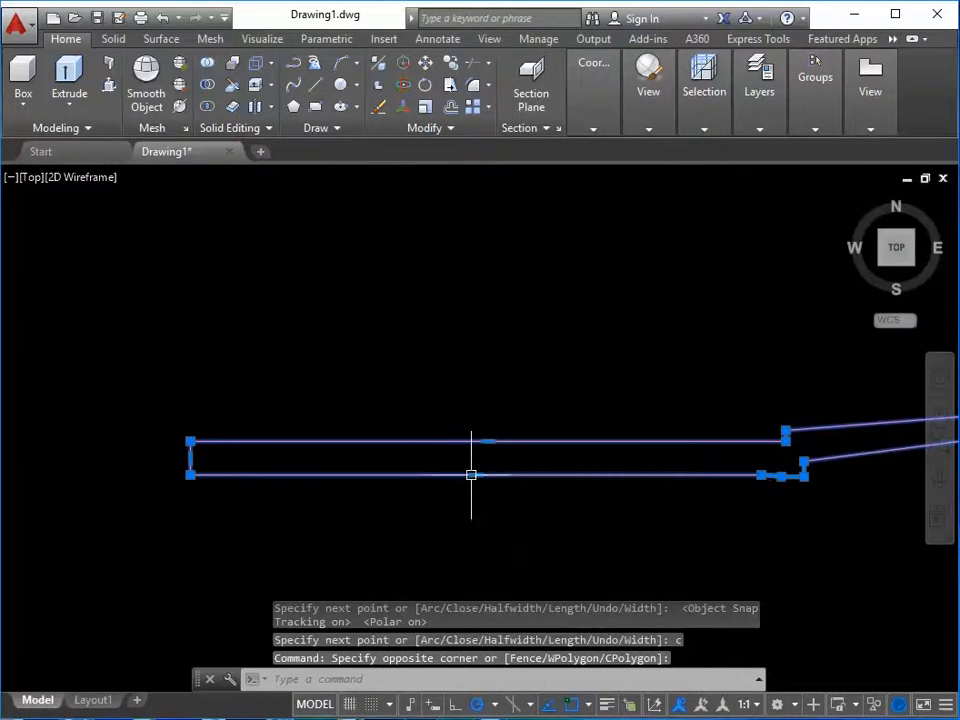
pyautogui.click(476, 475)
pyautogui.click(475, 464)
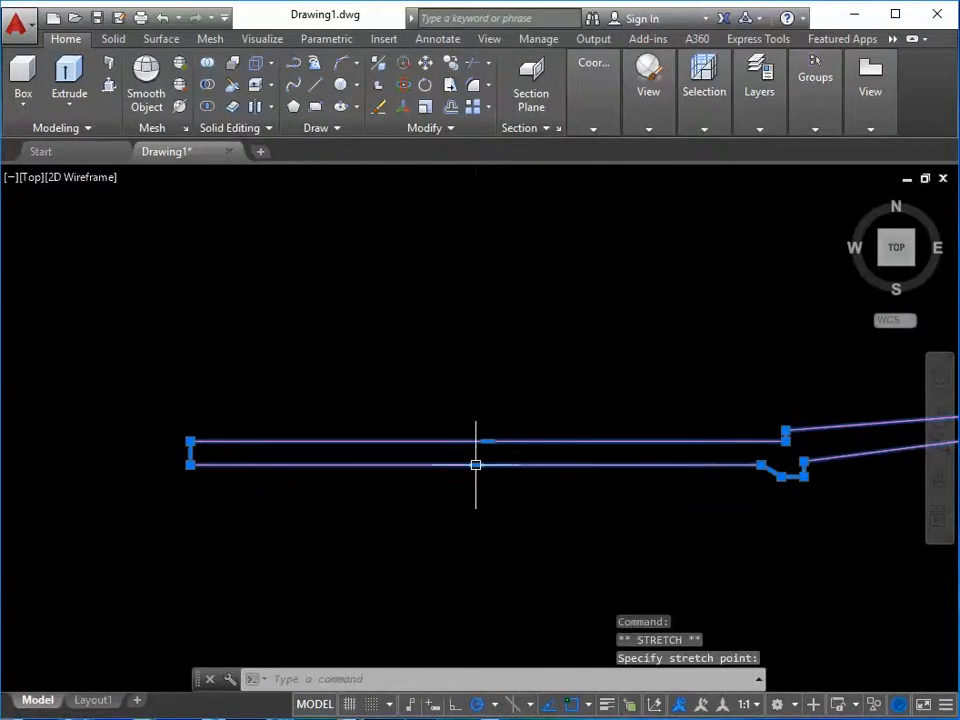
pyautogui.press('Escape')
# - Stretch the end edge of the profile's sloping rim inward to the left to shorten the rim
pyautogui.scroll(-2, 426, 514)
pyautogui.scroll(2, 452, 523)
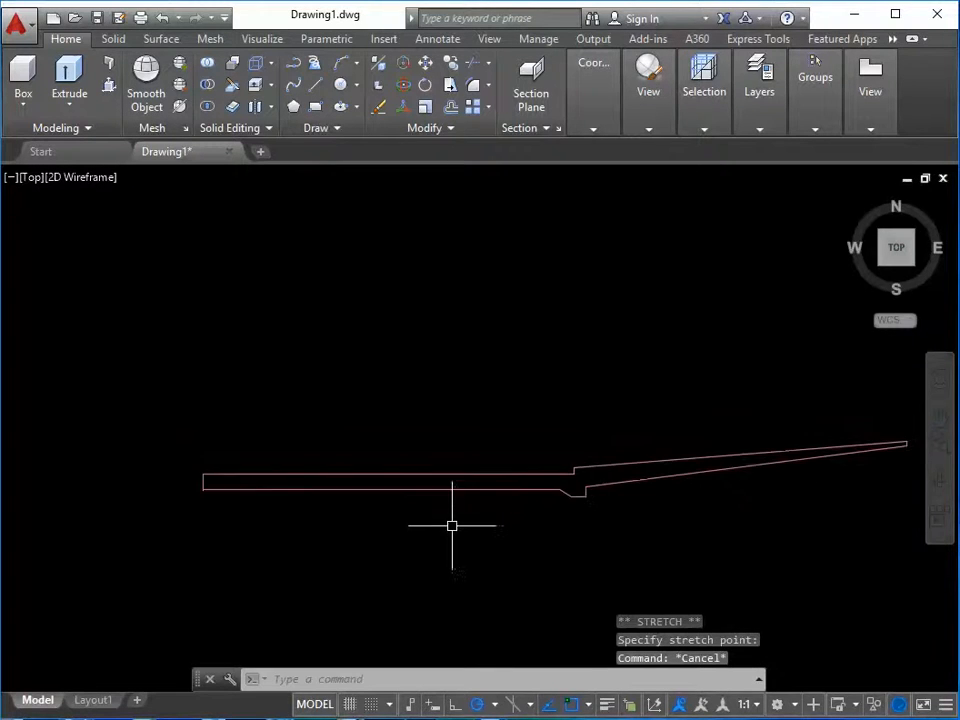
pyautogui.scroll(-3, 658, 473)
pyautogui.scroll(3, 775, 403)
pyautogui.scroll(3, 648, 402)
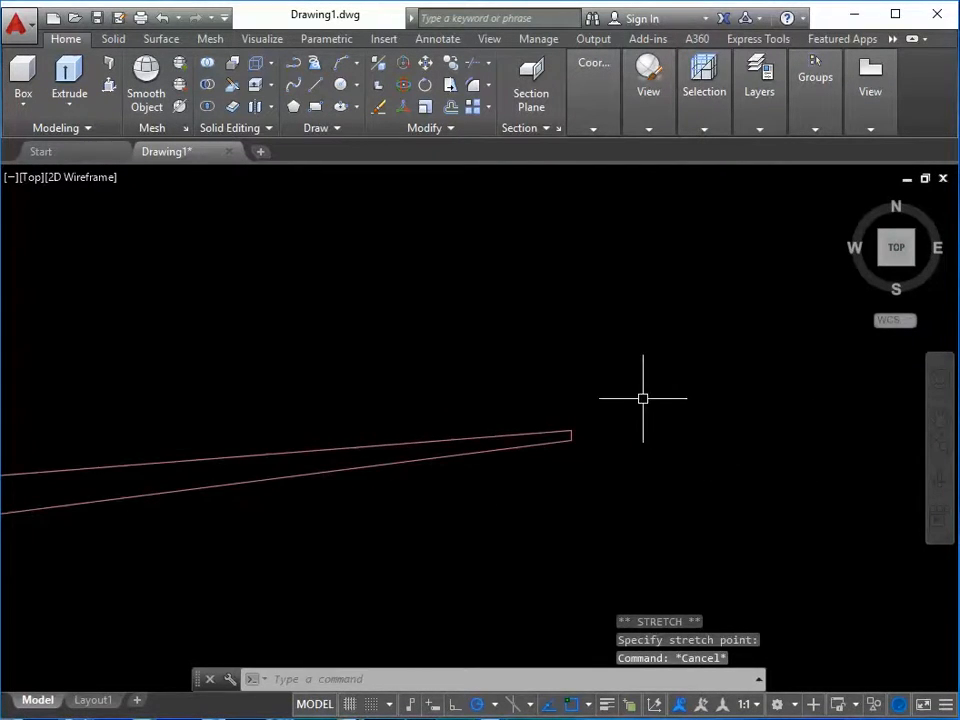
pyautogui.click(643, 399)
pyautogui.click(457, 512)
pyautogui.scroll(3, 571, 465)
pyautogui.click(570, 394)
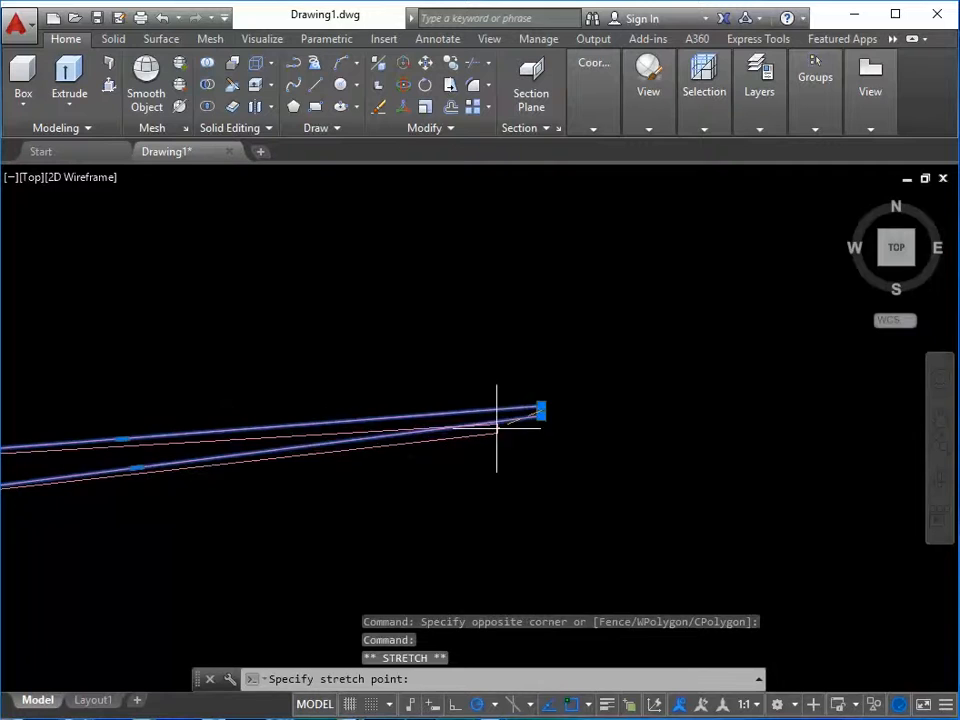
pyautogui.scroll(-2, 567, 417)
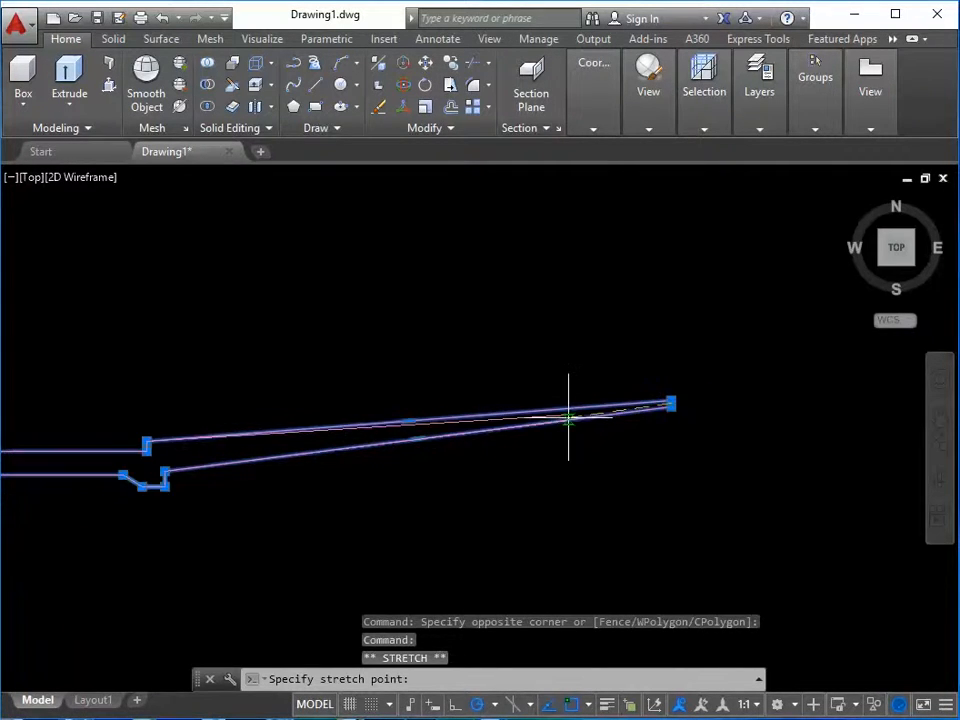
pyautogui.moveTo(567, 417); pyautogui.dragTo(625, 396, button='middle')
pyautogui.scroll(2, 572, 408)
pyautogui.click(559, 414)
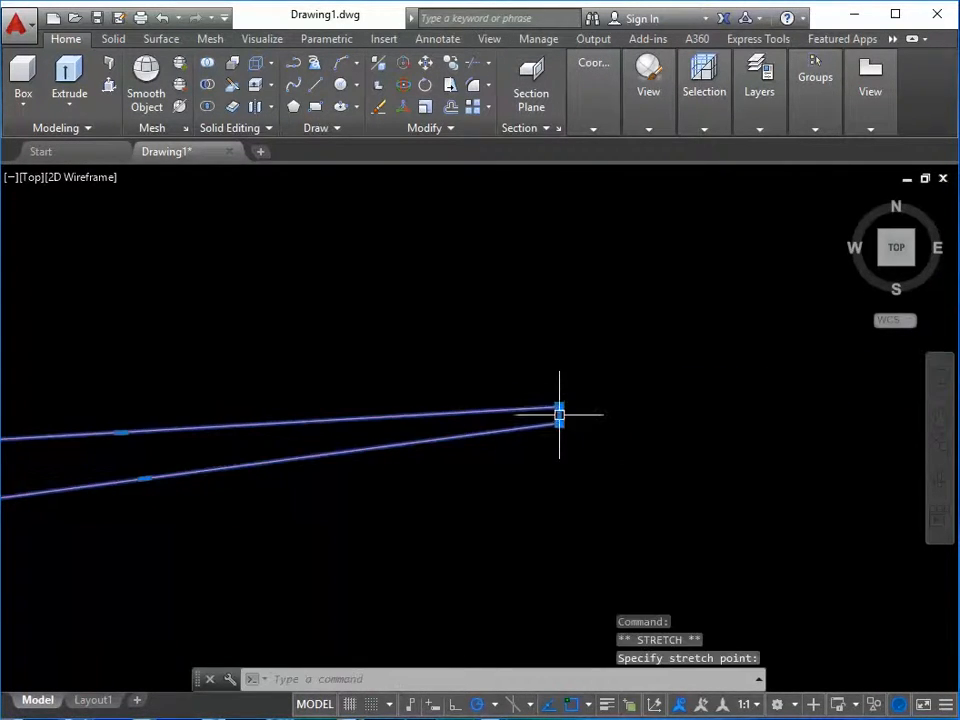
pyautogui.scroll(-5, 553, 484)
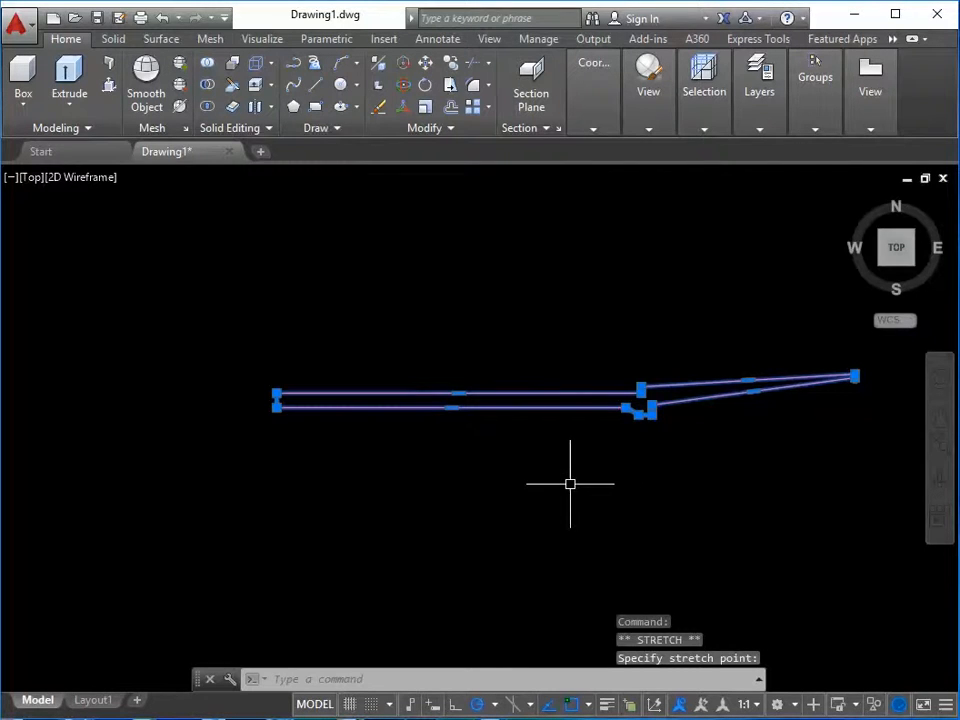
pyautogui.press('Escape')
pyautogui.press('Escape')
pyautogui.moveTo(570, 484); pyautogui.dragTo(482, 499, button='middle')
pyautogui.scroll(-4, 484, 497)
pyautogui.scroll(4, 484, 497)
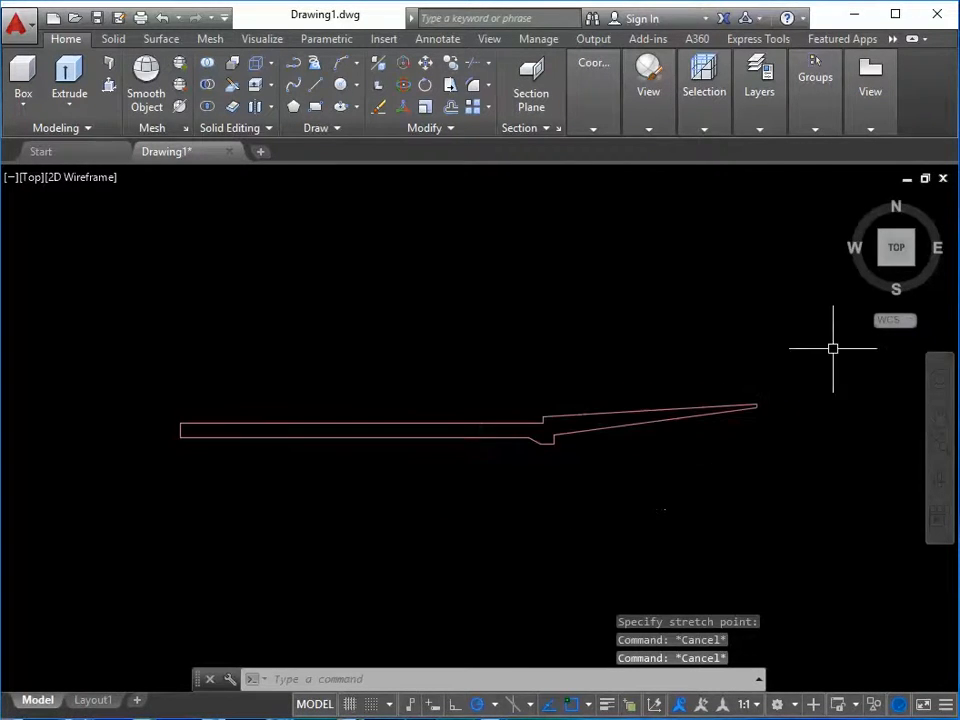
pyautogui.moveTo(438, 471)
pyautogui.mouseDown(button='middle')
pyautogui.moveTo(446, 489)
pyautogui.moveTo(463, 489)
pyautogui.mouseUp(button='middle')
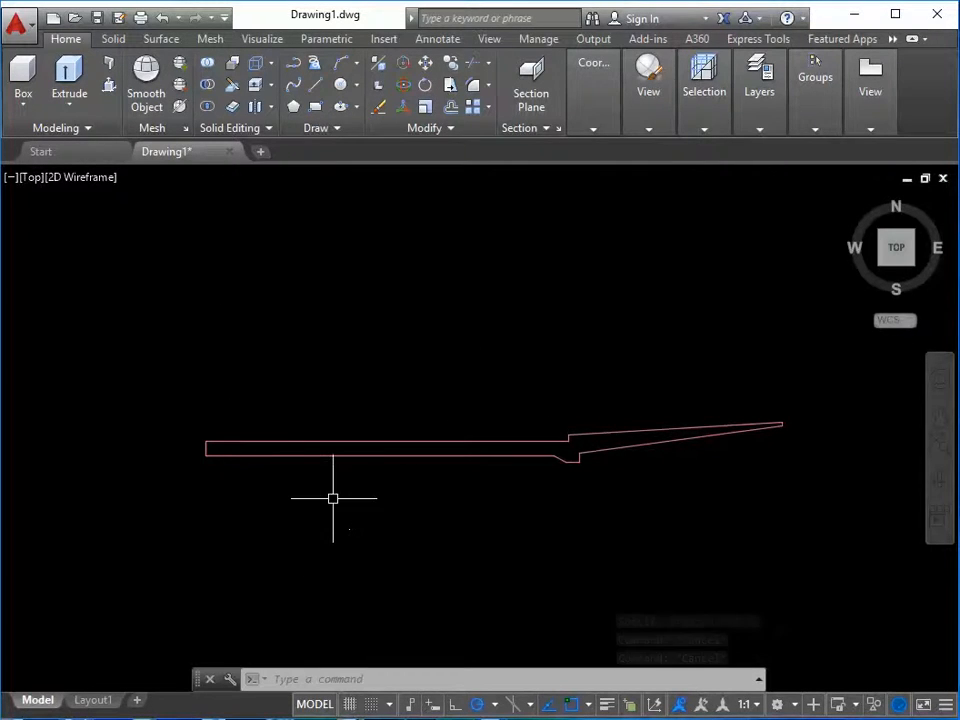
pyautogui.moveTo(333, 497); pyautogui.dragTo(343, 493, button='middle')
# - Revolve the closed profile 360 degrees around a vertical axis along its left edge
pyautogui.click(501, 437)
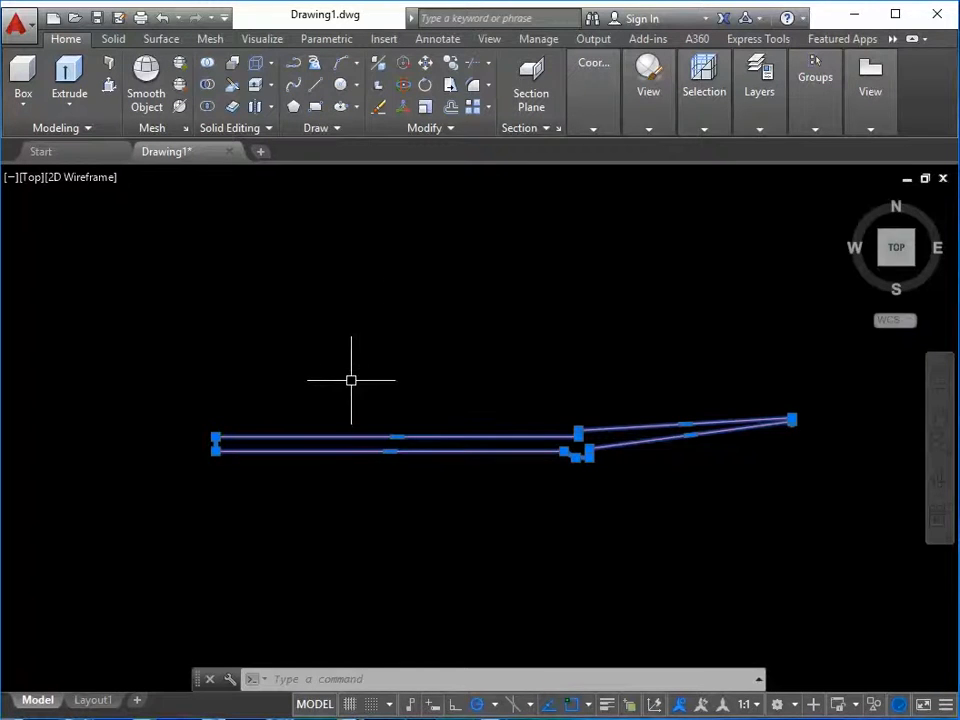
pyautogui.moveTo(354, 384); pyautogui.dragTo(419, 385, button='middle')
pyautogui.moveTo(362, 491); pyautogui.dragTo(373, 491, button='middle')
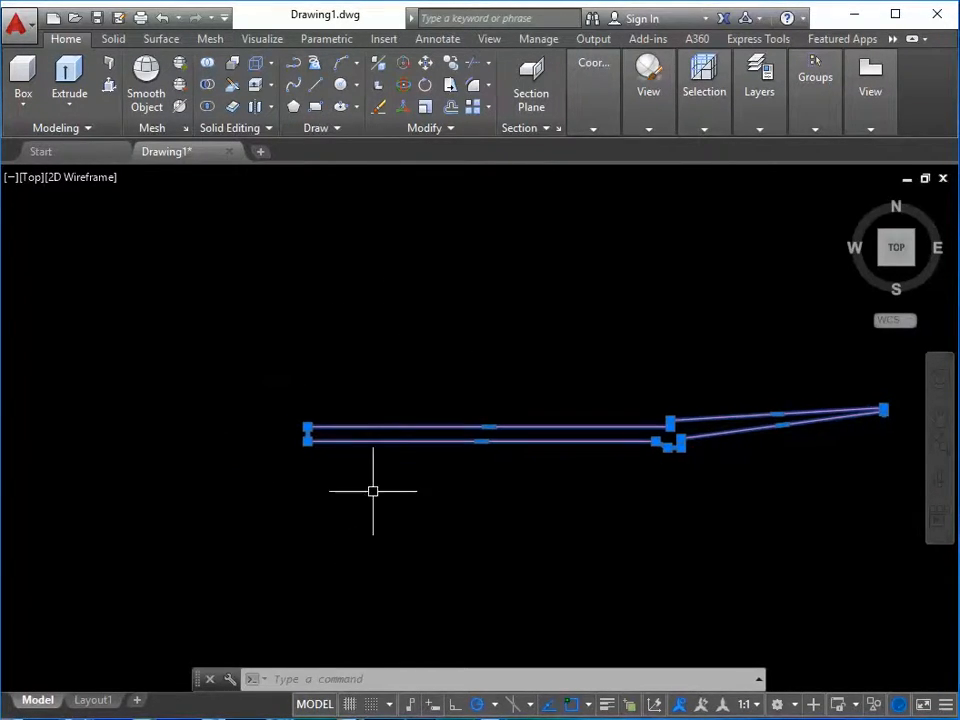
pyautogui.moveTo(286, 321); pyautogui.dragTo(330, 319, button='middle')
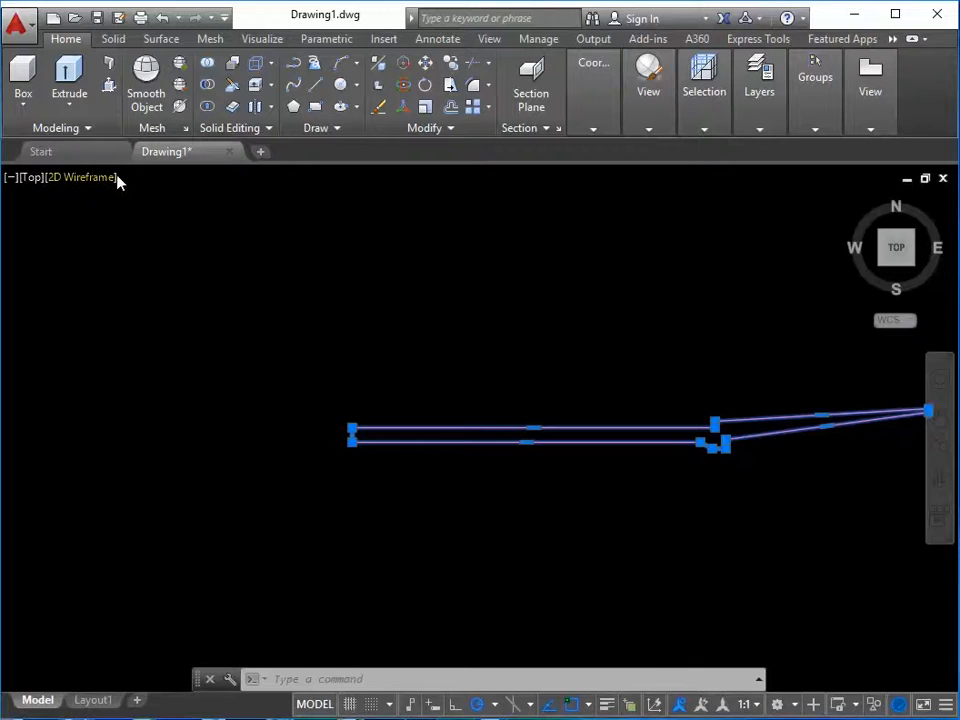
pyautogui.click(68, 105)
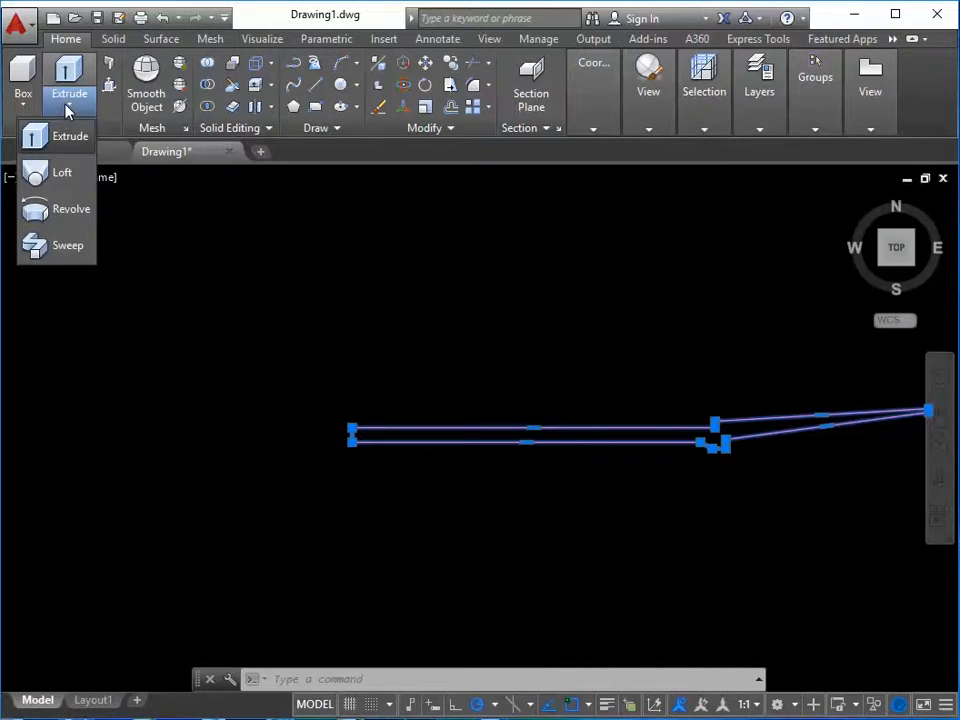
pyautogui.click(68, 210)
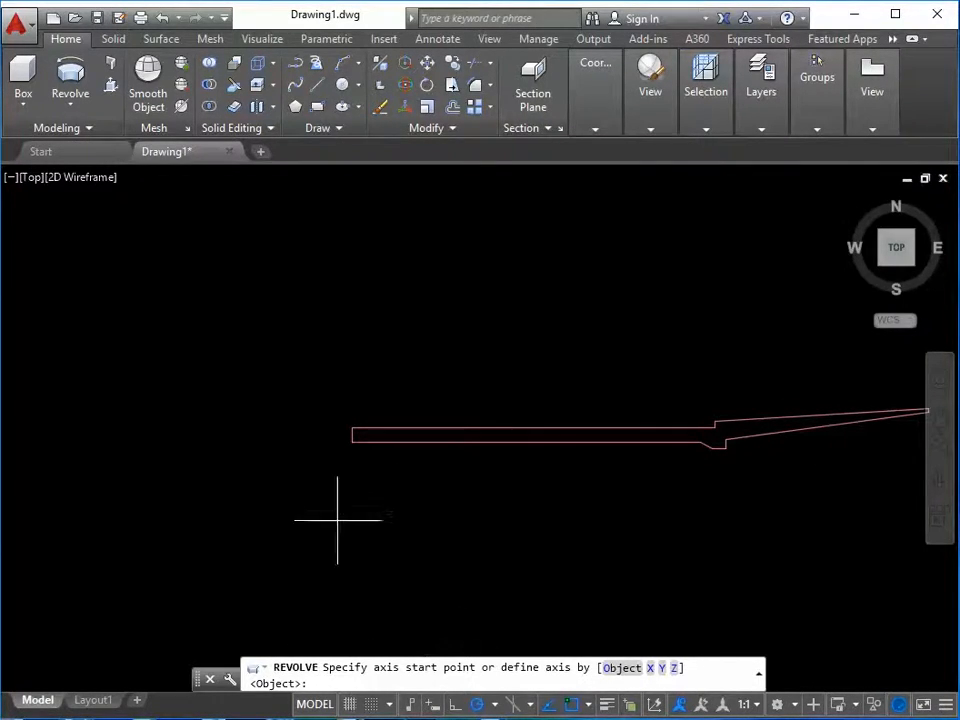
pyautogui.click(352, 441)
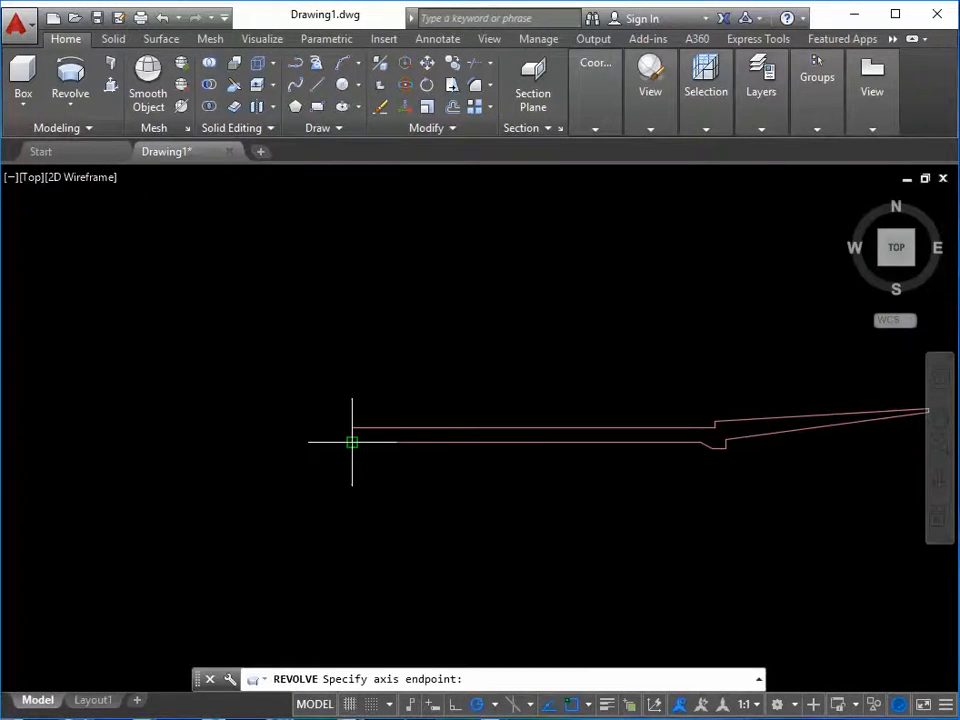
pyautogui.click(352, 369)
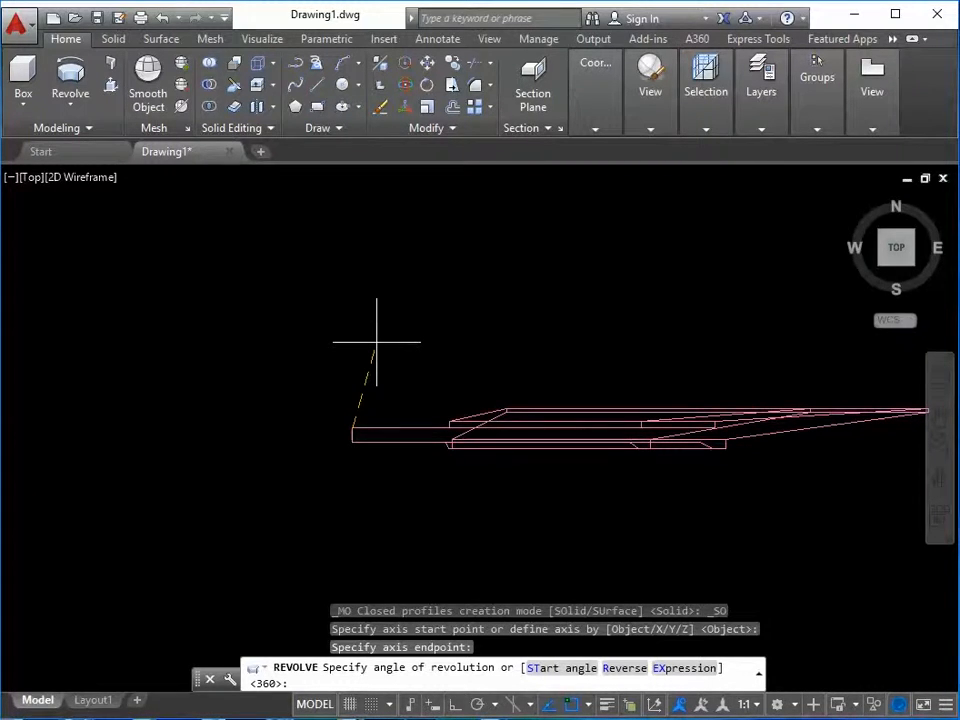
pyautogui.press('Return')
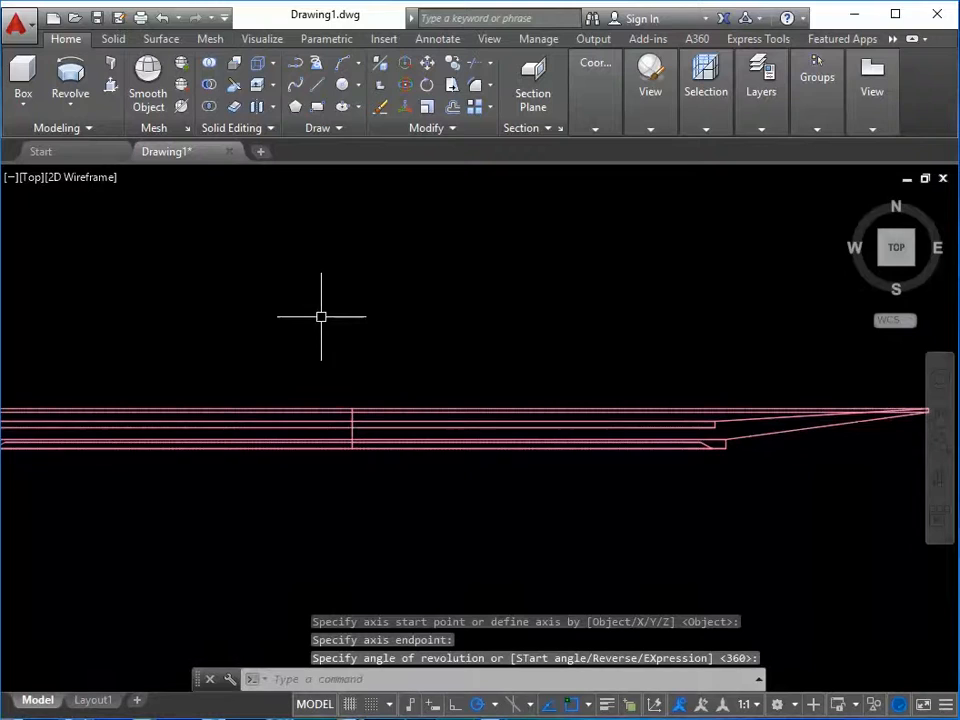
# - Switch the model from the top view to the SW Isometric view
pyautogui.scroll(-2, 321, 317)
pyautogui.moveTo(337, 347); pyautogui.dragTo(465, 435, button='middle')
pyautogui.scroll(2, 401, 458)
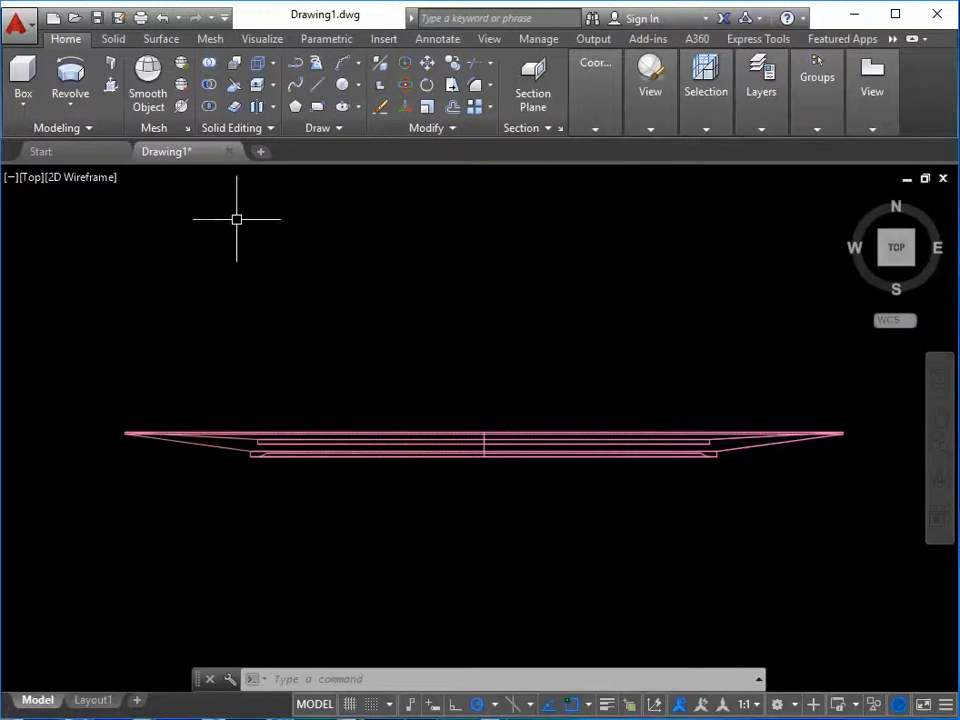
pyautogui.click(880, 265)
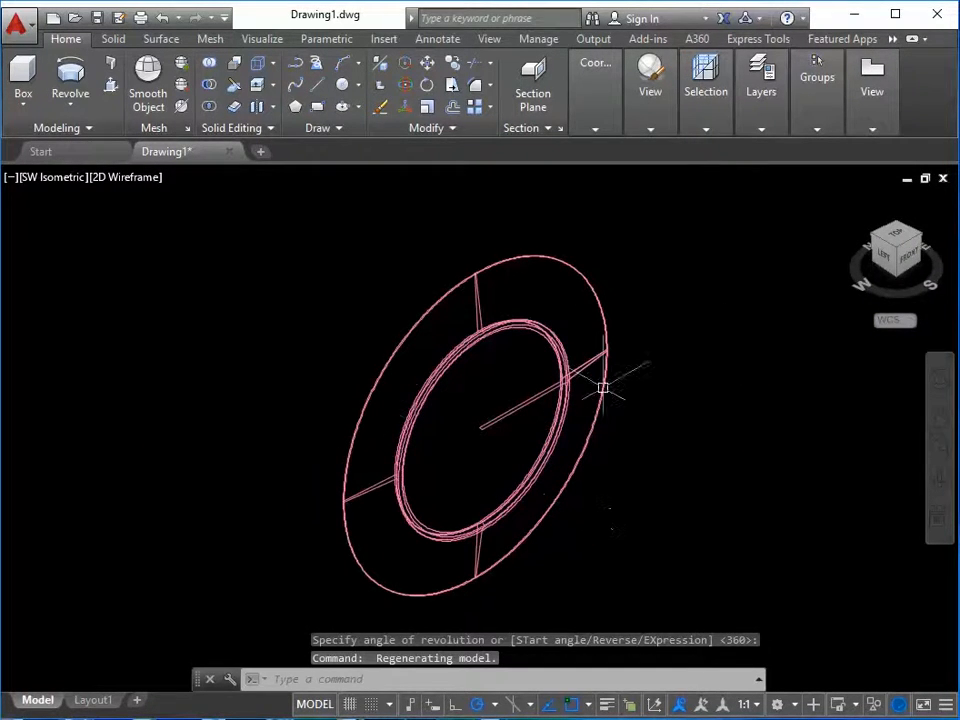
pyautogui.click(490, 423)
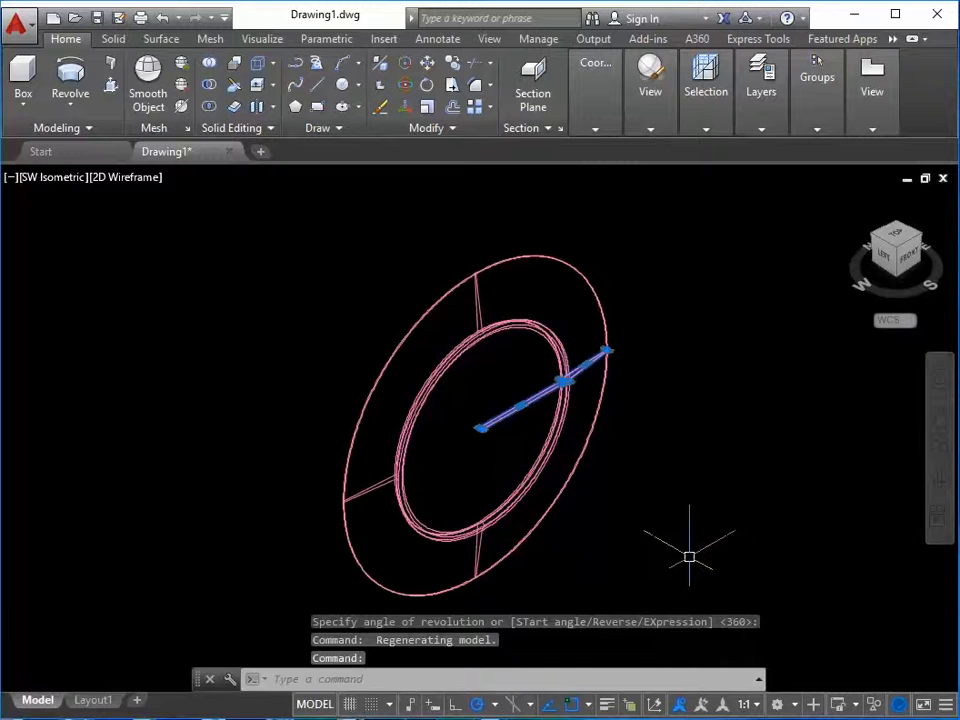
pyautogui.press('Escape')
pyautogui.press('Escape')
# - Select the revolved plate together with its profile and switch the visual style to X-Ray
pyautogui.click(640, 504)
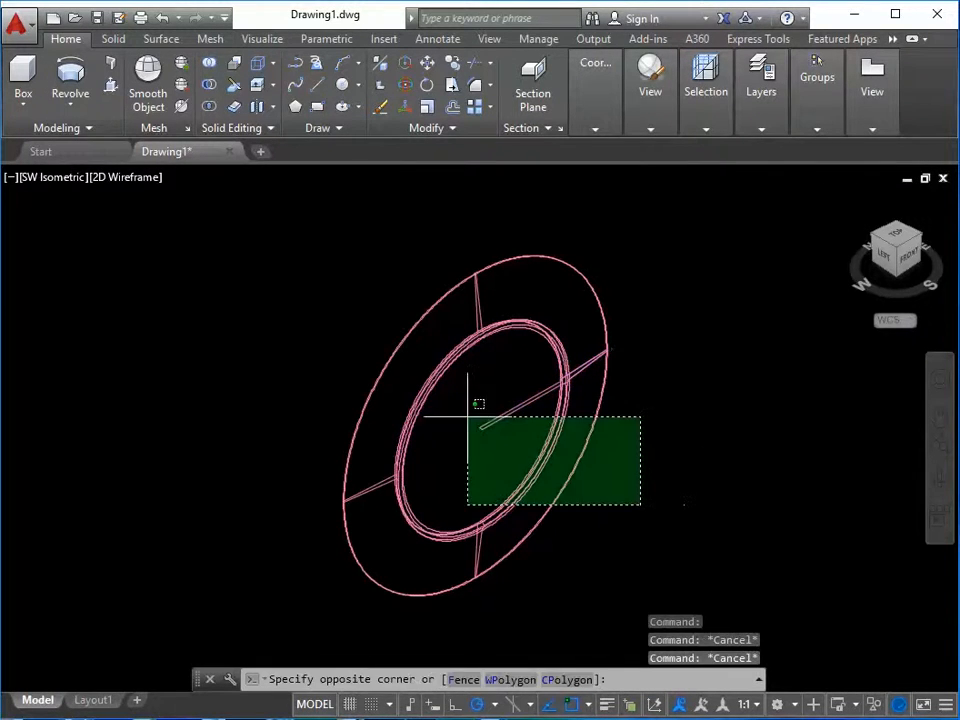
pyautogui.click(467, 417)
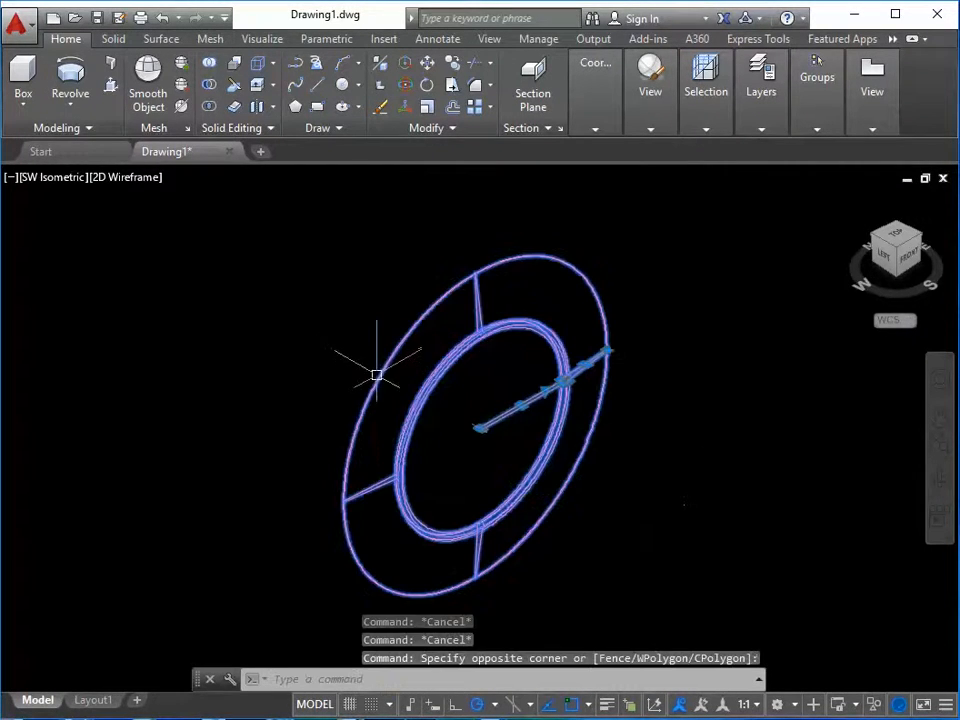
pyautogui.click(130, 178)
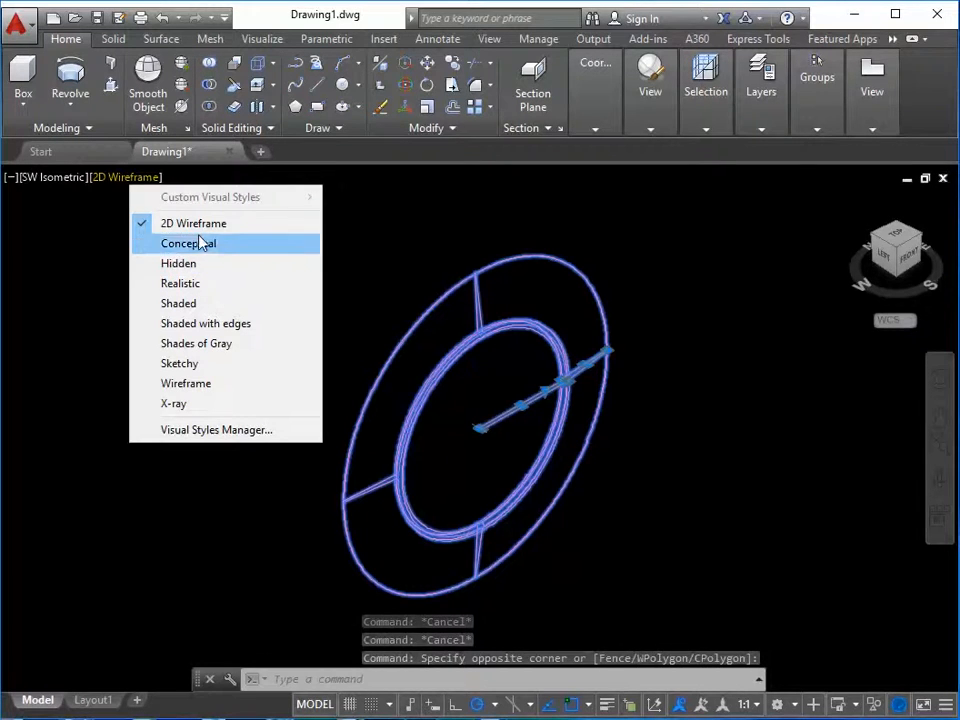
pyautogui.click(198, 404)
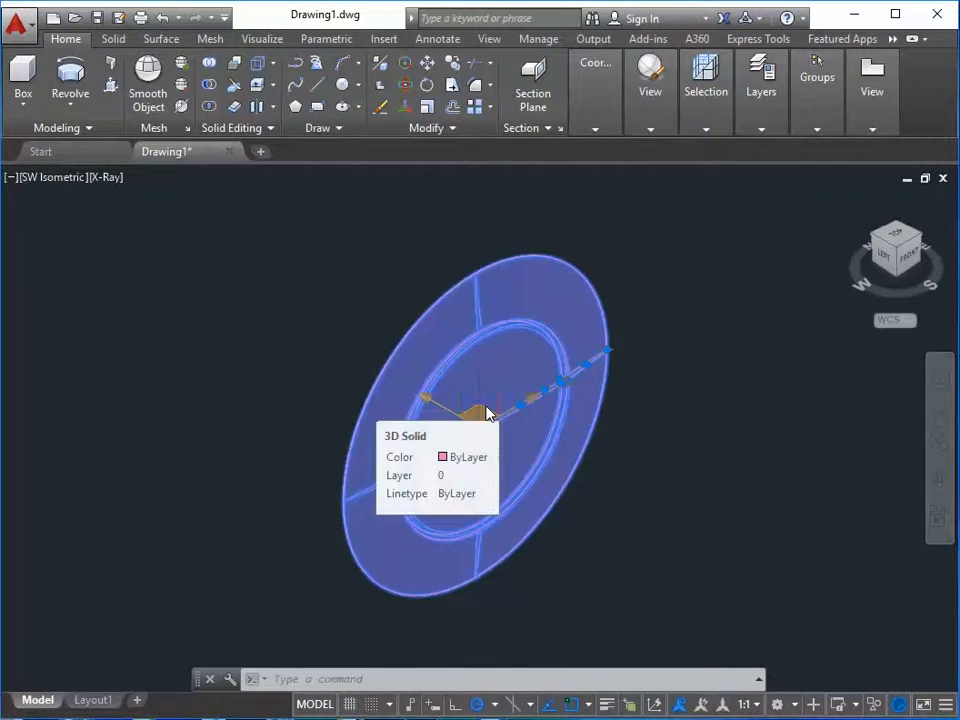
# - Rotate the selected plate and profile 90 degrees about the X axis with the rotate gizmo so the plate lies flat
pyautogui.rightClick(487, 412)
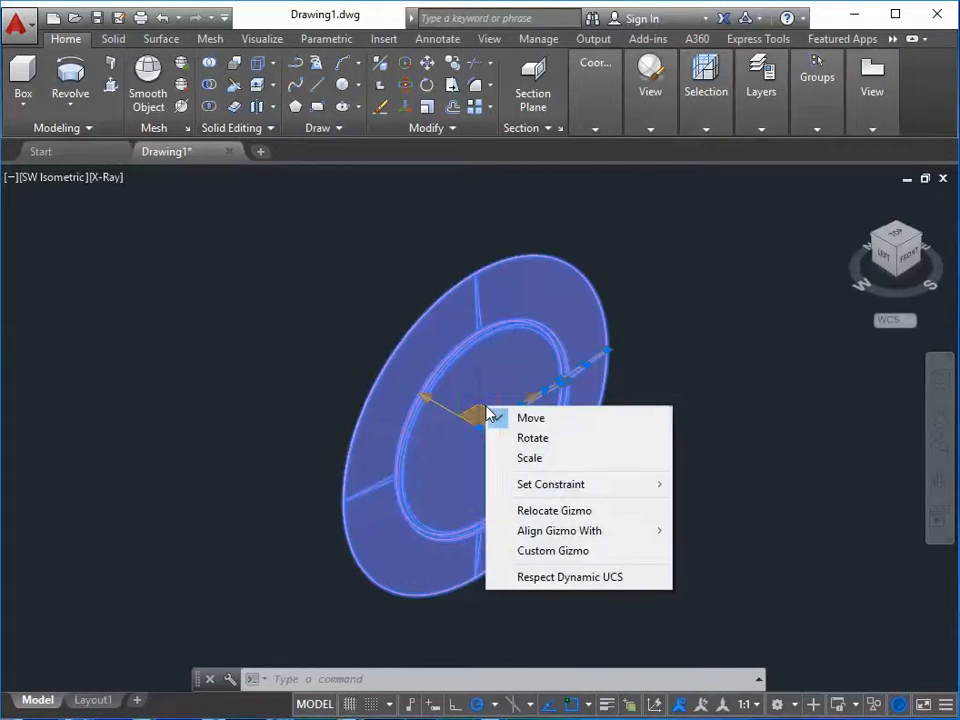
pyautogui.click(540, 445)
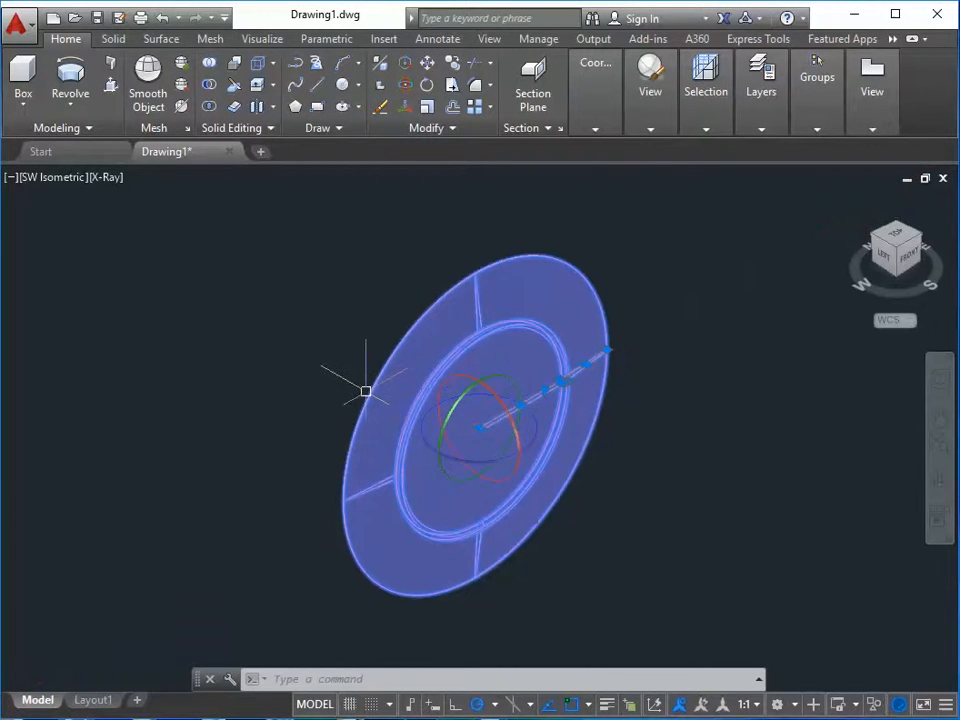
pyautogui.click(465, 383)
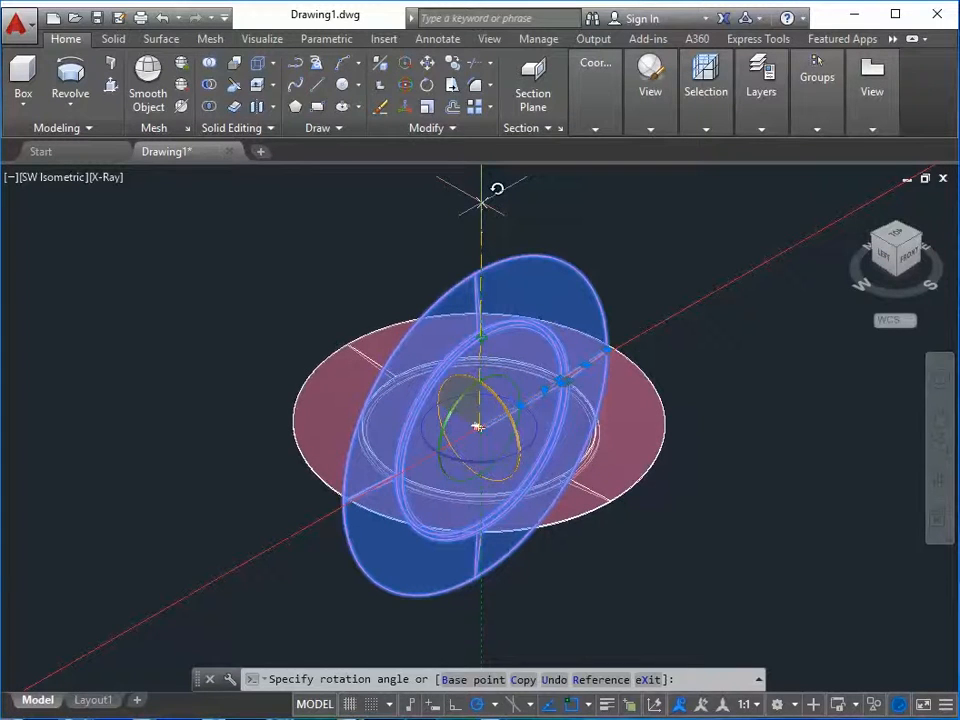
pyautogui.write('90')
pyautogui.press('Return')
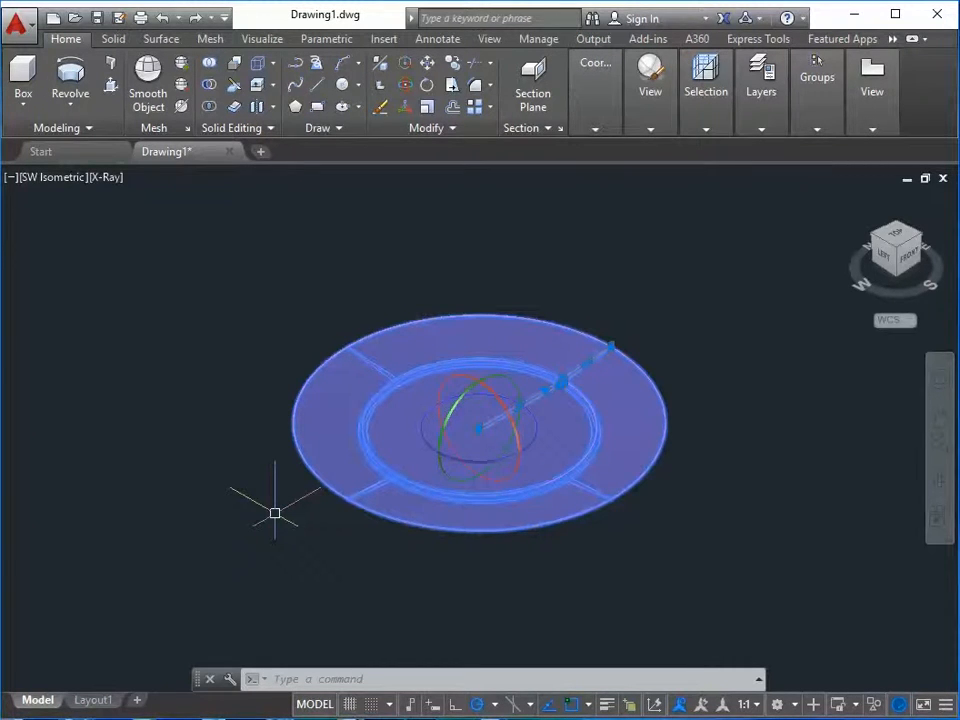
pyautogui.press('Escape')
pyautogui.press('Escape')
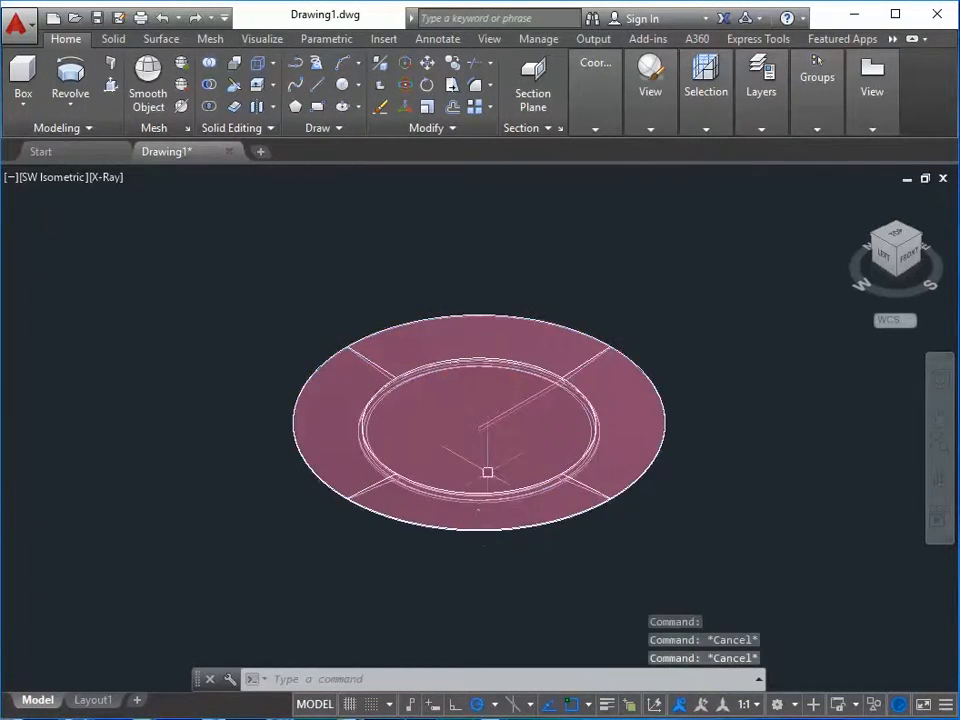
# - With Dynamic UCS on, create a low, wide cylinder on the plate's flat center, kept inside the inner ring
pyautogui.scroll(3, 486, 470)
pyautogui.moveTo(484, 458); pyautogui.dragTo(477, 491, button='middle')
pyautogui.scroll(-4, 499, 347)
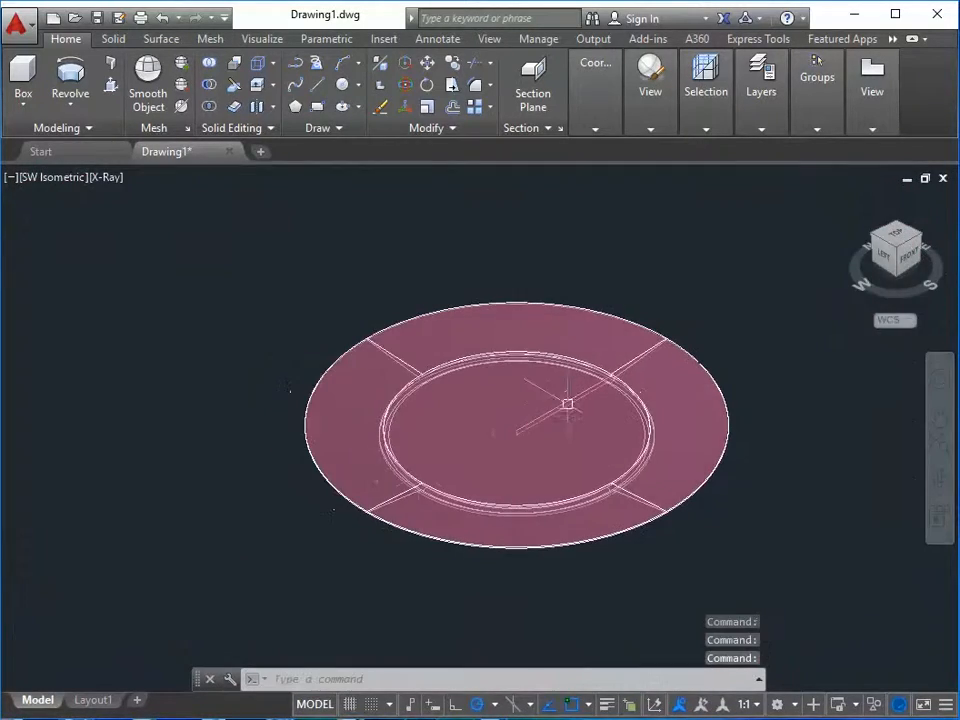
pyautogui.scroll(3, 499, 450)
pyautogui.moveTo(470, 435); pyautogui.dragTo(429, 485, button='middle')
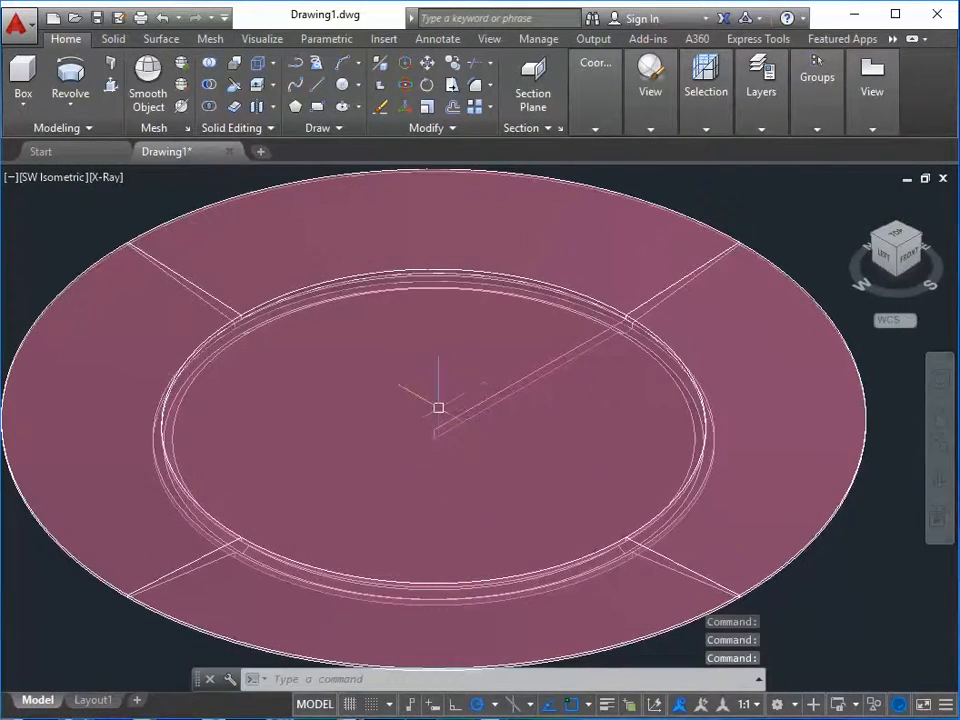
pyautogui.click(25, 104)
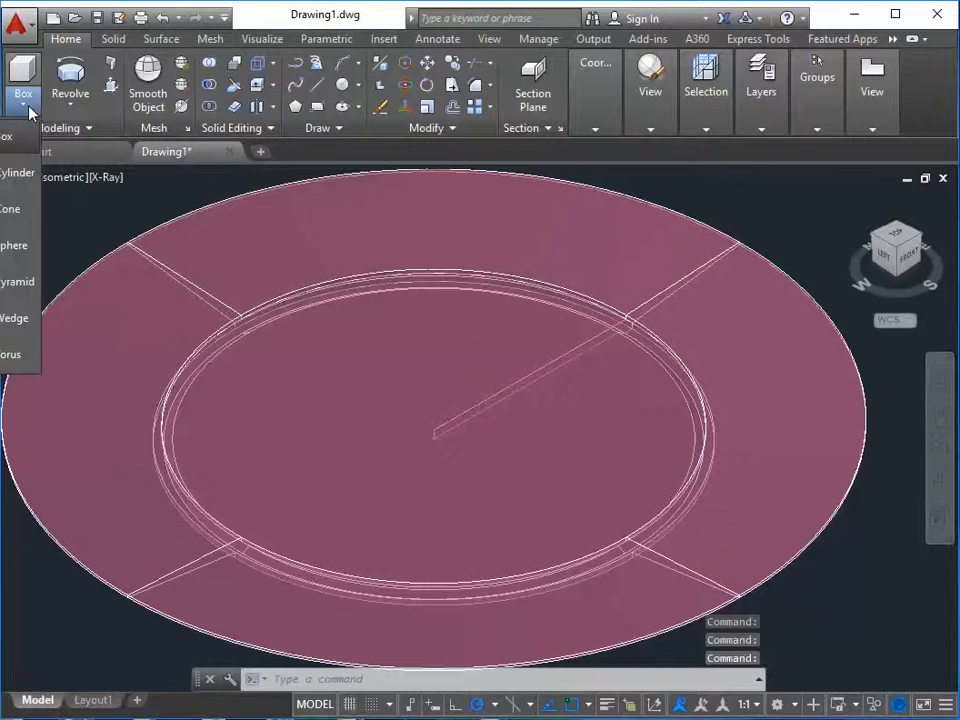
pyautogui.click(18, 176)
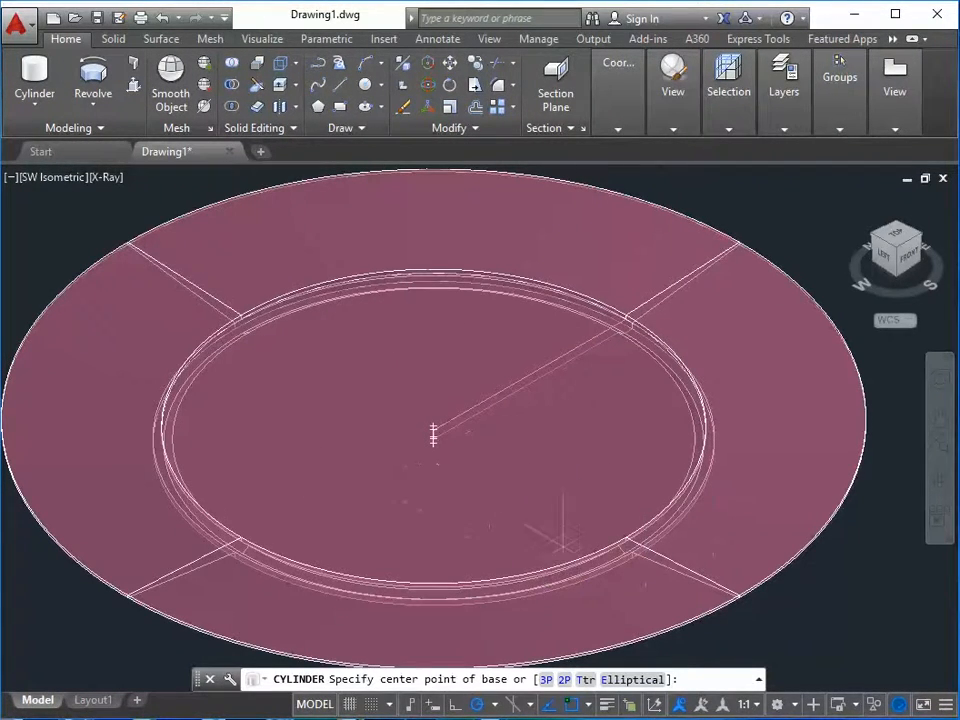
pyautogui.click(670, 704)
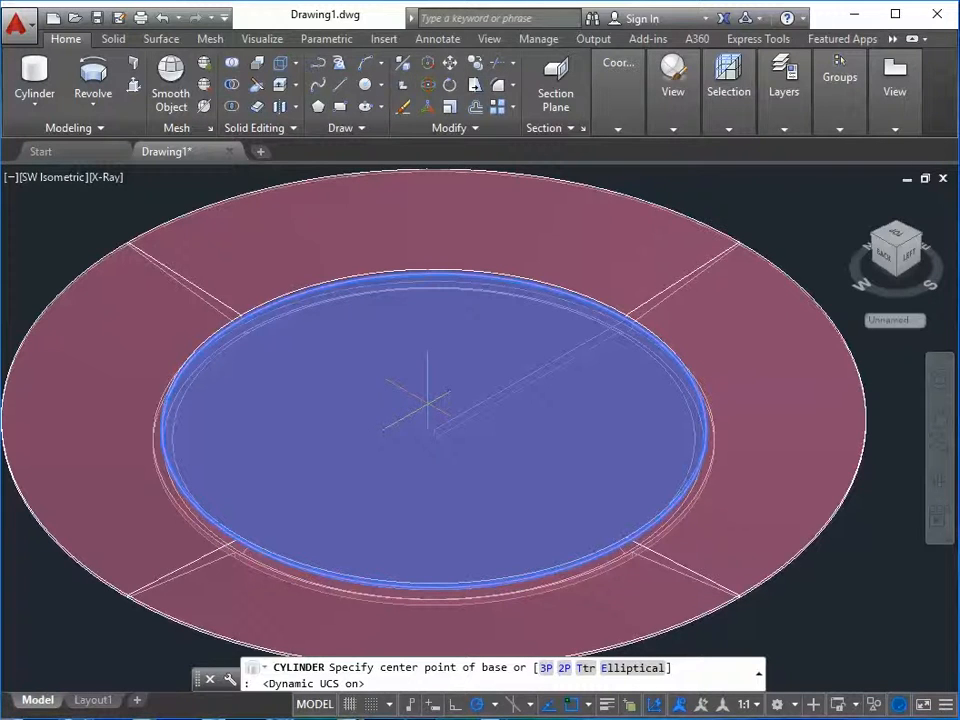
pyautogui.click(414, 419)
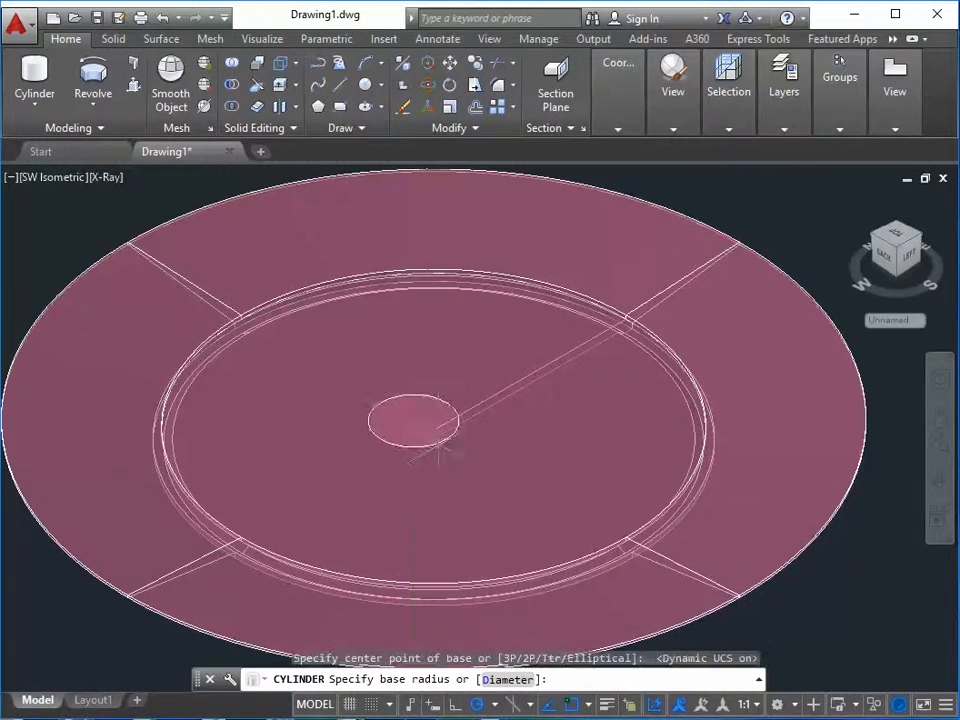
pyautogui.click(560, 452)
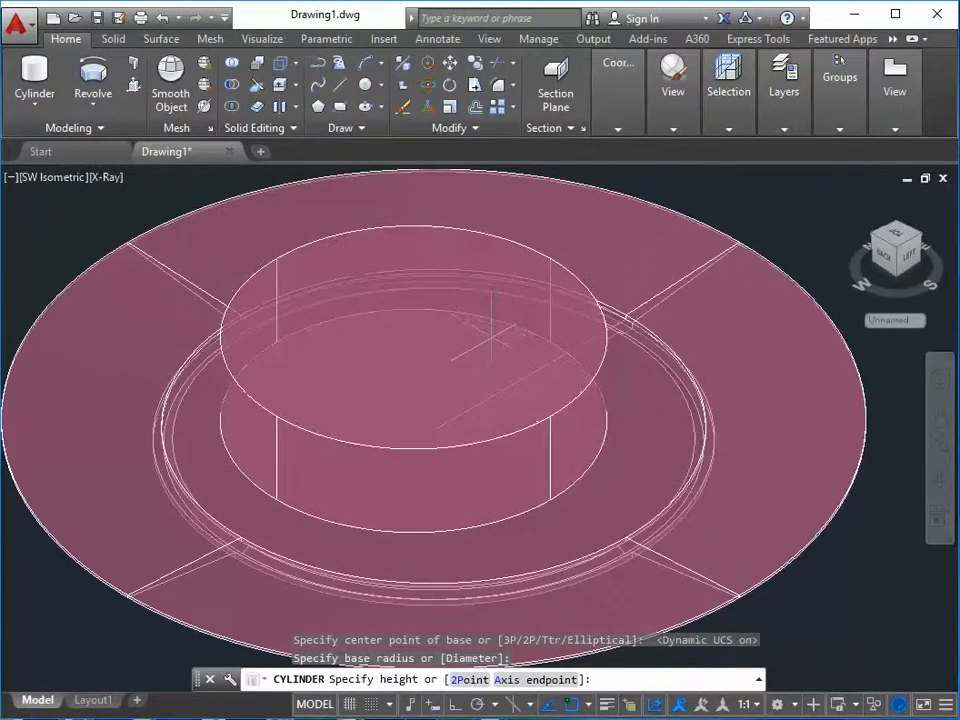
pyautogui.click(491, 336)
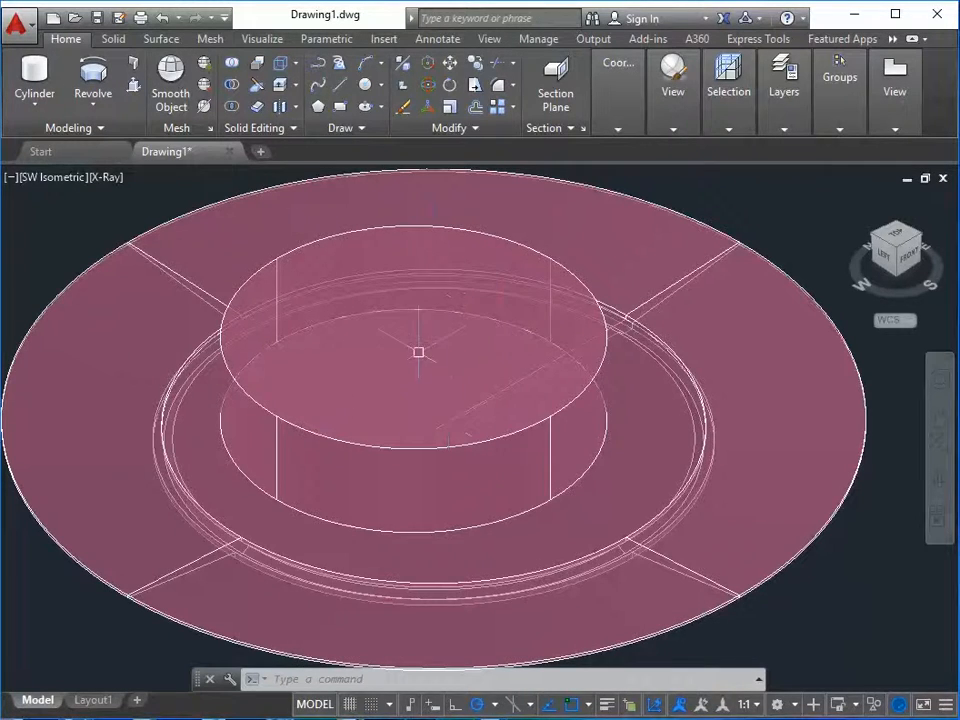
# - Draw four small spheres of varying size in the empty space beside the plate, the first with a radius of about 7/16"
pyautogui.scroll(-4, 418, 352)
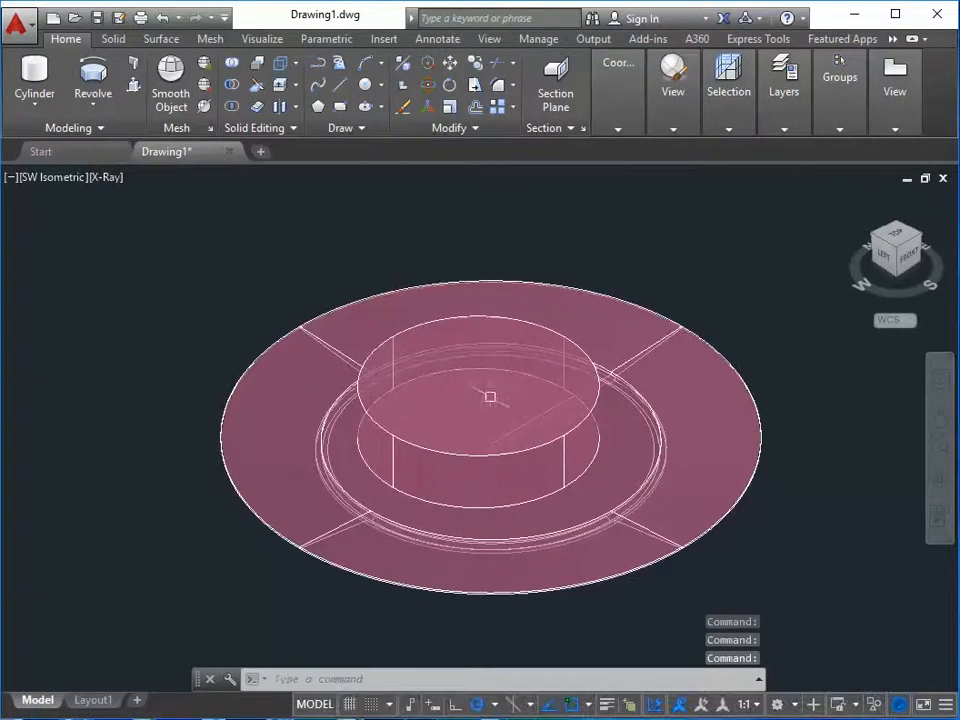
pyautogui.moveTo(500, 372); pyautogui.dragTo(536, 367, button='middle')
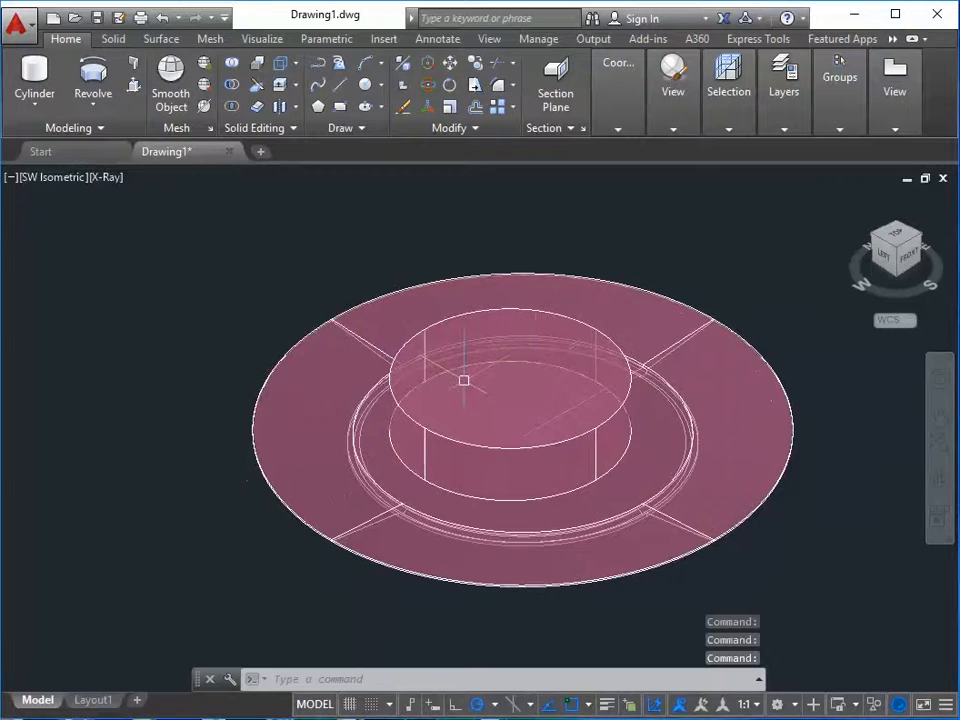
pyautogui.moveTo(470, 390); pyautogui.dragTo(473, 394, button='middle')
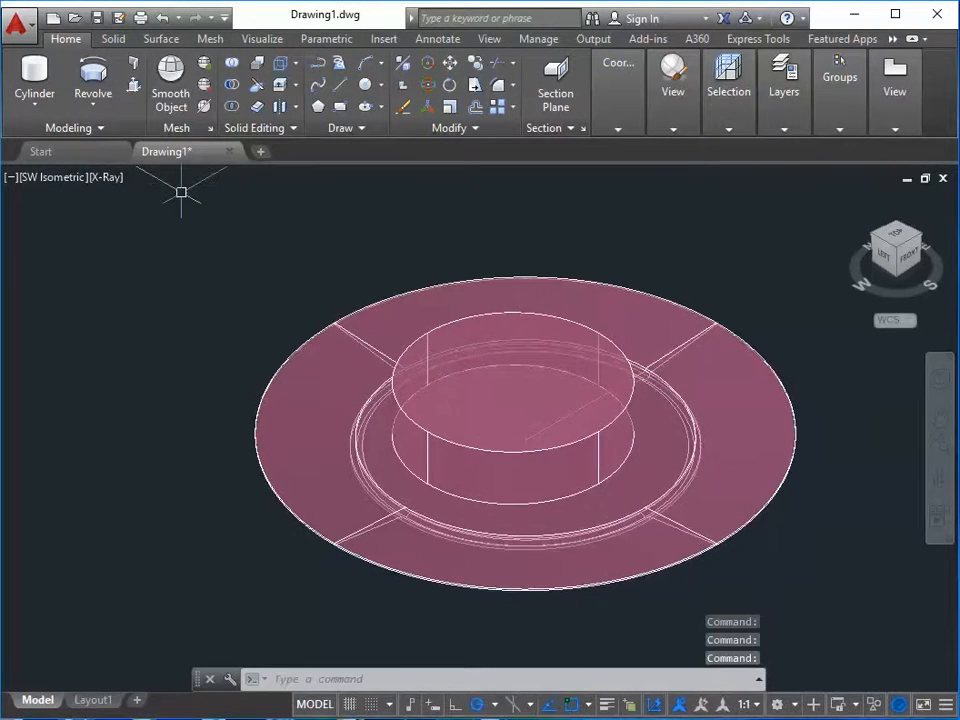
pyautogui.click(34, 104)
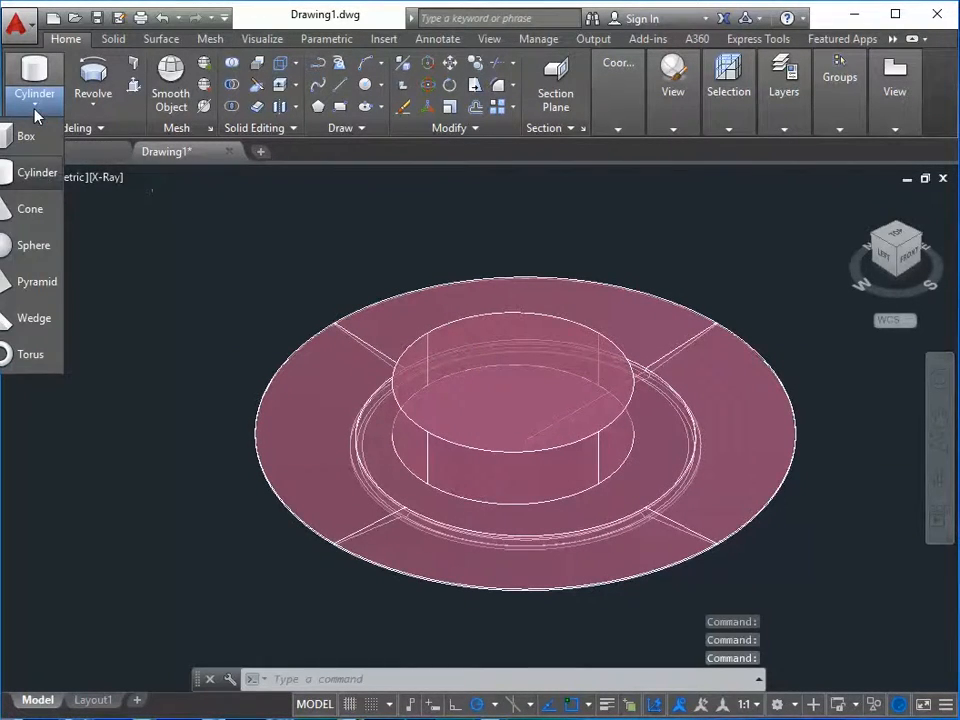
pyautogui.click(38, 246)
pyautogui.click(158, 492)
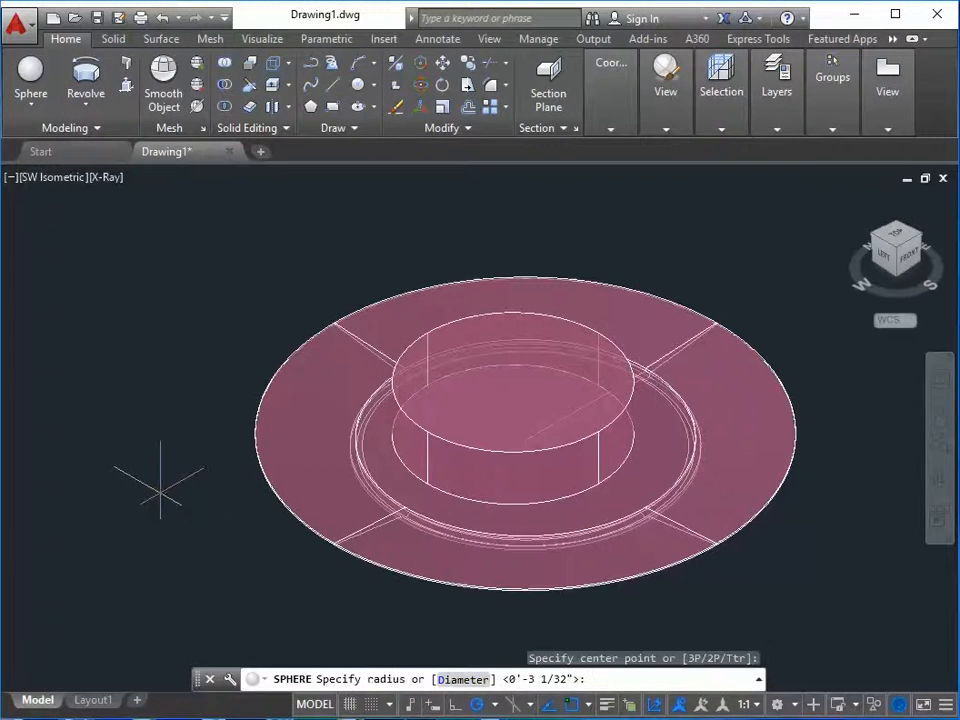
pyautogui.press('Return')
pyautogui.click(192, 463)
pyautogui.click(195, 466)
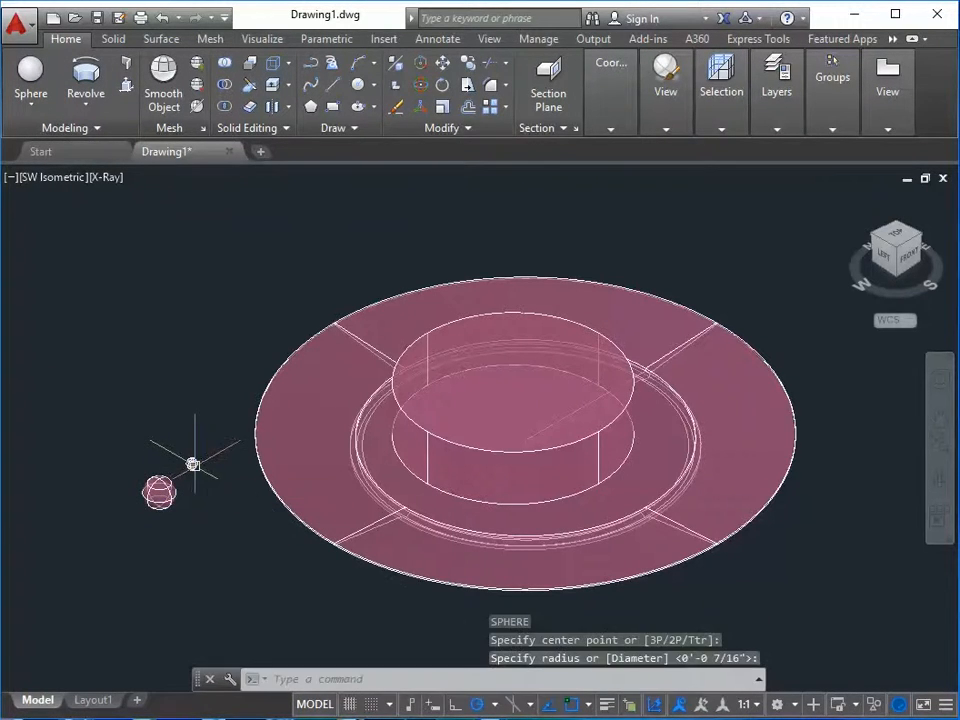
pyautogui.press('Return')
pyautogui.click(200, 490)
pyautogui.click(203, 493)
pyautogui.press('Return')
pyautogui.click(193, 510)
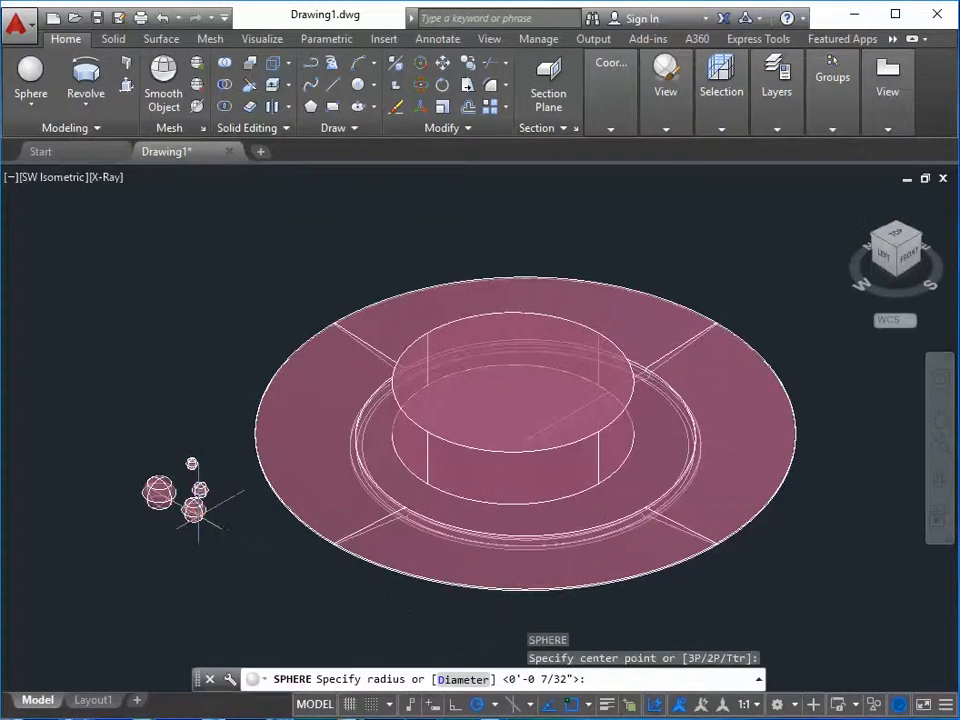
pyautogui.click(200, 507)
# - Add five more spheres around the first group, with varied radii between about 3/16" and 3/8"
pyautogui.press('Return')
pyautogui.click(140, 527)
pyautogui.click(152, 514)
pyautogui.press('Return')
pyautogui.click(118, 500)
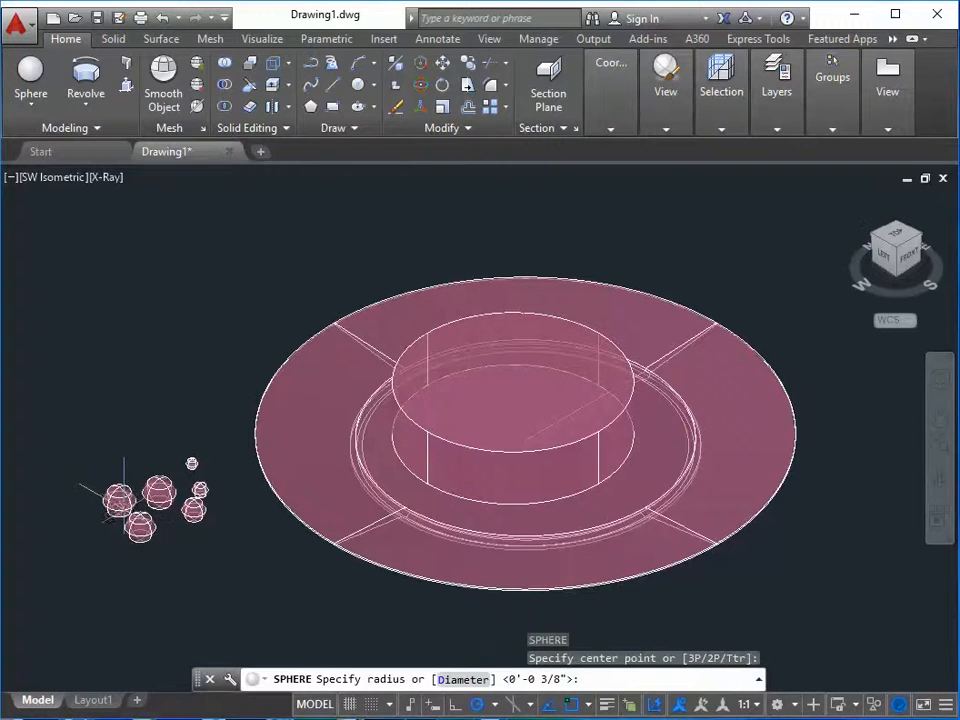
pyautogui.click(124, 494)
pyautogui.press('Return')
pyautogui.click(134, 479)
pyautogui.click(137, 476)
pyautogui.press('Return')
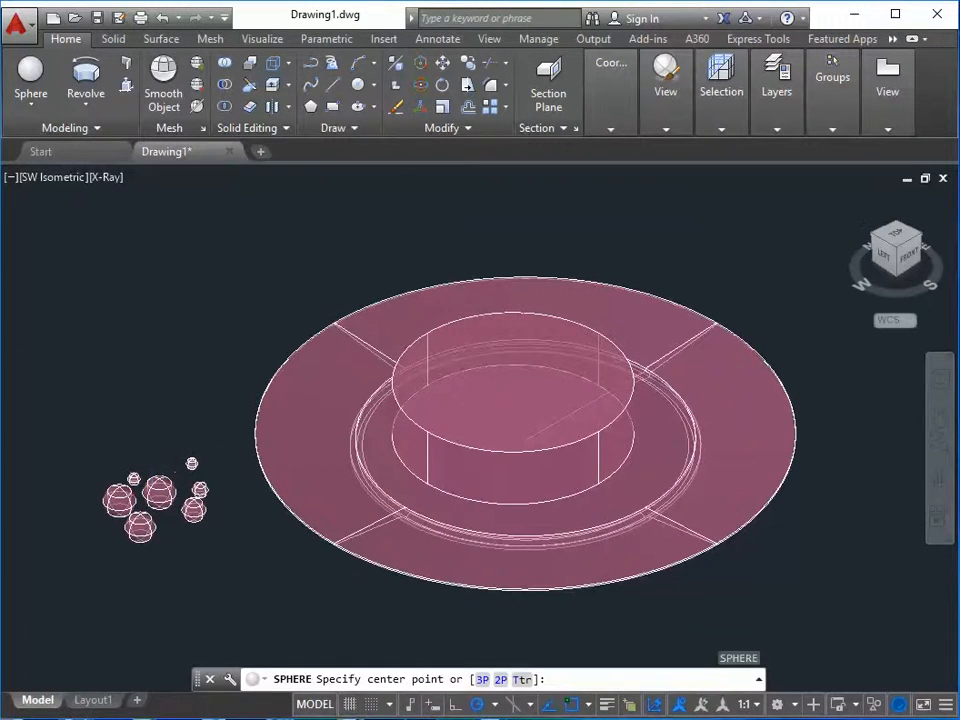
pyautogui.click(153, 460)
pyautogui.click(155, 456)
pyautogui.press('Return')
pyautogui.click(114, 472)
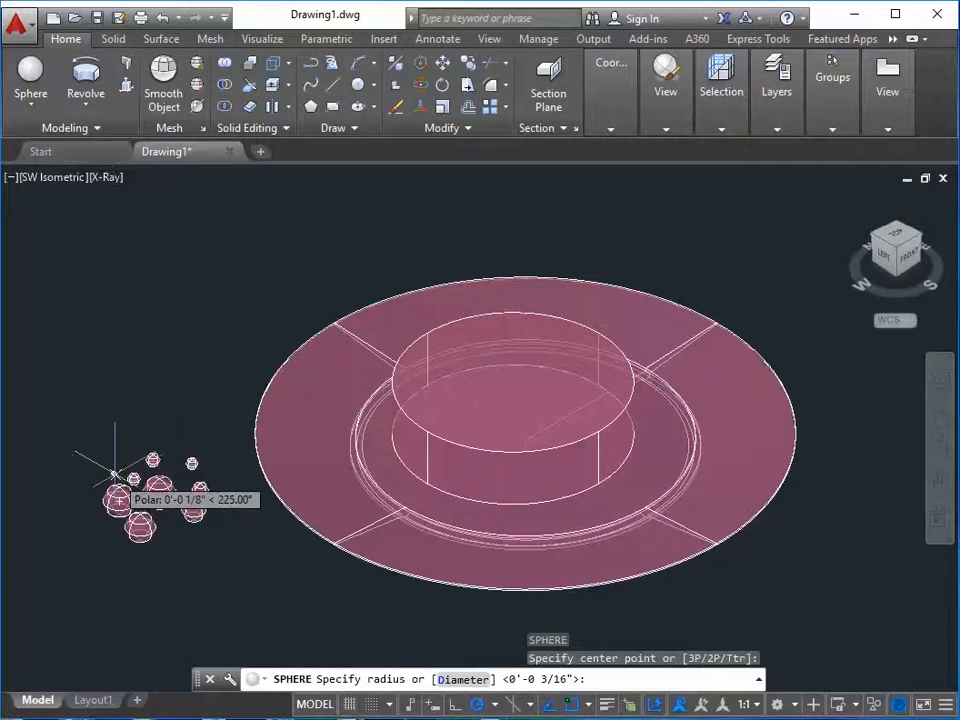
pyautogui.click(118, 495)
# - Extend the sphere cluster outward with four more spheres of mixed sizes, one of them about 3/16" in radius
pyautogui.press('Return')
pyautogui.click(165, 517)
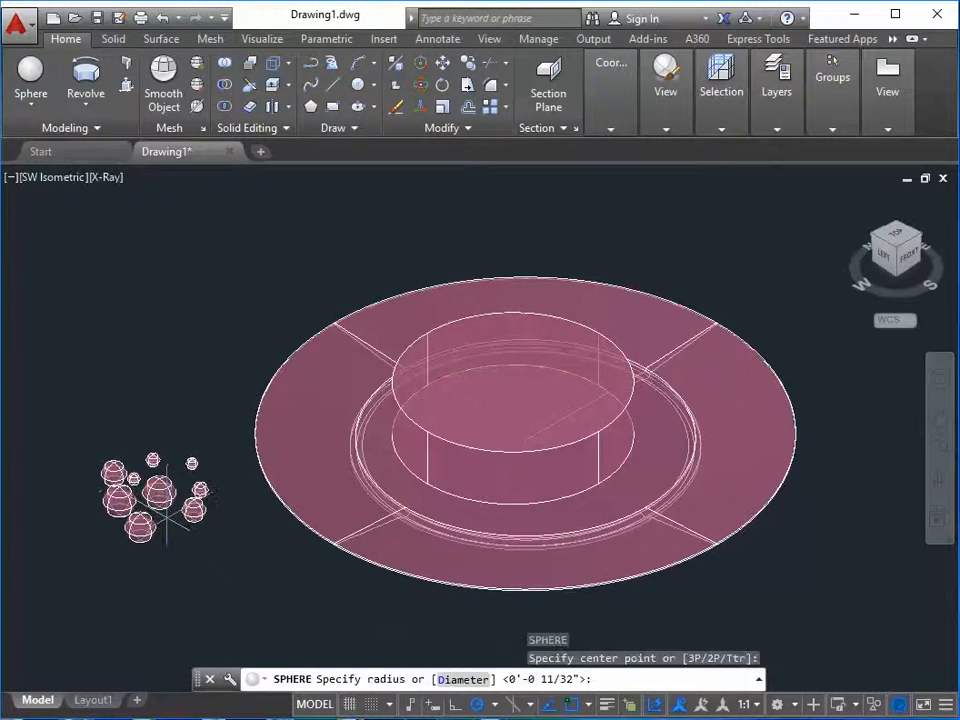
pyautogui.click(168, 510)
pyautogui.press('Return')
pyautogui.click(102, 520)
pyautogui.click(99, 512)
pyautogui.press('Return')
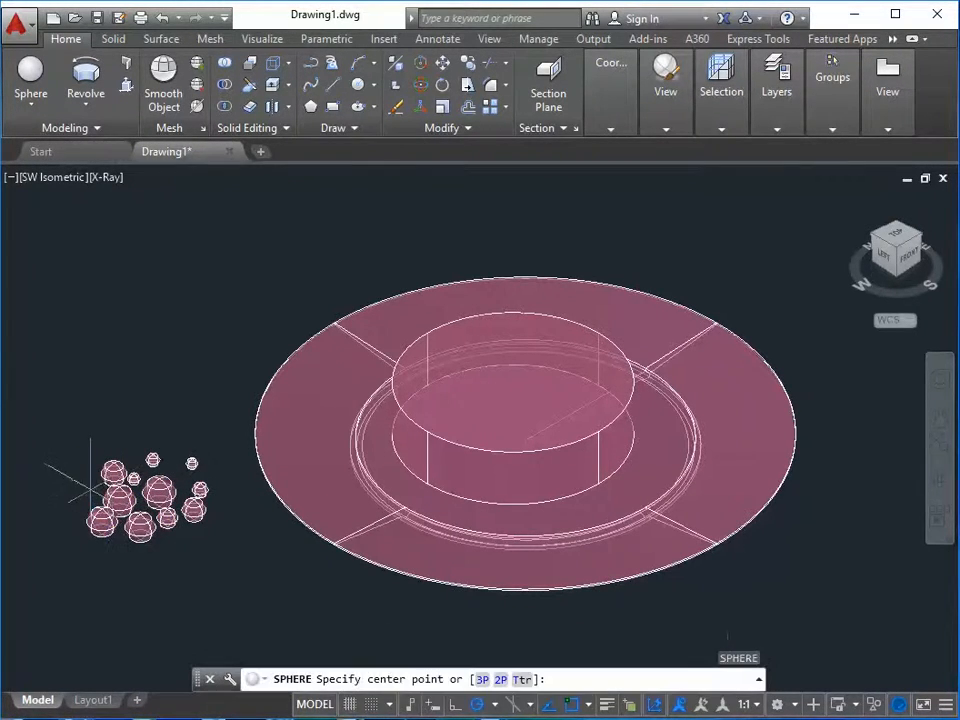
pyautogui.click(86, 487)
pyautogui.click(90, 480)
pyautogui.press('Return')
pyautogui.click(67, 460)
pyautogui.click(72, 448)
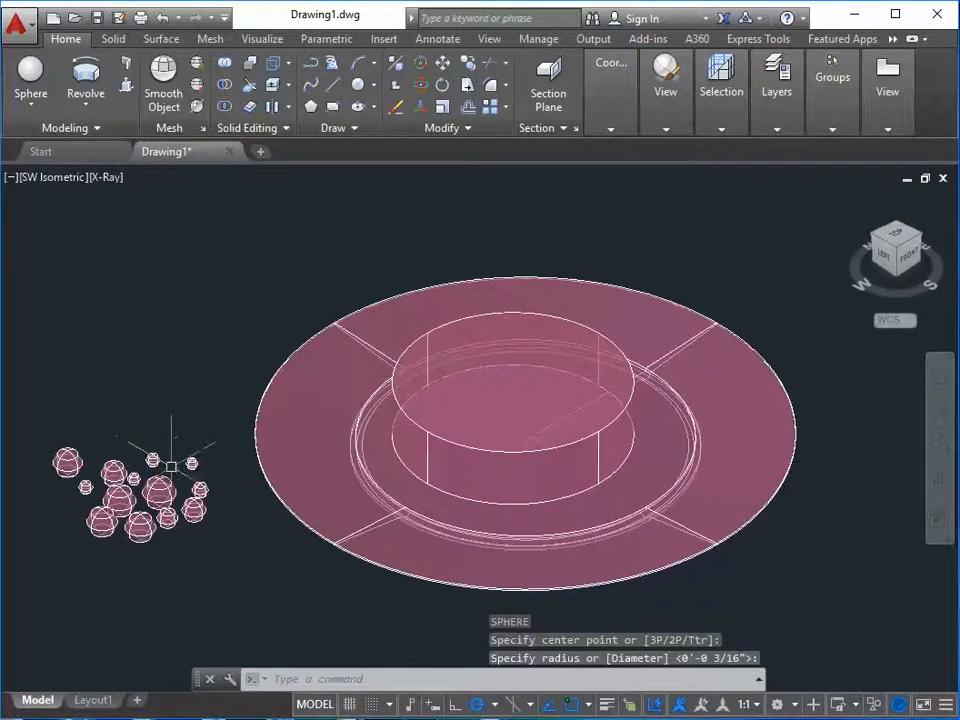
# - Copy the whole sphere cluster and place copies close to the original, overlapping it, in a near-top view
pyautogui.keyDown('shift'); pyautogui.moveTo(179, 481); pyautogui.dragTo(248, 516, button='middle'); pyautogui.keyUp('shift')
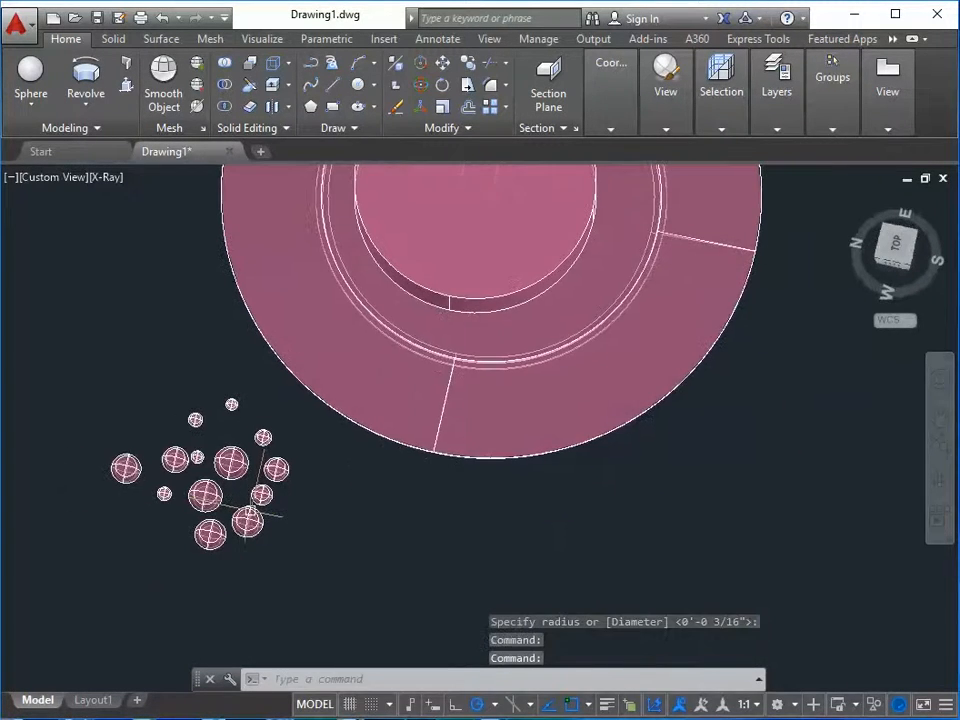
pyautogui.write('co')
pyautogui.press('space')
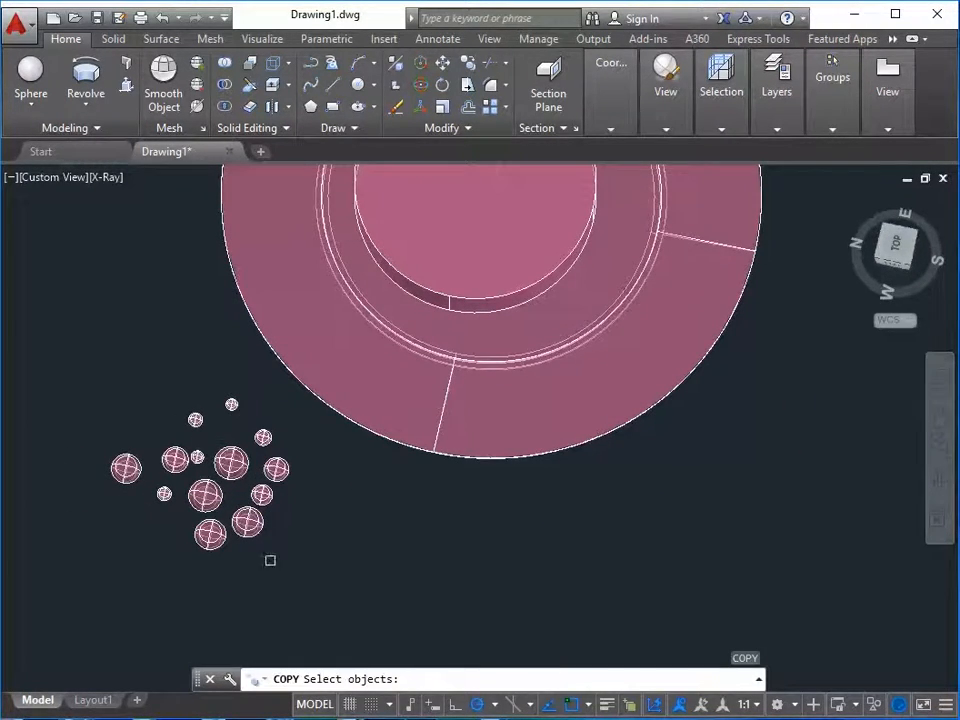
pyautogui.click(272, 531)
pyautogui.click(122, 381)
pyautogui.press('Return')
pyautogui.click(331, 482)
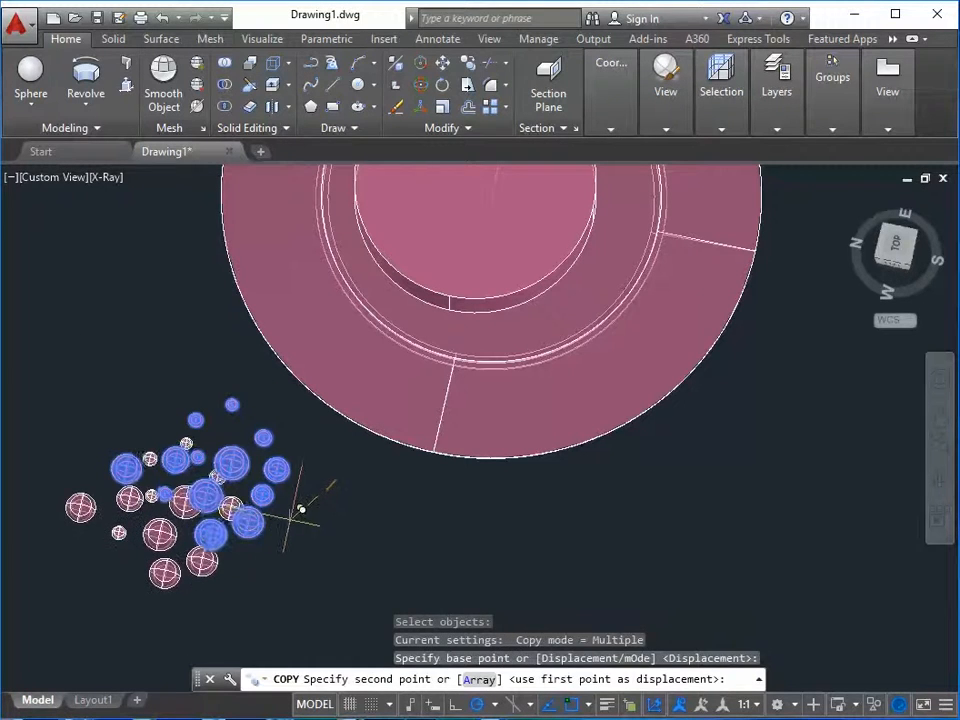
pyautogui.click(362, 545)
pyautogui.click(415, 563)
# - Add further overlapping copies of the selected cluster around the earlier ones to form a dense, irregular pile of spheres
pyautogui.scroll(-3, 398, 553)
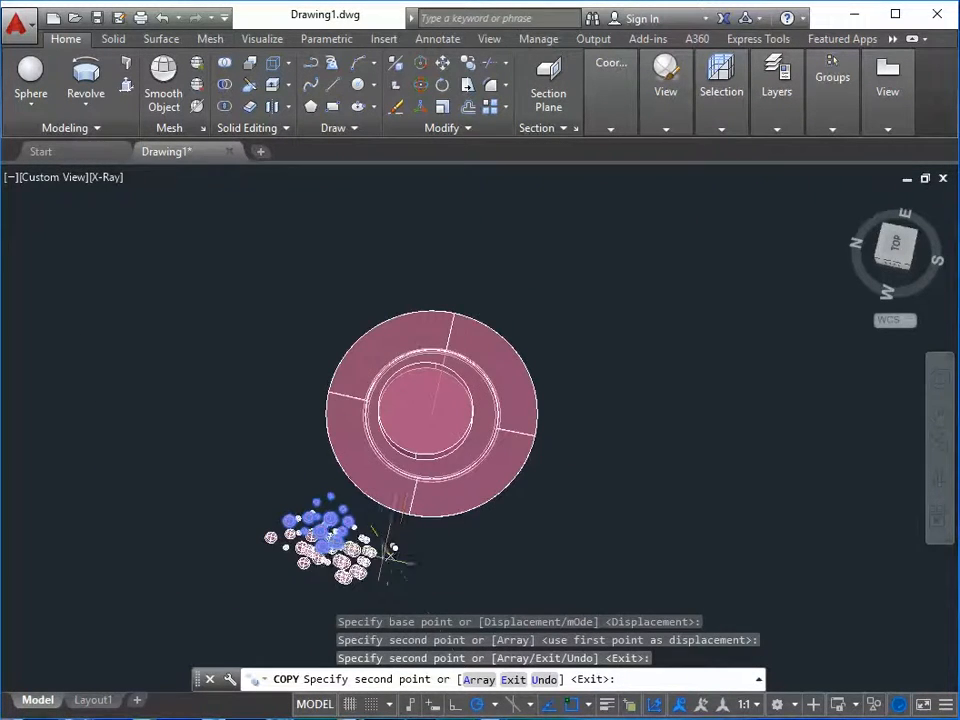
pyautogui.click(352, 518)
pyautogui.click(347, 523)
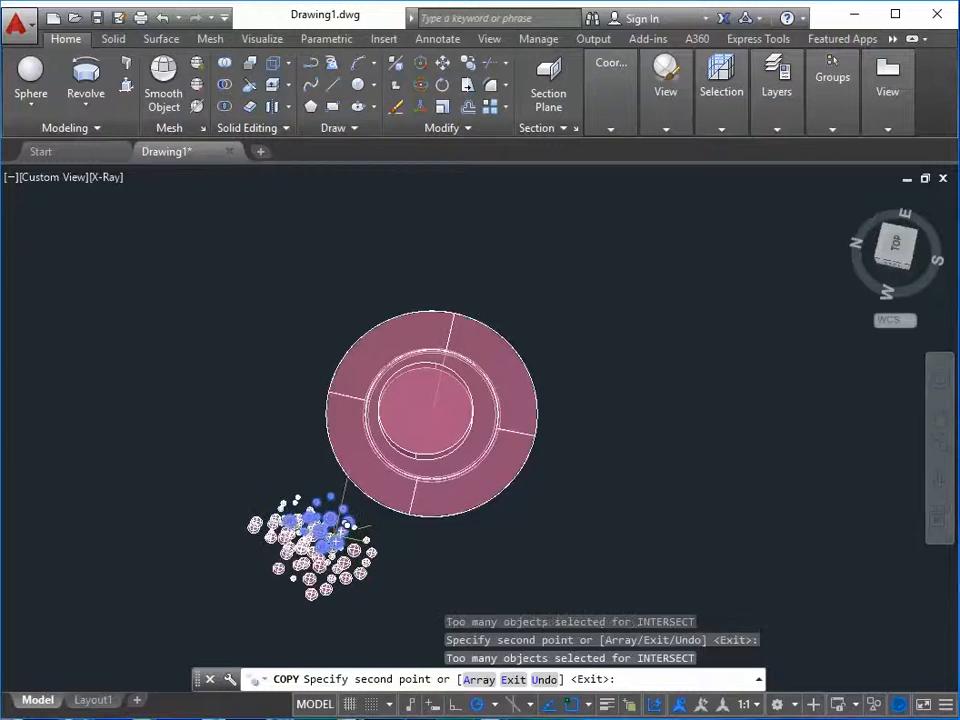
pyautogui.click(350, 545)
pyautogui.click(335, 540)
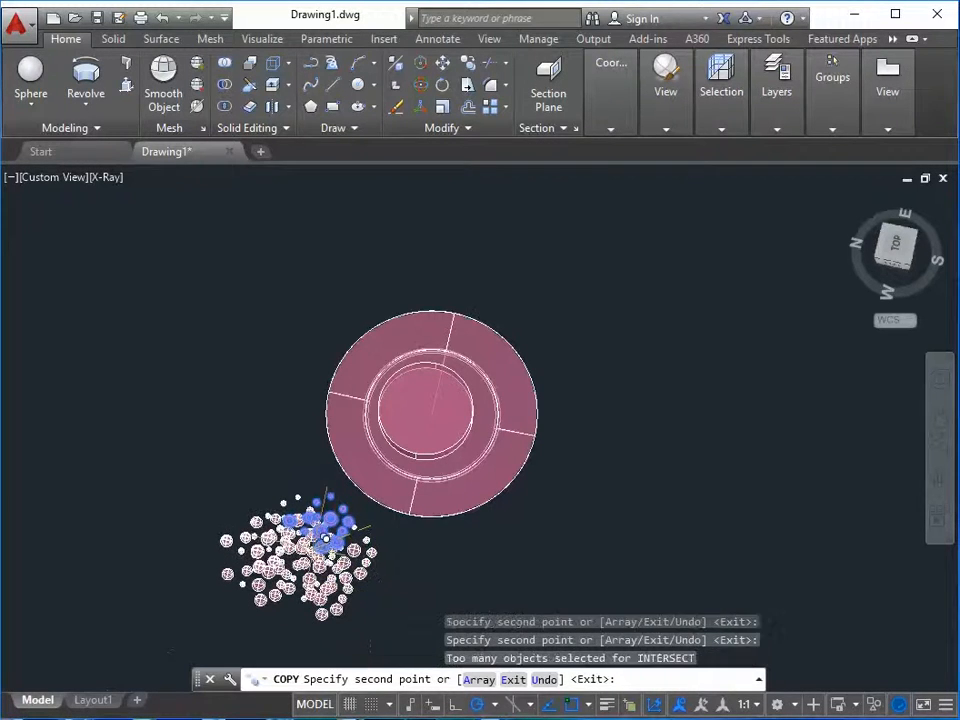
pyautogui.press('Escape')
# - Select six individual spheres scattered through the pile in an angled 3D view
pyautogui.keyDown('shift'); pyautogui.moveTo(300, 380); pyautogui.dragTo(330, 500, button='middle'); pyautogui.keyUp('shift')
pyautogui.click(338, 512)
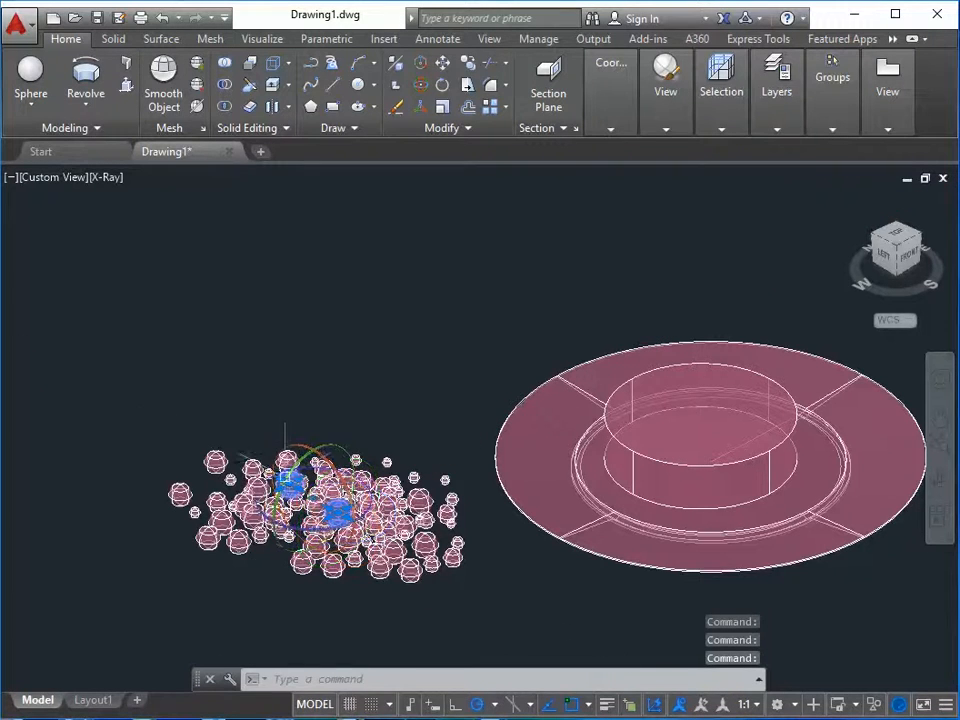
pyautogui.click(317, 392)
pyautogui.click(381, 470)
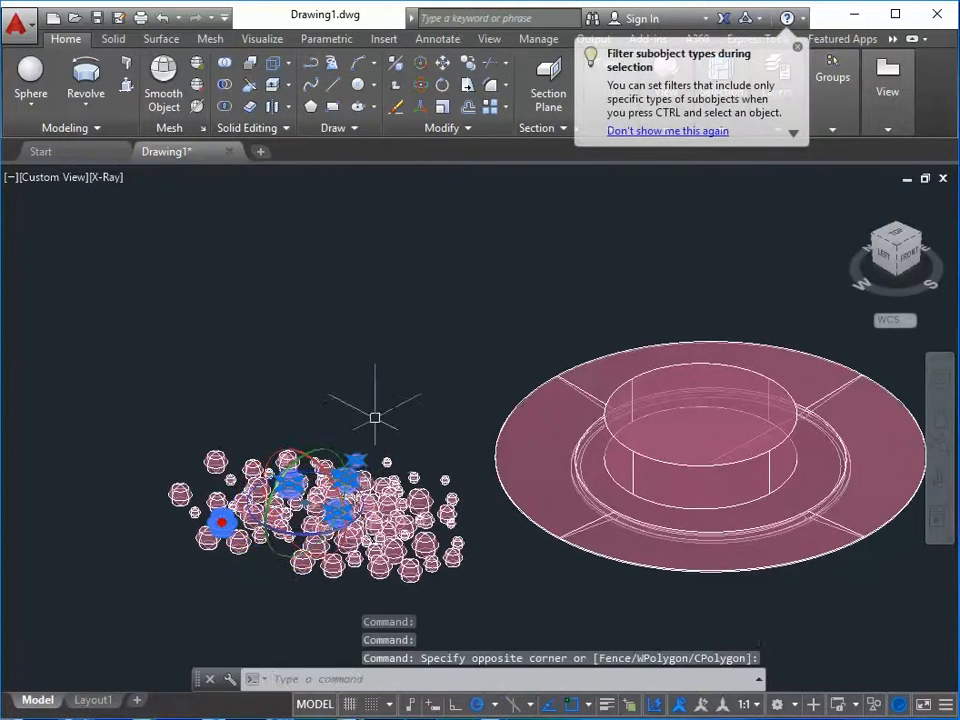
pyautogui.click(375, 418)
pyautogui.click(390, 495)
pyautogui.click(426, 542)
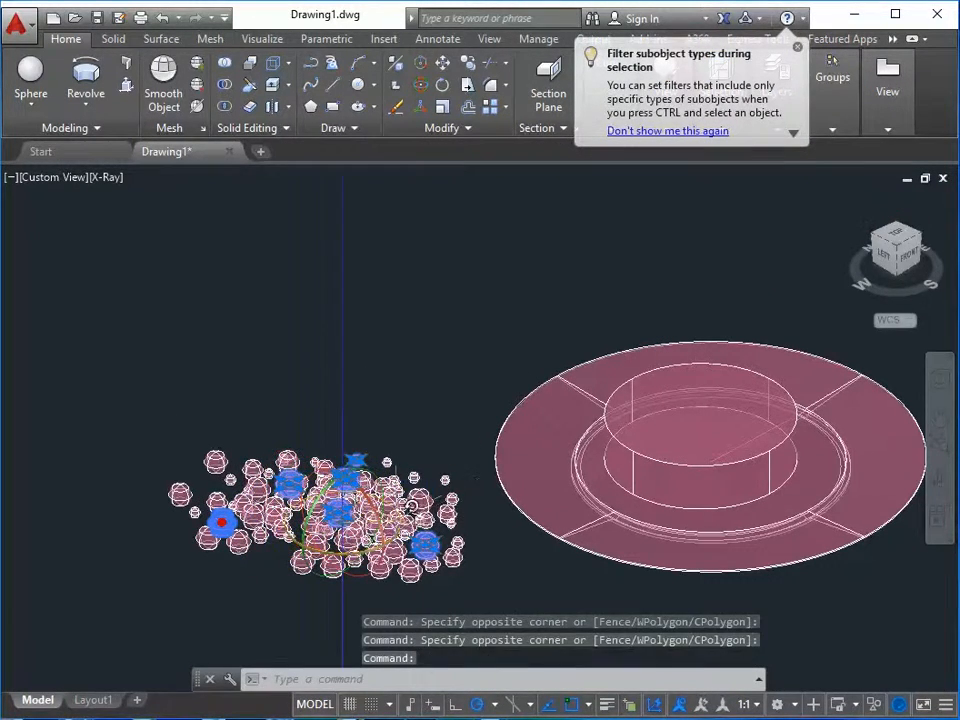
pyautogui.click(366, 549)
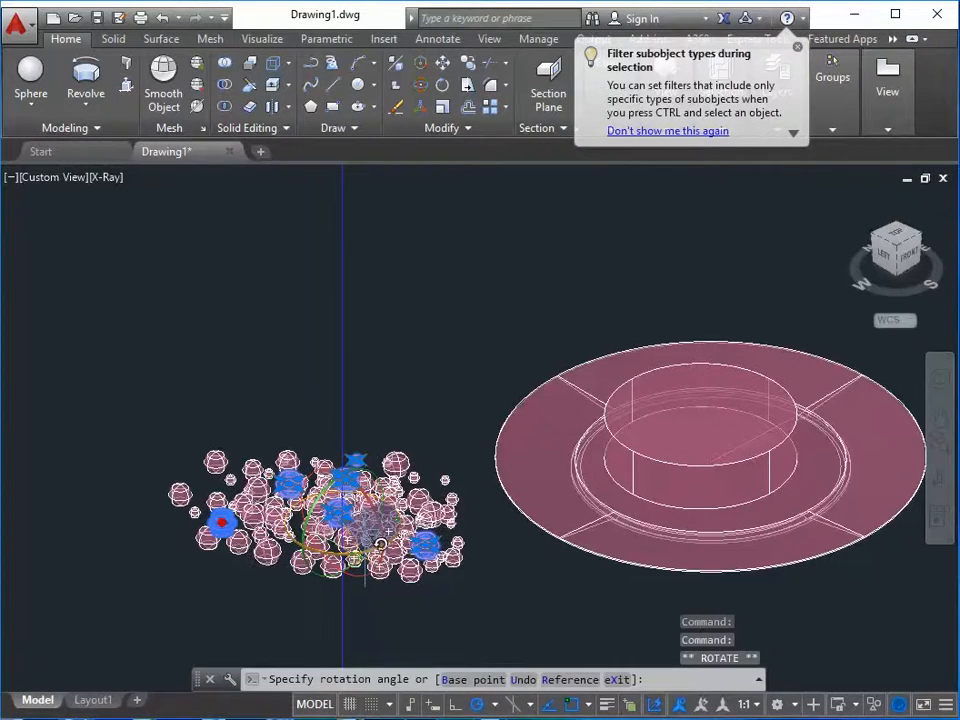
pyautogui.rightClick(366, 559)
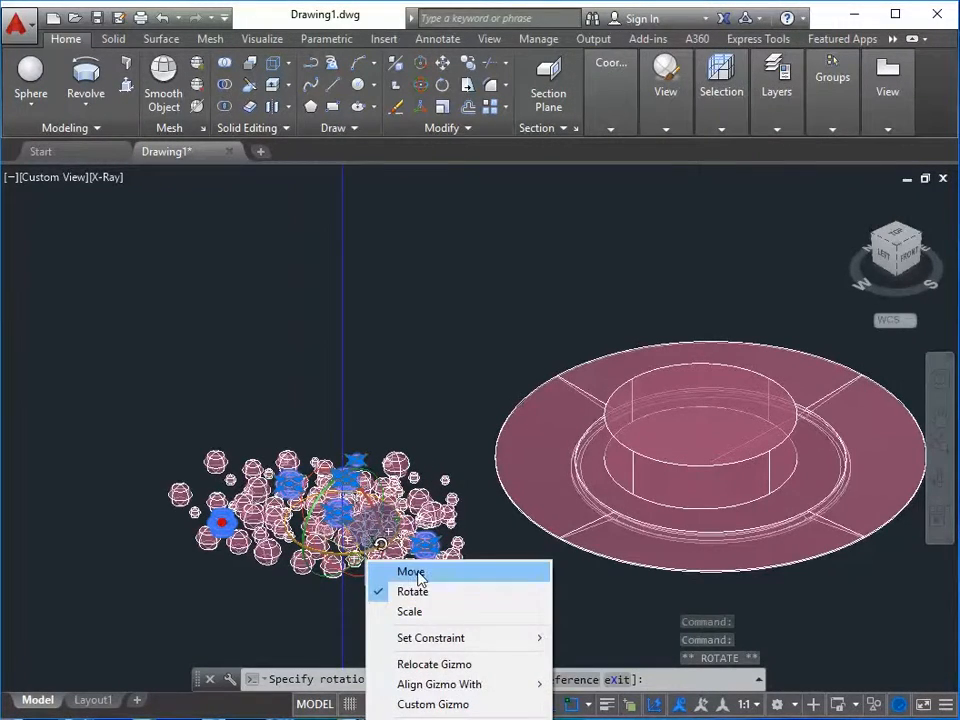
pyautogui.press('Escape')
# - Turn object snap off and raise the six selected spheres vertically above the others
pyautogui.scroll(3, 363, 502)
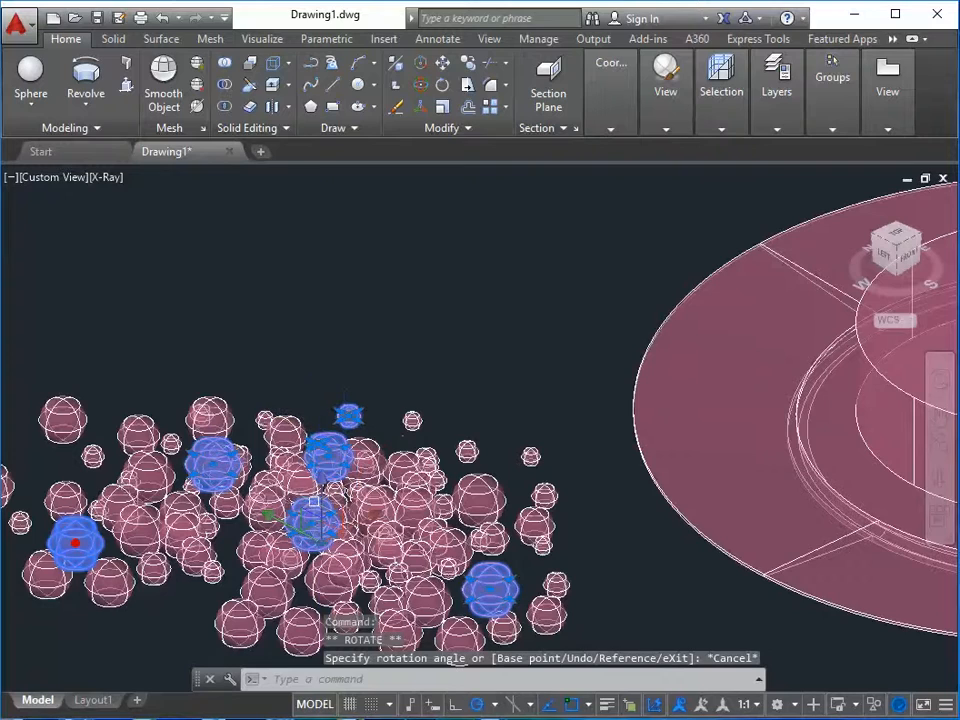
pyautogui.click(323, 498)
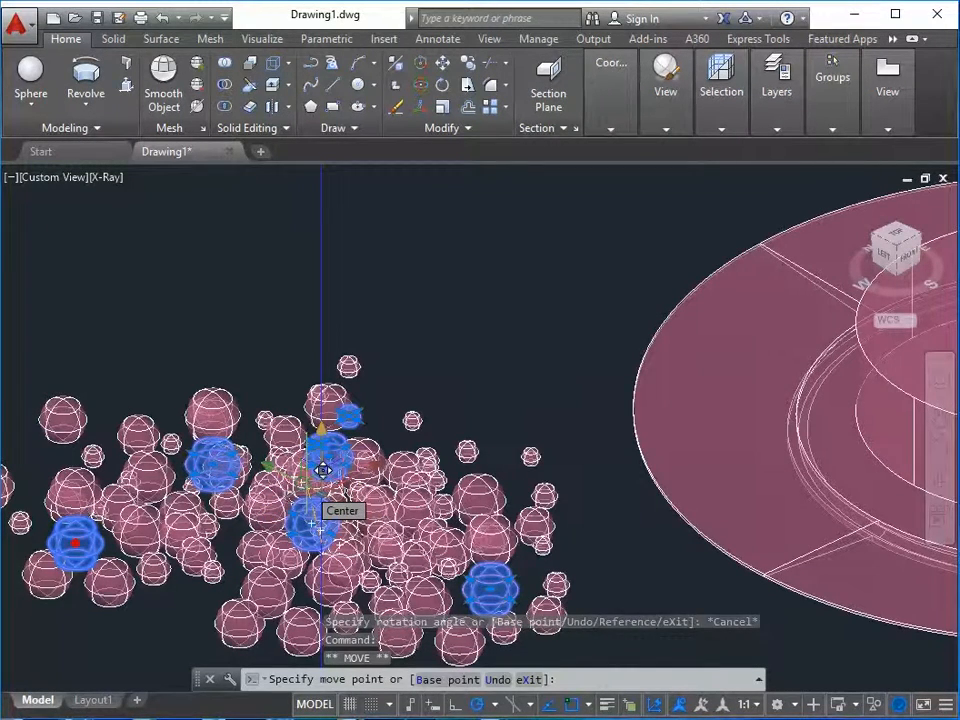
pyautogui.press('F3')
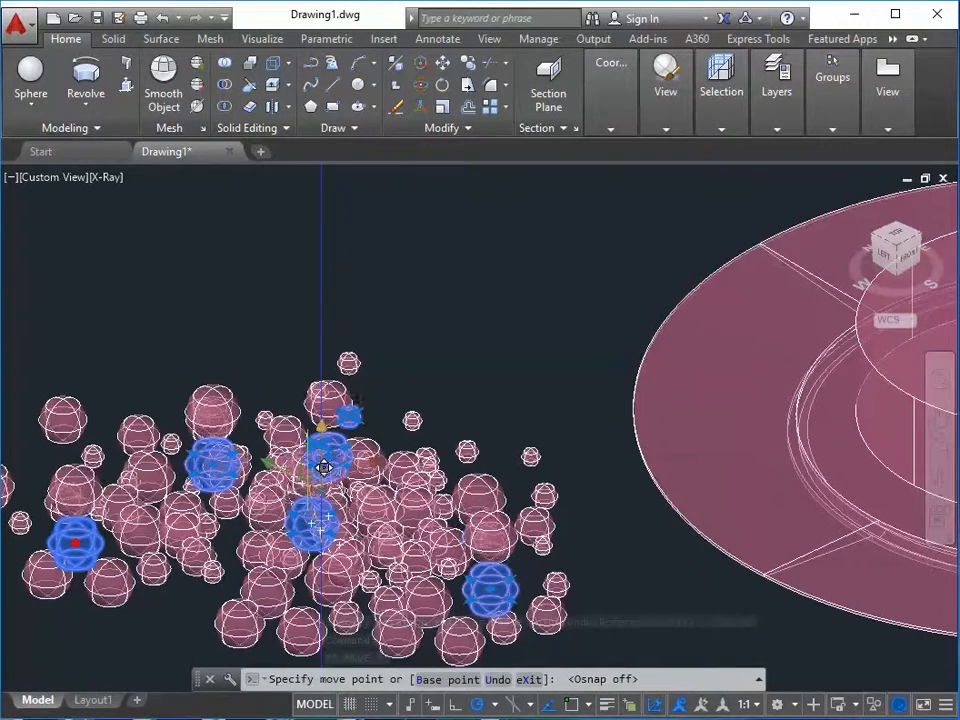
pyautogui.click(323, 418)
pyautogui.press('Escape')
# - Select seven other spheres across the middle of the pile and lower them along the vertical axis
pyautogui.keyDown('shift'); pyautogui.moveTo(272, 520); pyautogui.dragTo(322, 468, button='middle'); pyautogui.keyUp('shift')
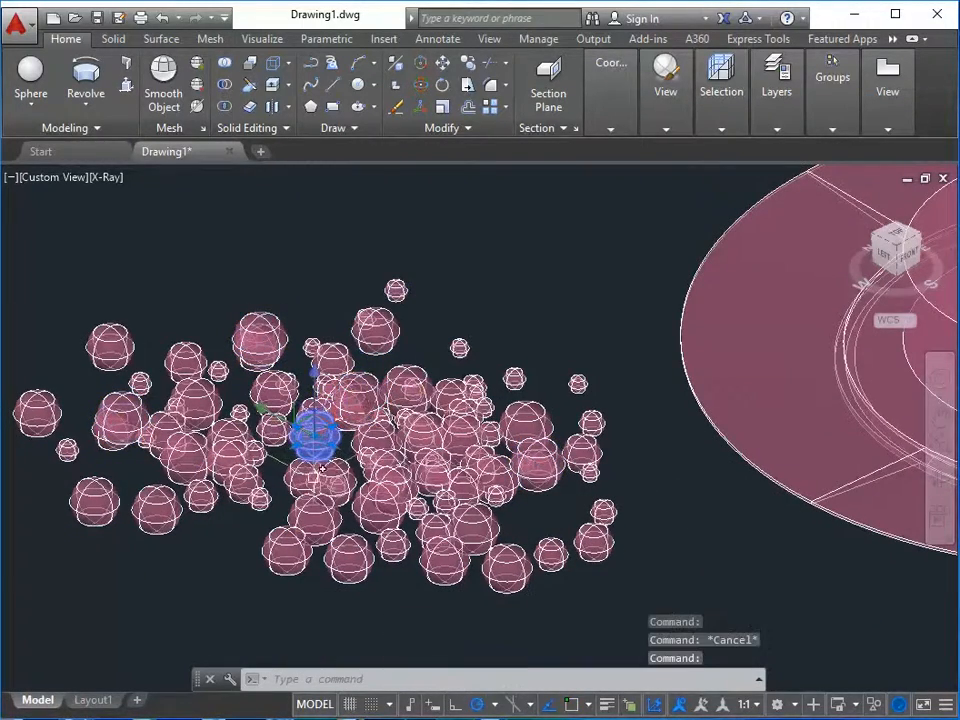
pyautogui.click(463, 488)
pyautogui.click(437, 434)
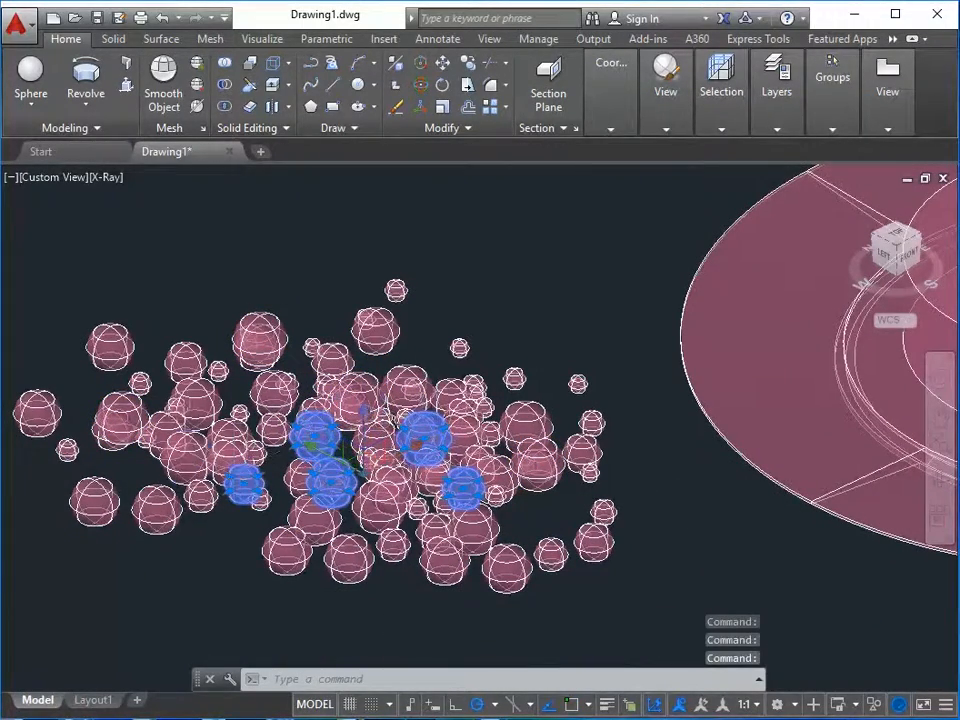
pyautogui.click(190, 455)
pyautogui.click(165, 428)
pyautogui.click(320, 395)
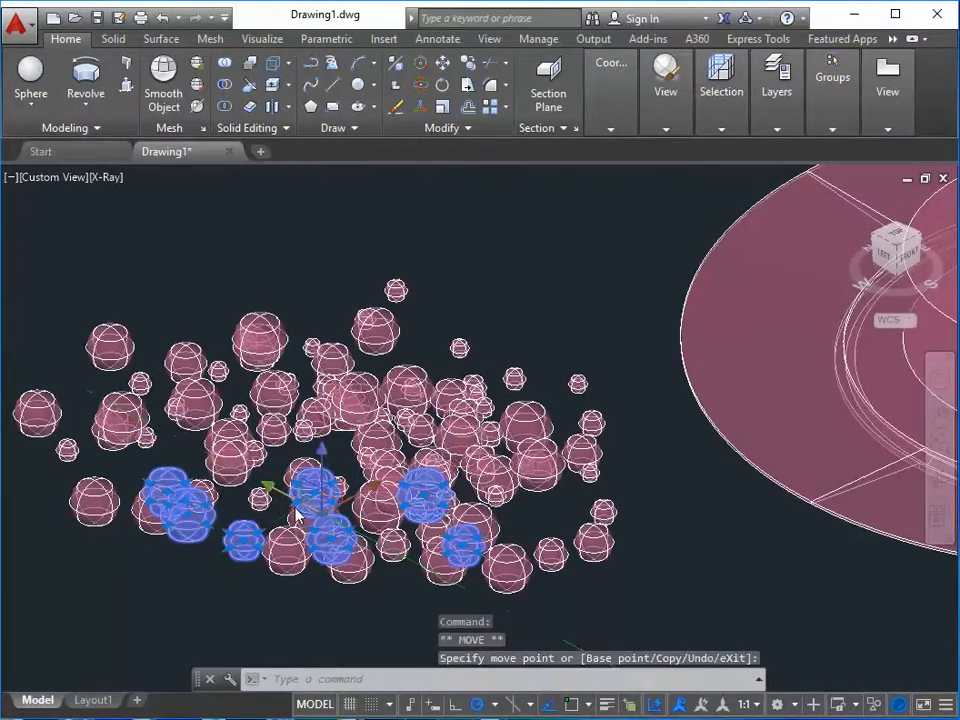
pyautogui.press('Escape')
pyautogui.press('Escape')
# - Select another scattered set of spheres from a side-on view and raise it vertically
pyautogui.keyDown('shift'); pyautogui.moveTo(306, 574); pyautogui.dragTo(383, 555, button='middle'); pyautogui.keyUp('shift')
pyautogui.click(486, 405)
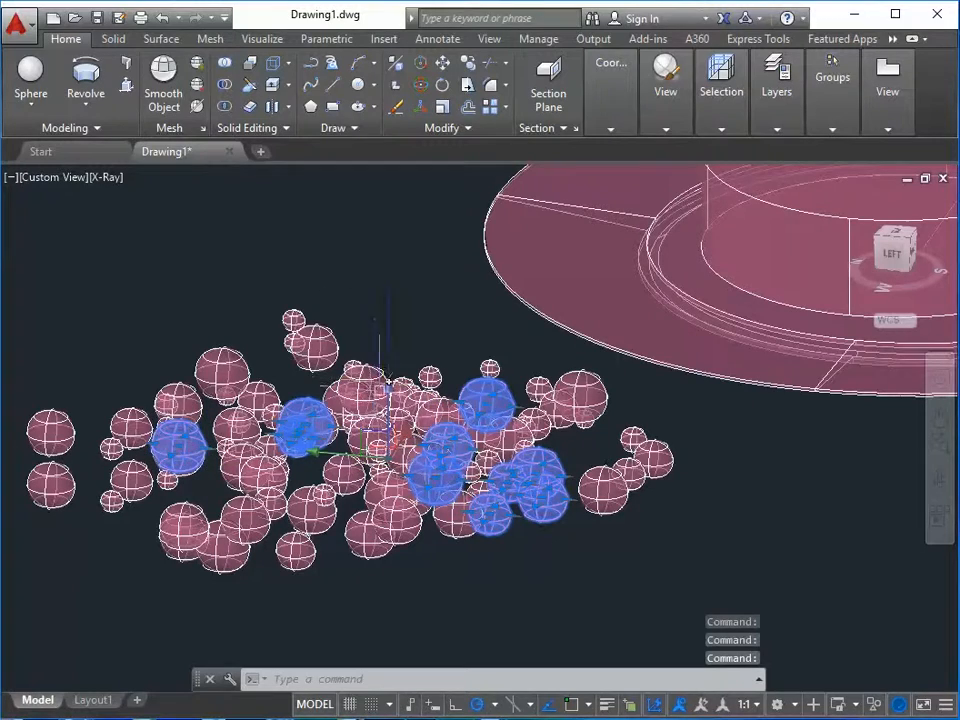
pyautogui.click(387, 400)
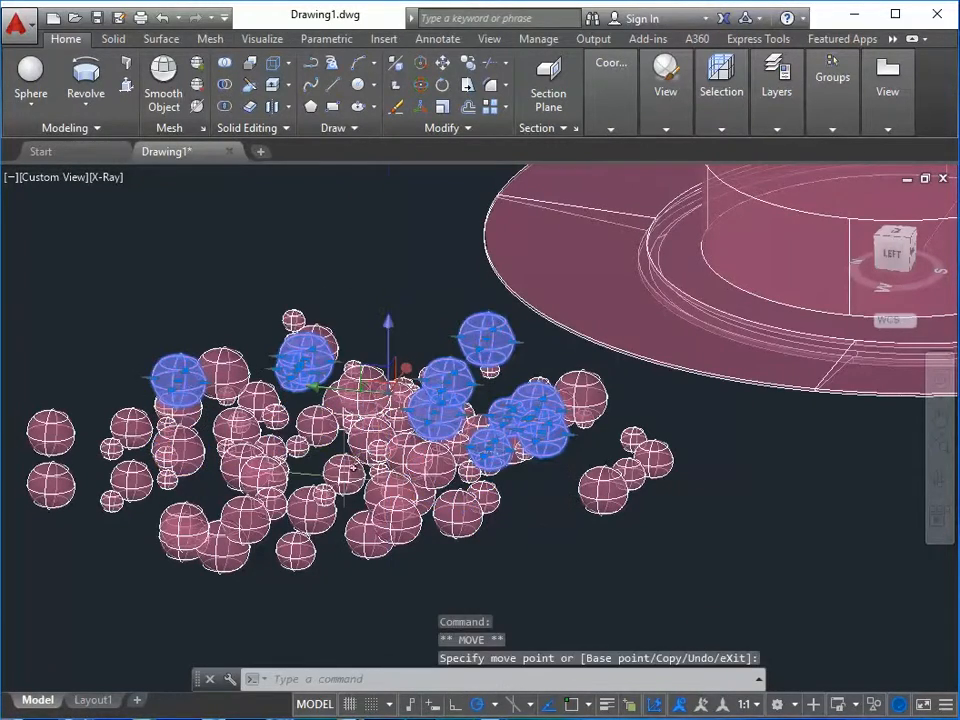
pyautogui.press('Escape')
pyautogui.press('Escape')
# - Pick a few spheres at the end of the pile farthest from the plate and shift them vertically upward
pyautogui.keyDown('shift'); pyautogui.moveTo(321, 561); pyautogui.dragTo(290, 566, button='middle'); pyautogui.keyUp('shift')
pyautogui.scroll(2, 296, 565)
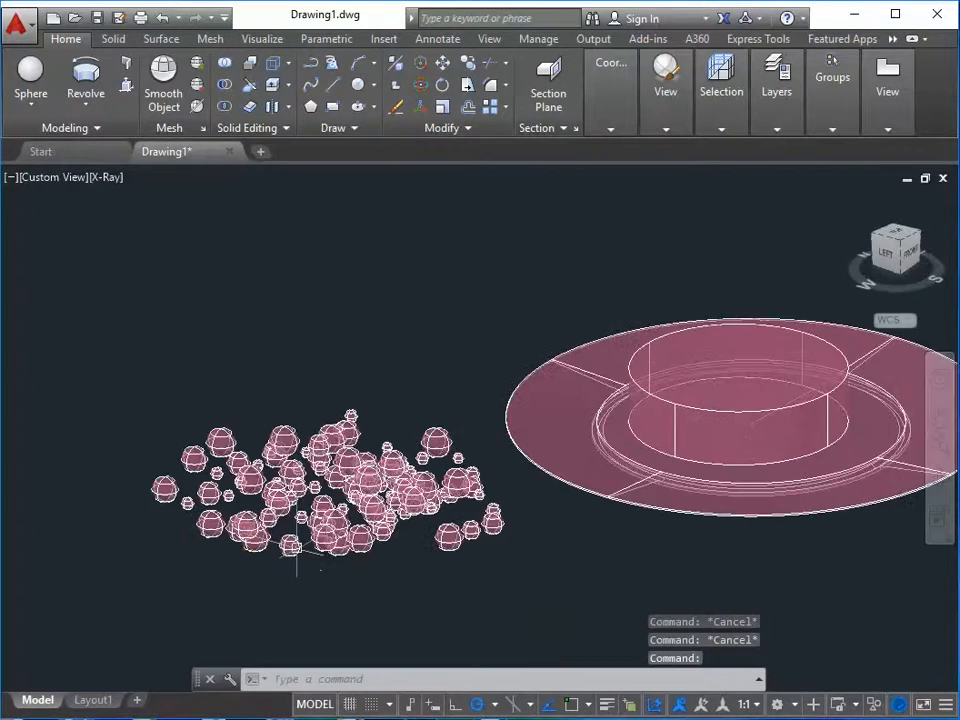
pyautogui.click(255, 485)
pyautogui.scroll(3, 255, 485)
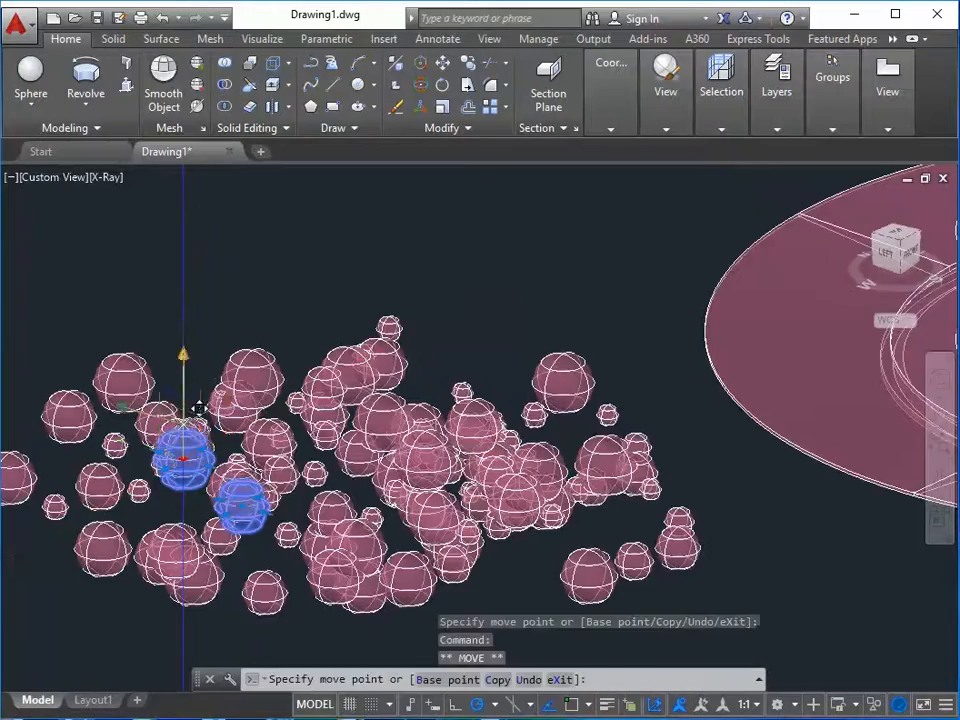
pyautogui.click(195, 400)
pyautogui.press('Escape')
# - Select several spheres in the middle of the pile and move them upward along the vertical axis
pyautogui.keyDown('shift'); pyautogui.moveTo(406, 535); pyautogui.dragTo(454, 547, button='middle'); pyautogui.keyUp('shift')
pyautogui.scroll(-3, 455, 538)
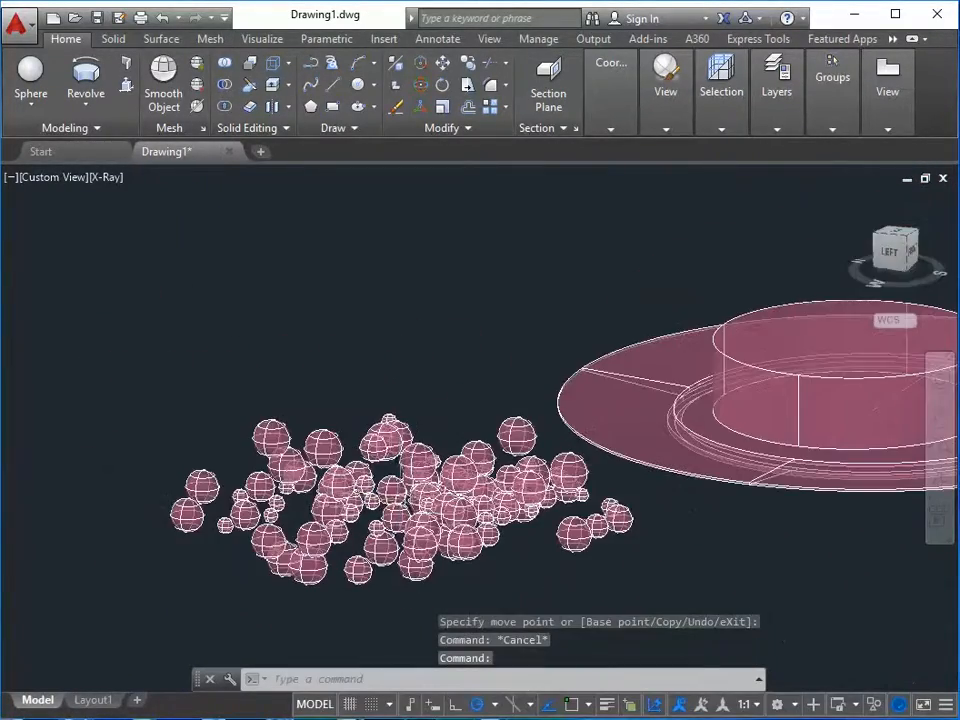
pyautogui.click(406, 509)
pyautogui.scroll(4, 407, 507)
pyautogui.click(447, 493)
pyautogui.click(605, 508)
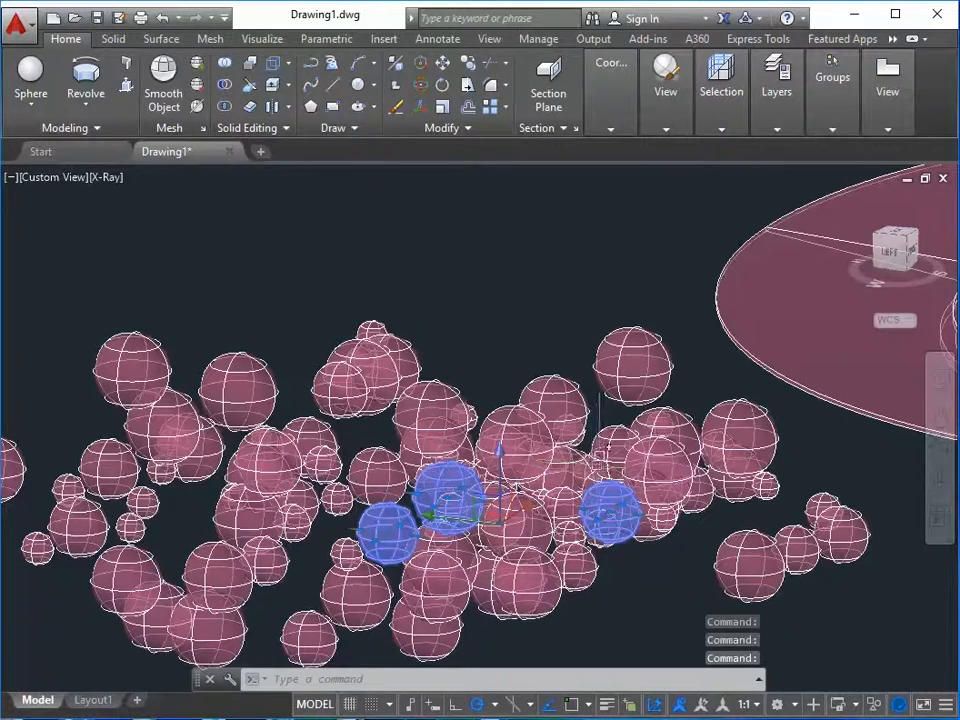
pyautogui.click(522, 462)
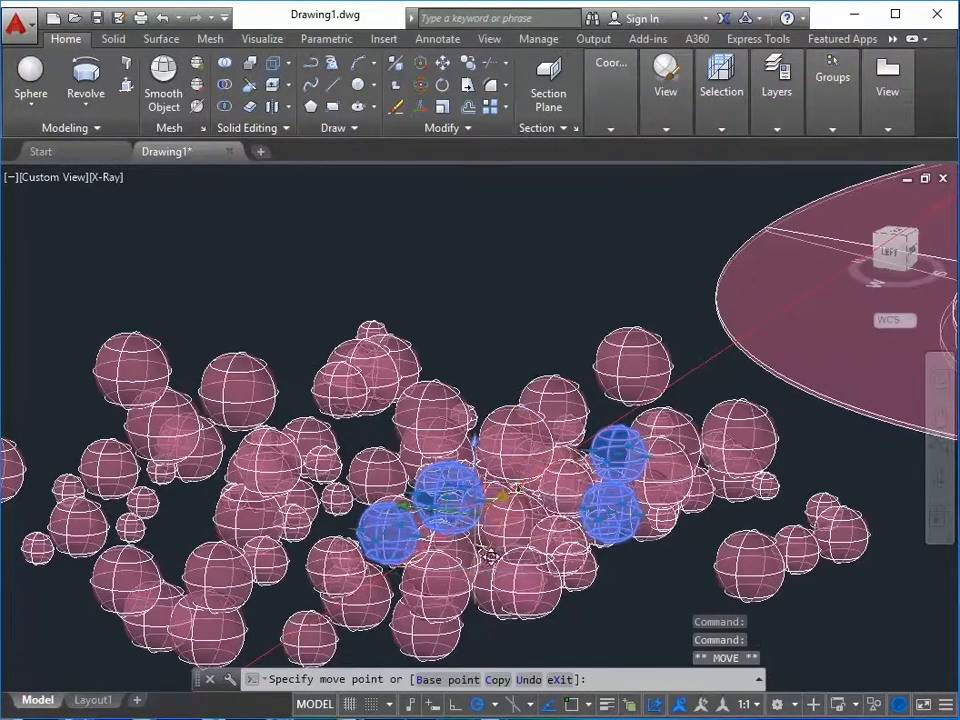
pyautogui.press('Escape')
pyautogui.click(524, 445)
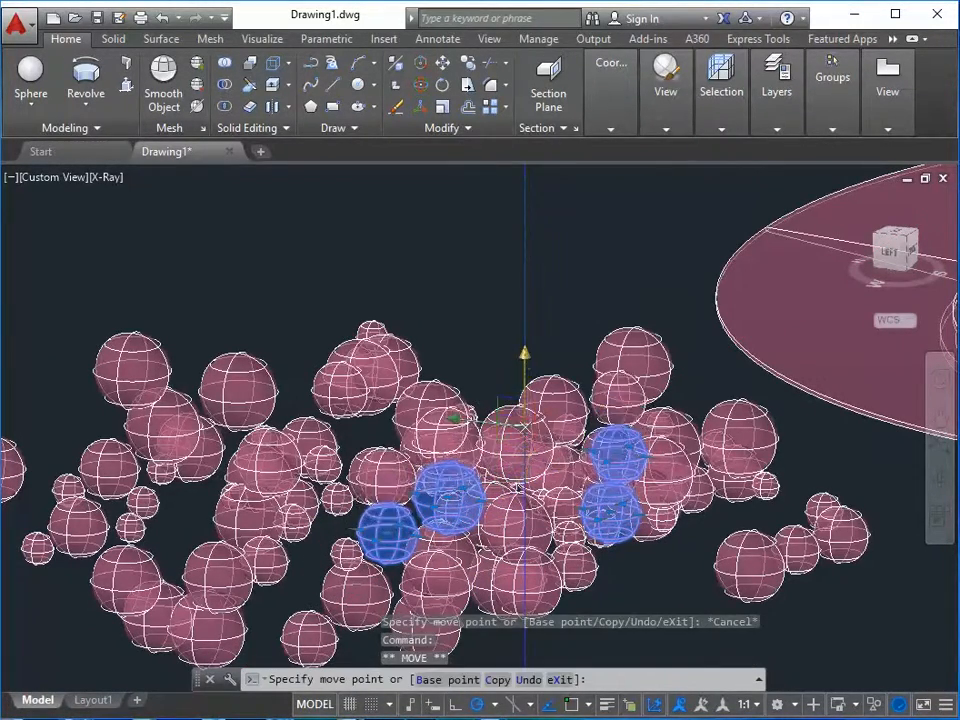
pyautogui.press('Escape')
# - Copy seventeen spheres picked from across the pile and place the copy slightly offset to fill the near side
pyautogui.scroll(-5, 391, 537)
pyautogui.keyDown('shift'); pyautogui.moveTo(420, 590); pyautogui.dragTo(374, 645, button='middle'); pyautogui.keyUp('shift')
pyautogui.moveTo(586, 581); pyautogui.dragTo(450, 508, button='middle')
pyautogui.moveTo(290, 601); pyautogui.dragTo(316, 628, button='middle')
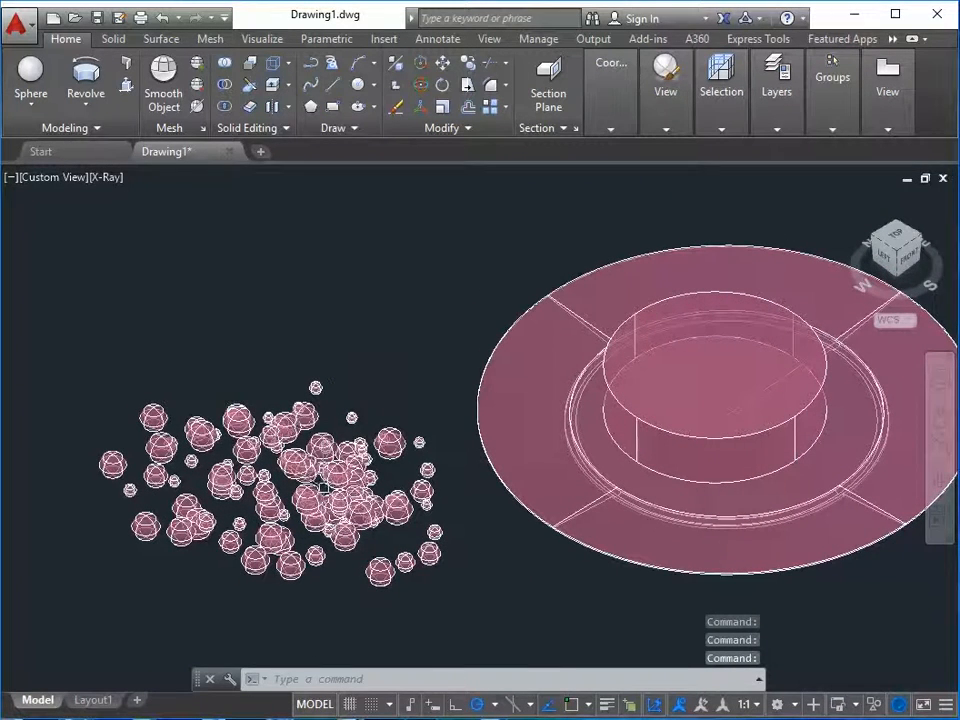
pyautogui.write('cp')
pyautogui.press('Return')
pyautogui.click(296, 463)
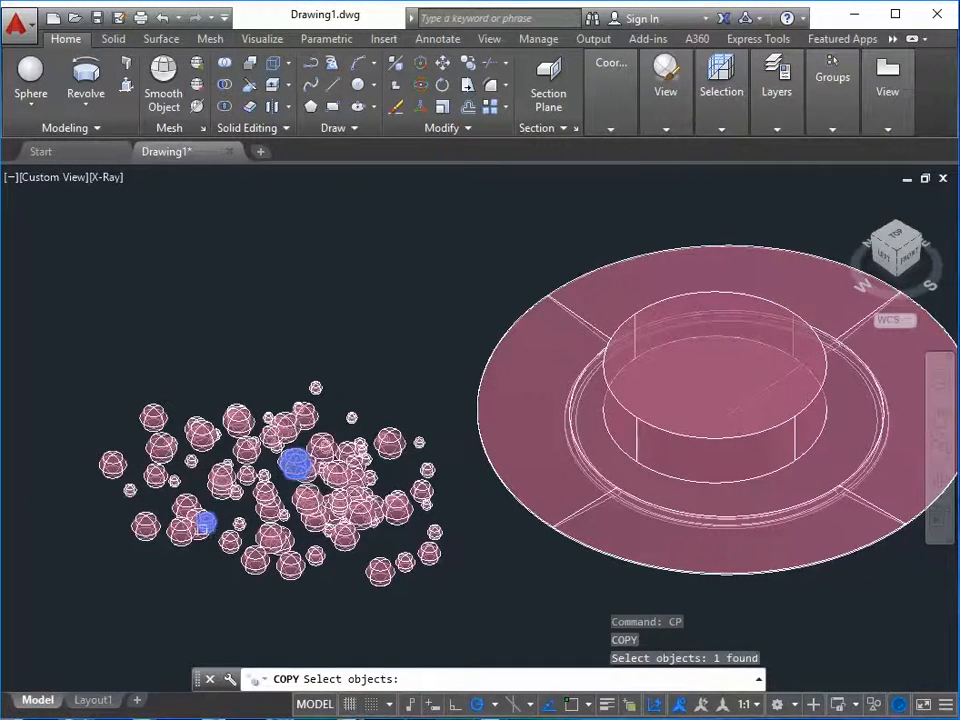
pyautogui.click(204, 522)
pyautogui.click(199, 441)
pyautogui.moveTo(362, 458); pyautogui.dragTo(342, 481)
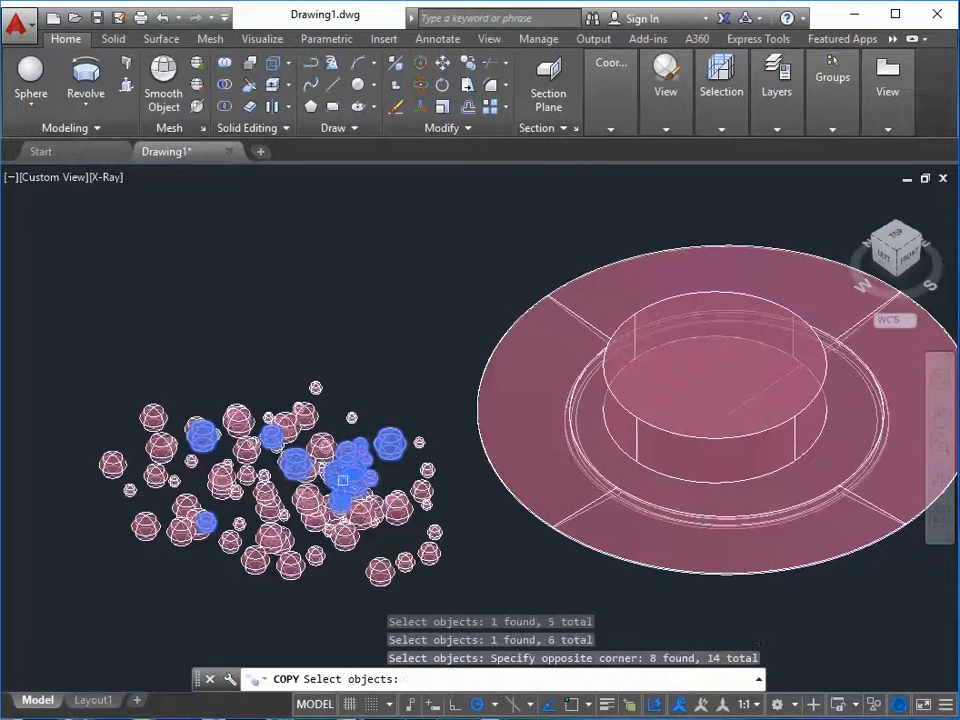
pyautogui.click(272, 538)
pyautogui.click(265, 492)
pyautogui.click(222, 478)
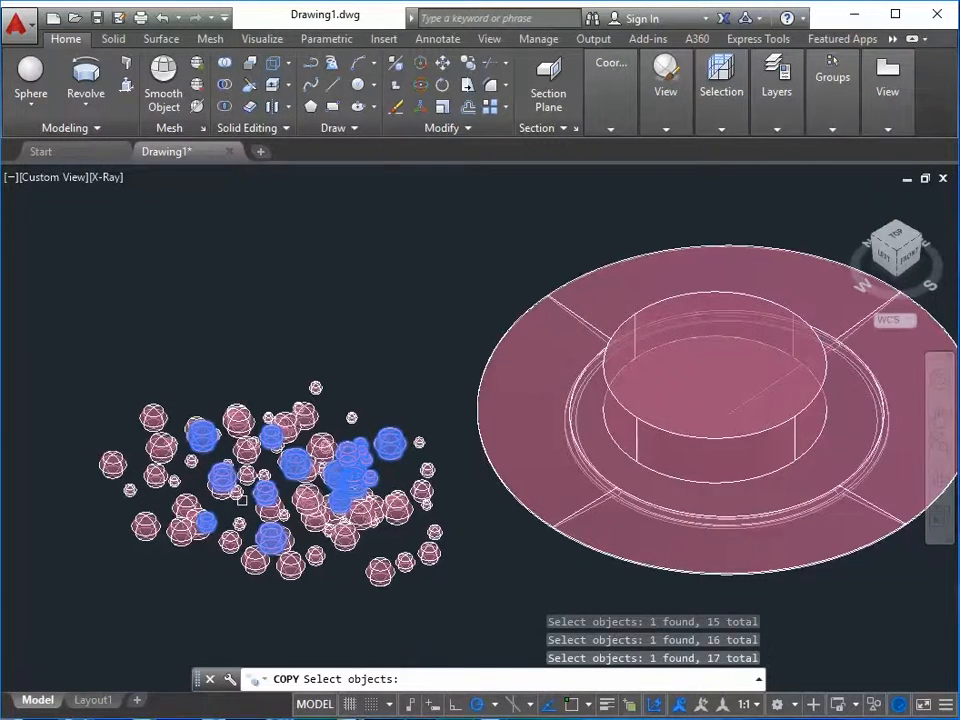
pyautogui.press('Return')
pyautogui.click(465, 570)
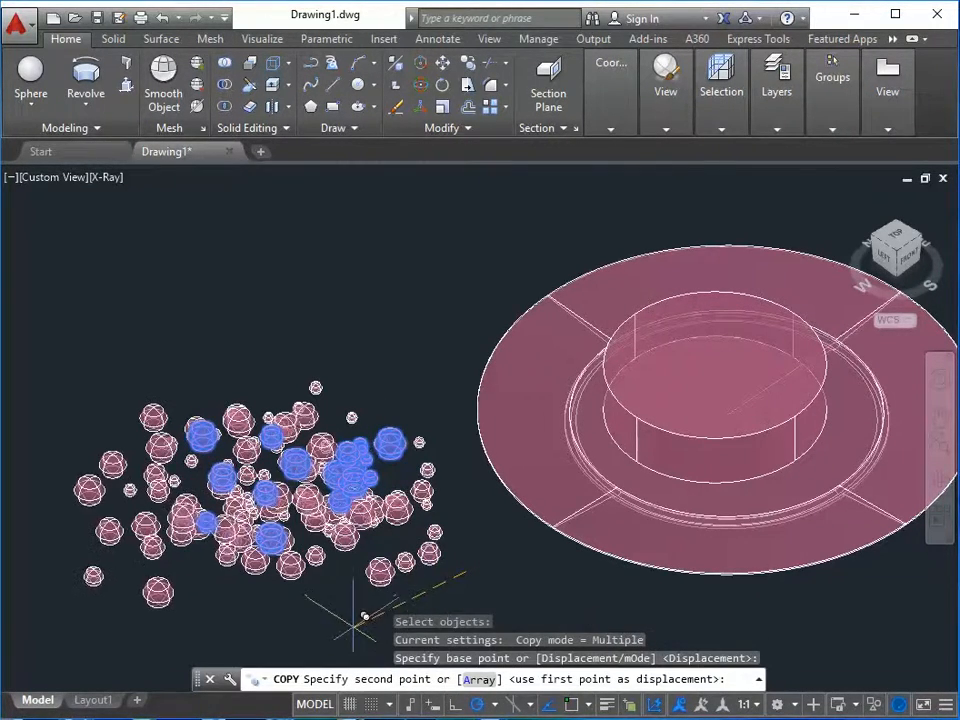
pyautogui.click(410, 566)
pyautogui.press('Escape')
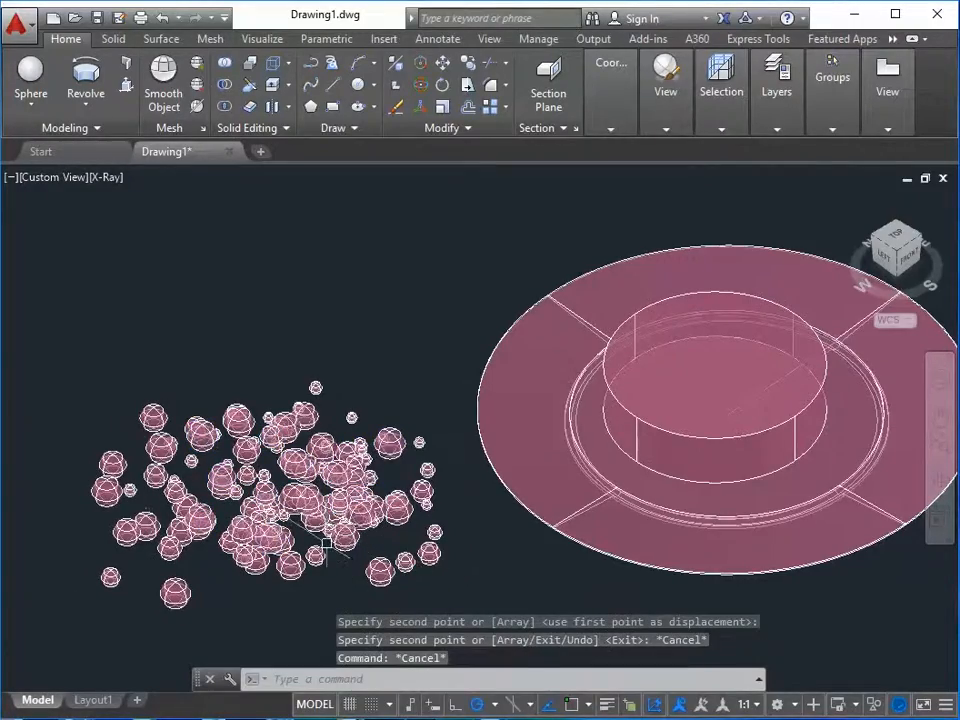
# - Move the detached group of spheres up against the main pile in a near-top view
pyautogui.keyDown('shift'); pyautogui.moveTo(325, 543); pyautogui.dragTo(330, 620, button='middle'); pyautogui.keyUp('shift')
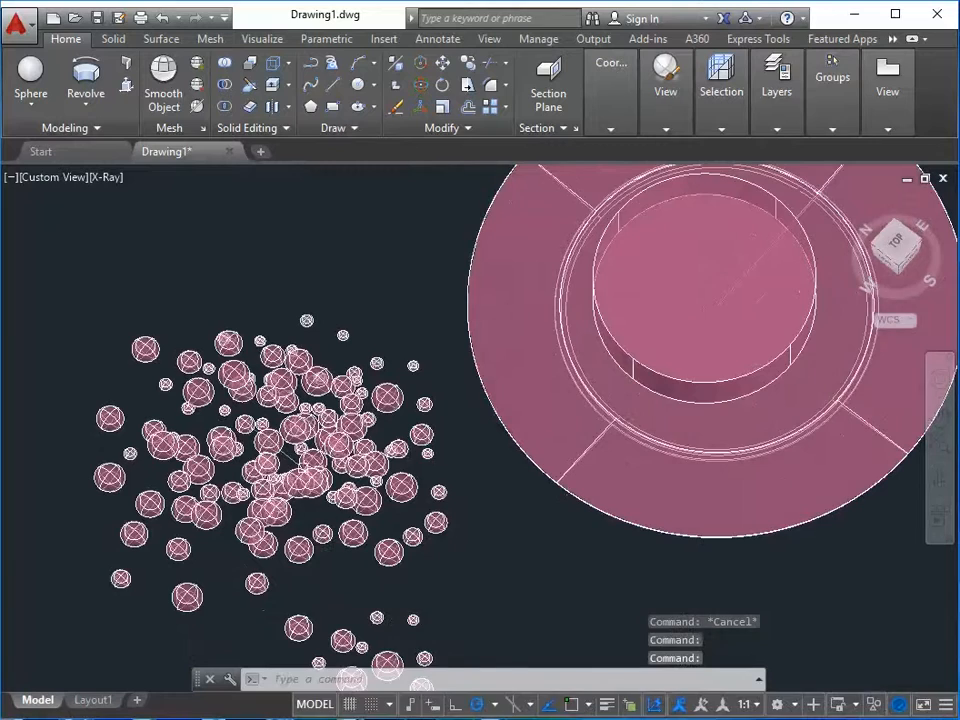
pyautogui.scroll(-2, 250, 335)
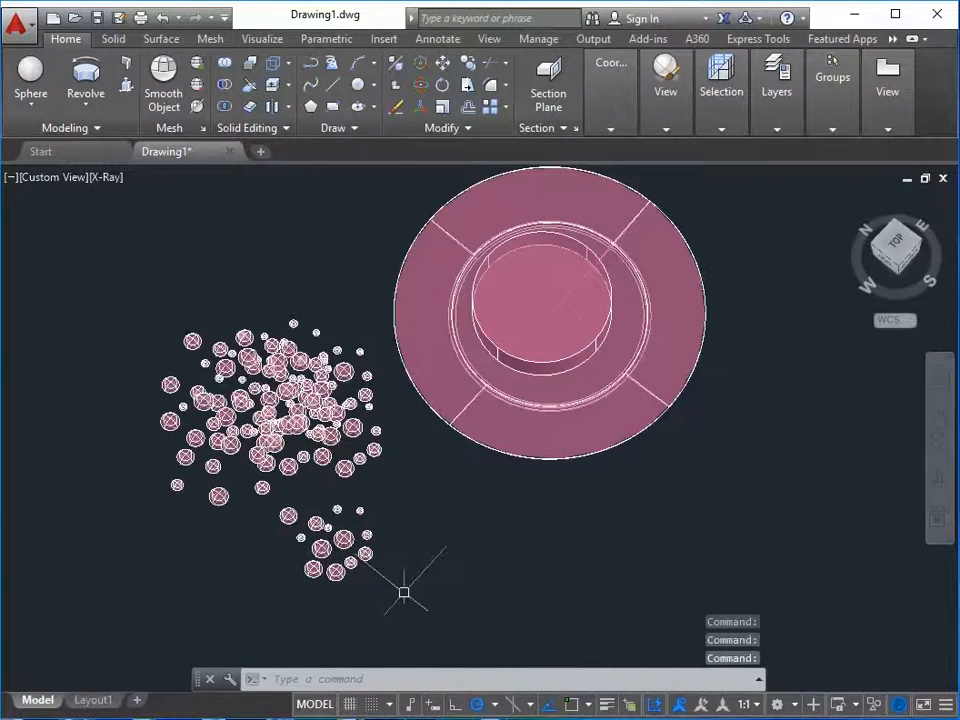
pyautogui.write('m')
pyautogui.press('Return')
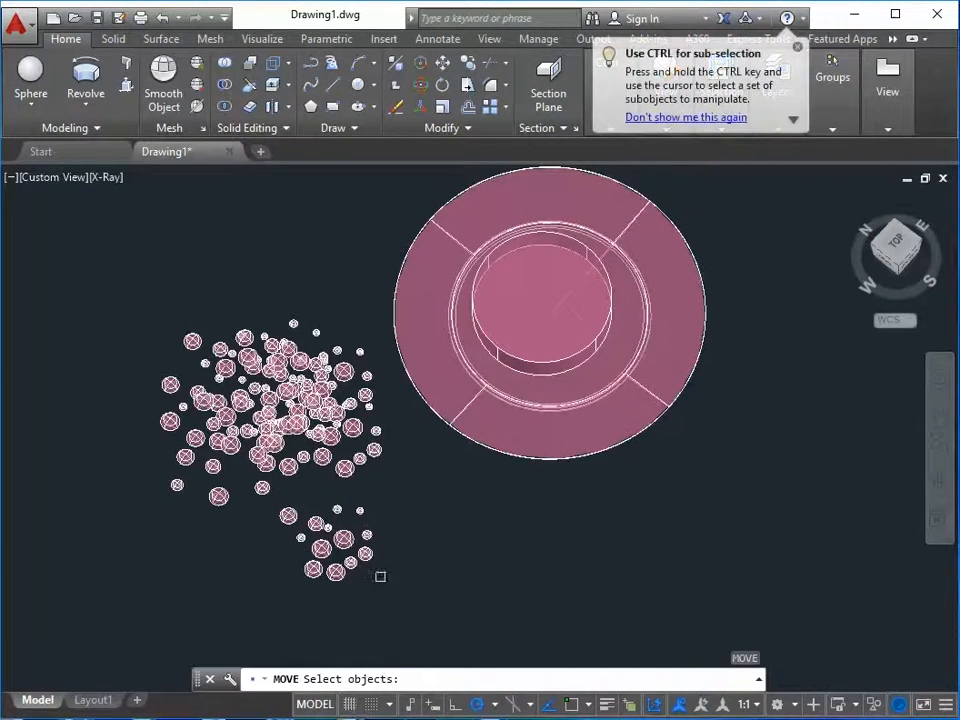
pyautogui.click(380, 576)
pyautogui.click(266, 499)
pyautogui.press('Return')
pyautogui.click(490, 562)
pyautogui.click(468, 511)
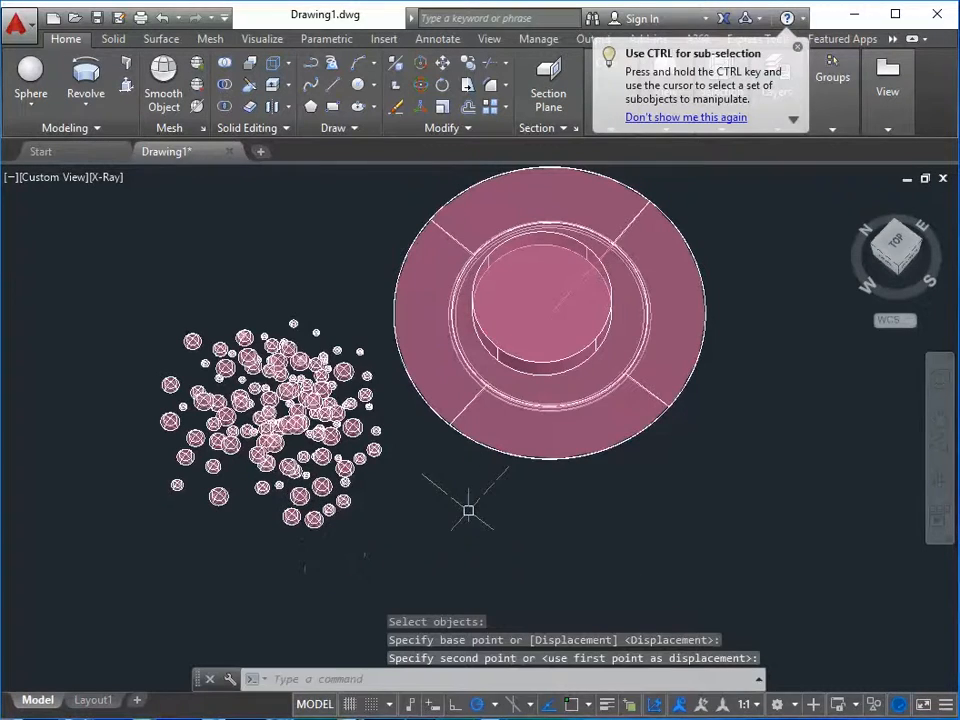
pyautogui.keyDown('shift'); pyautogui.moveTo(350, 542); pyautogui.dragTo(328, 467, button='middle'); pyautogui.keyUp('shift')
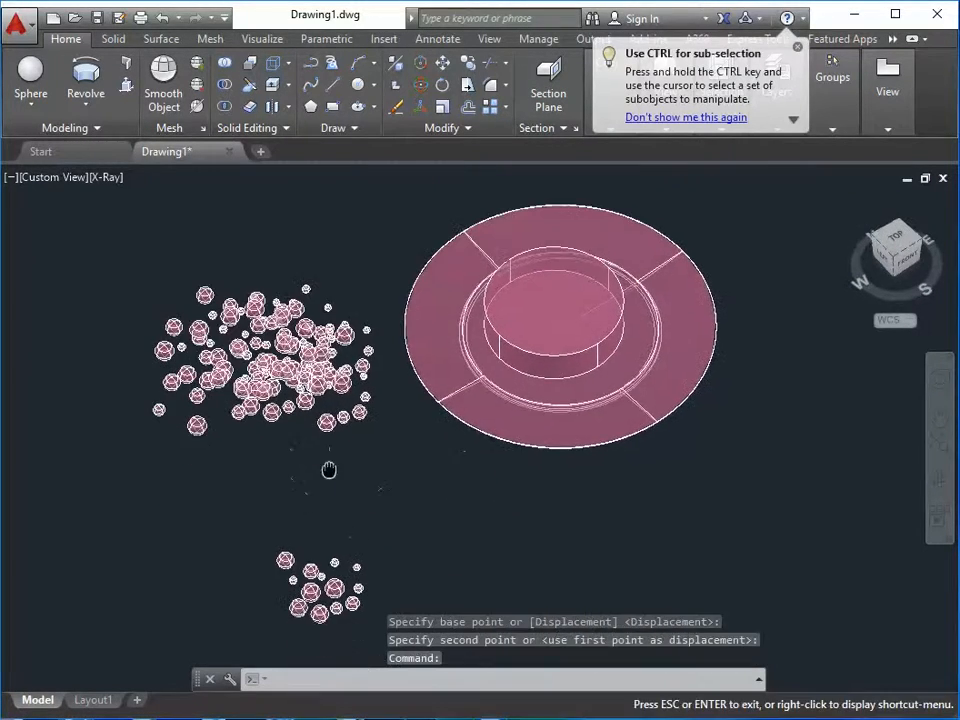
pyautogui.press('Return')
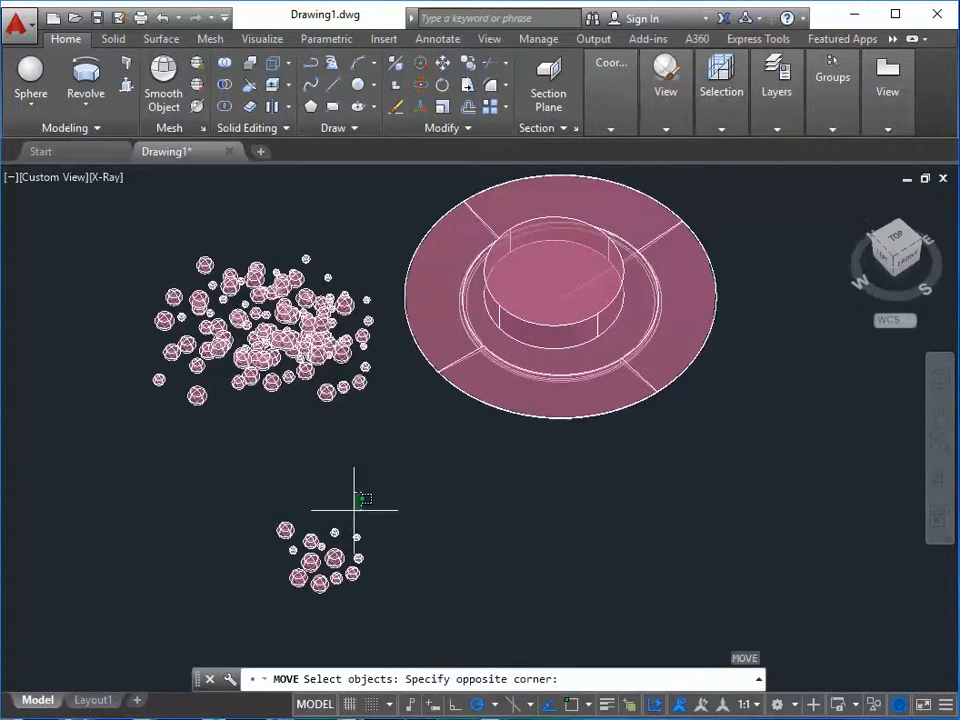
pyautogui.click(204, 600)
pyautogui.keyDown('shift'); pyautogui.rightClick(322, 528); pyautogui.keyUp('shift')
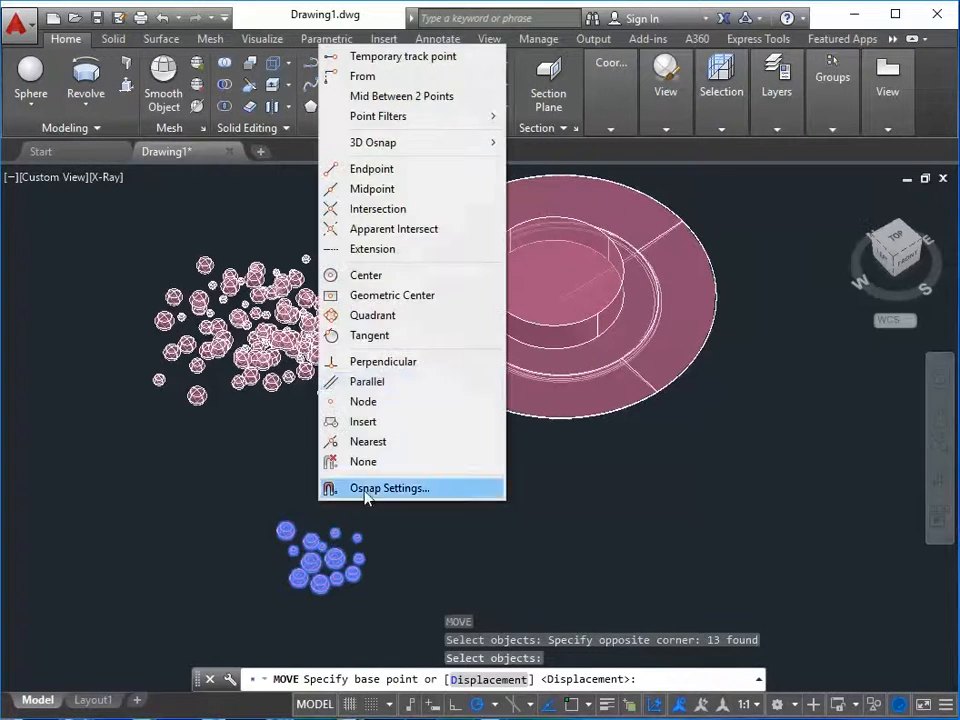
pyautogui.click(380, 292)
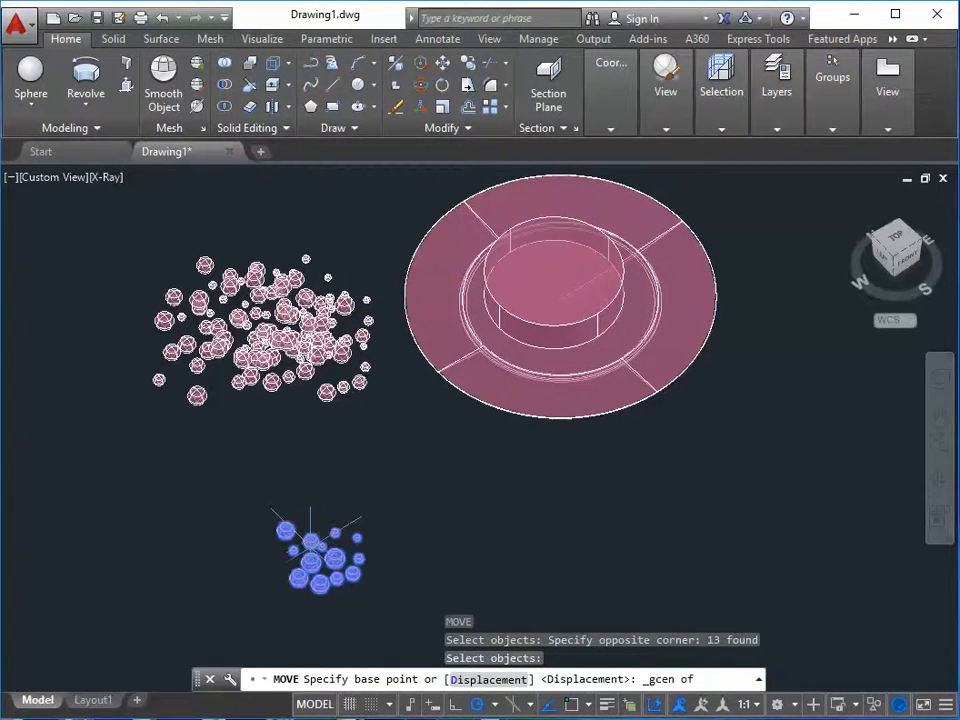
pyautogui.click(310, 526)
pyautogui.click(294, 550)
pyautogui.scroll(3, 280, 467)
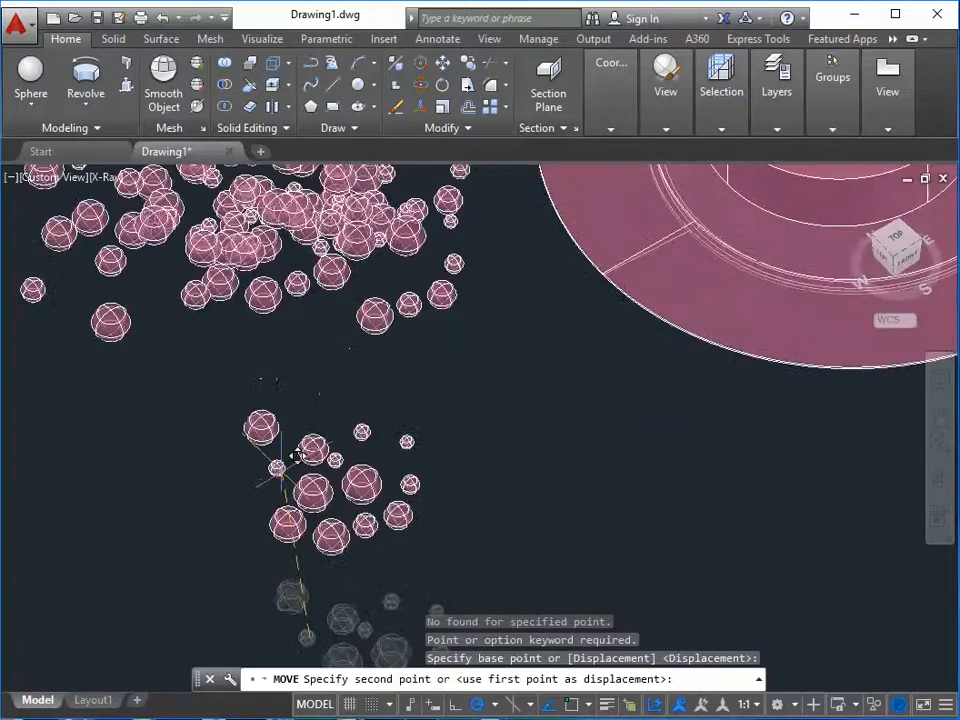
pyautogui.keyDown('shift'); pyautogui.moveTo(281, 467); pyautogui.dragTo(302, 438, button='middle'); pyautogui.keyUp('shift')
pyautogui.scroll(-4, 302, 440)
pyautogui.scroll(-6, 302, 455)
pyautogui.press('Escape')
pyautogui.press('Escape')
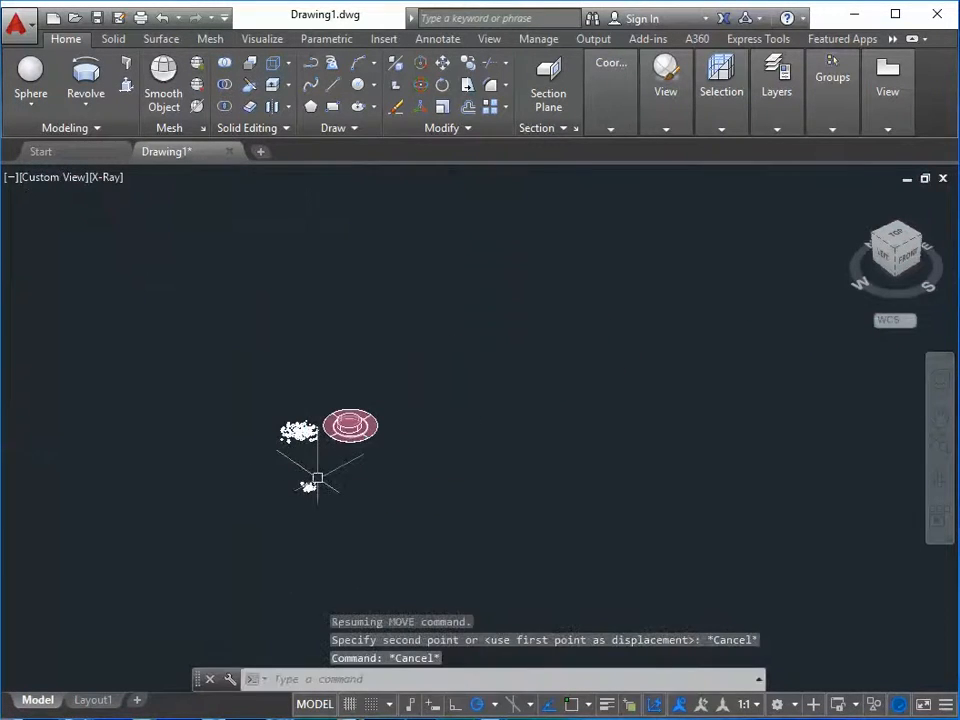
# - Switch from the side view of the pile and plate to the plan view of the current UCS
pyautogui.keyDown('shift'); pyautogui.moveTo(326, 542); pyautogui.dragTo(321, 461, button='middle'); pyautogui.keyUp('shift')
pyautogui.scroll(2, 327, 490)
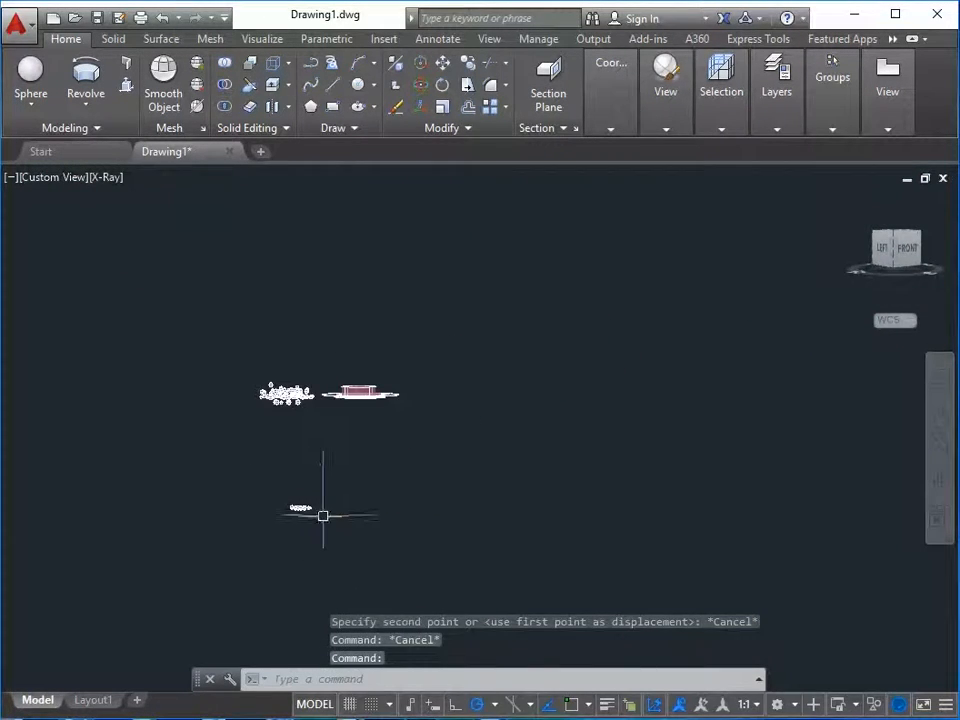
pyautogui.press('Escape')
pyautogui.write('pl')
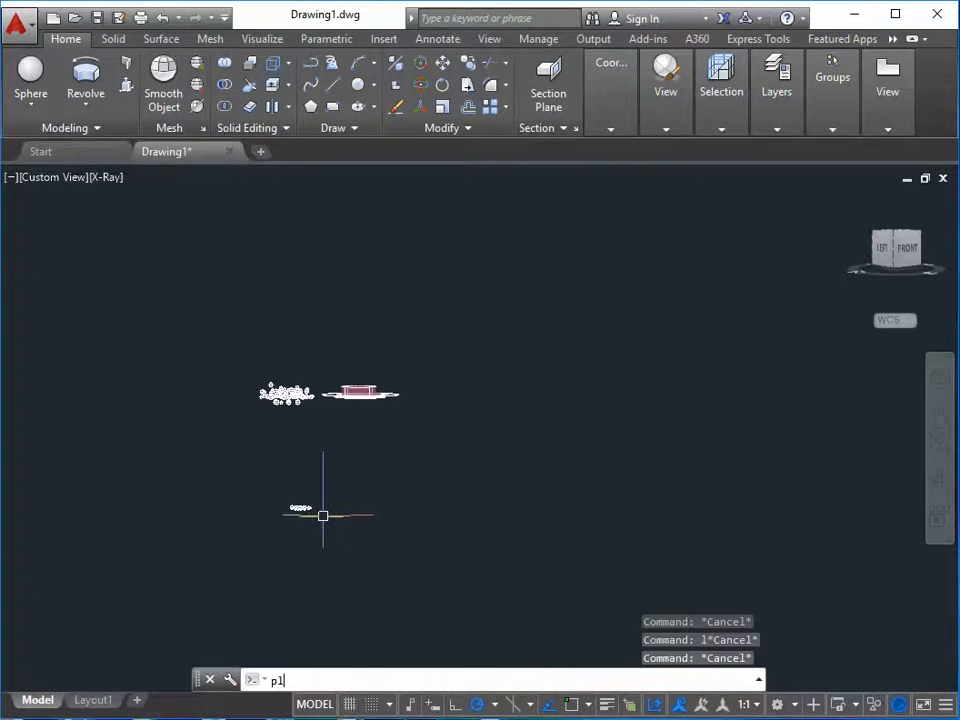
pyautogui.write('an')
pyautogui.press('Return')
pyautogui.press('Return')
pyautogui.scroll(-5, 364, 489)
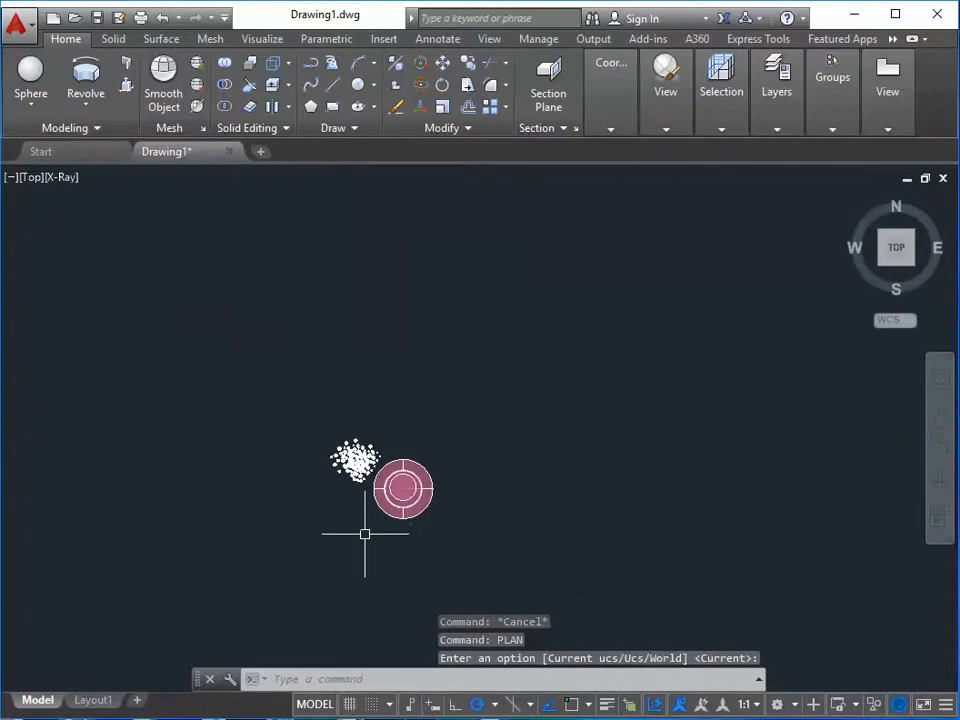
# - Move the detached group of thirteen spheres vertically upward until it lies close to the main pile
pyautogui.keyDown('shift'); pyautogui.moveTo(364, 531); pyautogui.dragTo(419, 525, button='middle'); pyautogui.keyUp('shift')
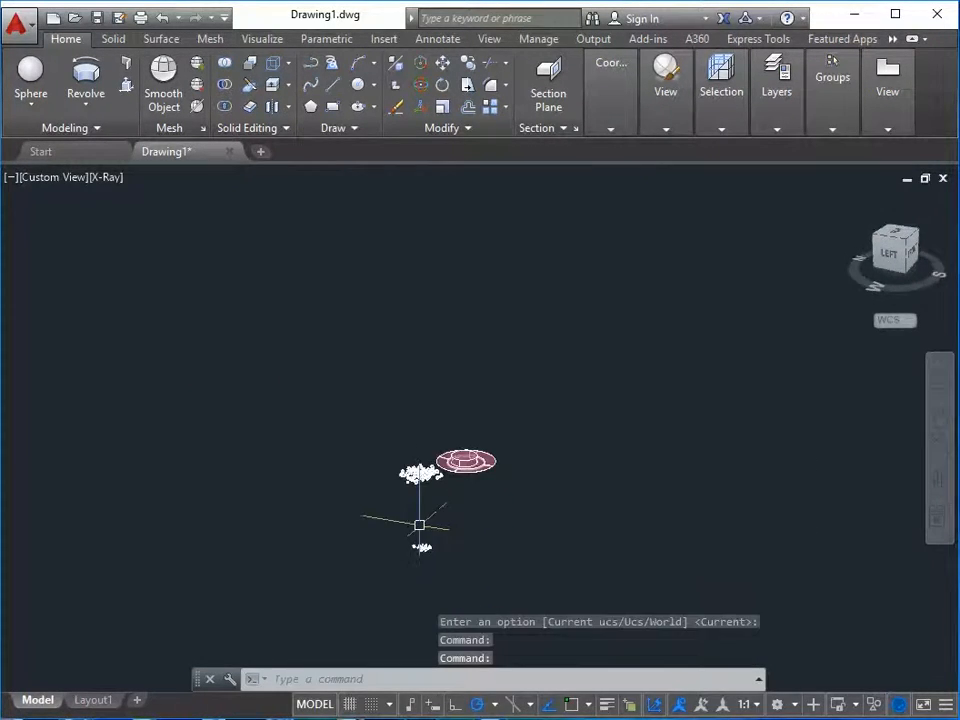
pyautogui.write('m')
pyautogui.press('Return')
pyautogui.scroll(2, 419, 525)
pyautogui.click(490, 531)
pyautogui.click(330, 630)
pyautogui.press('Return')
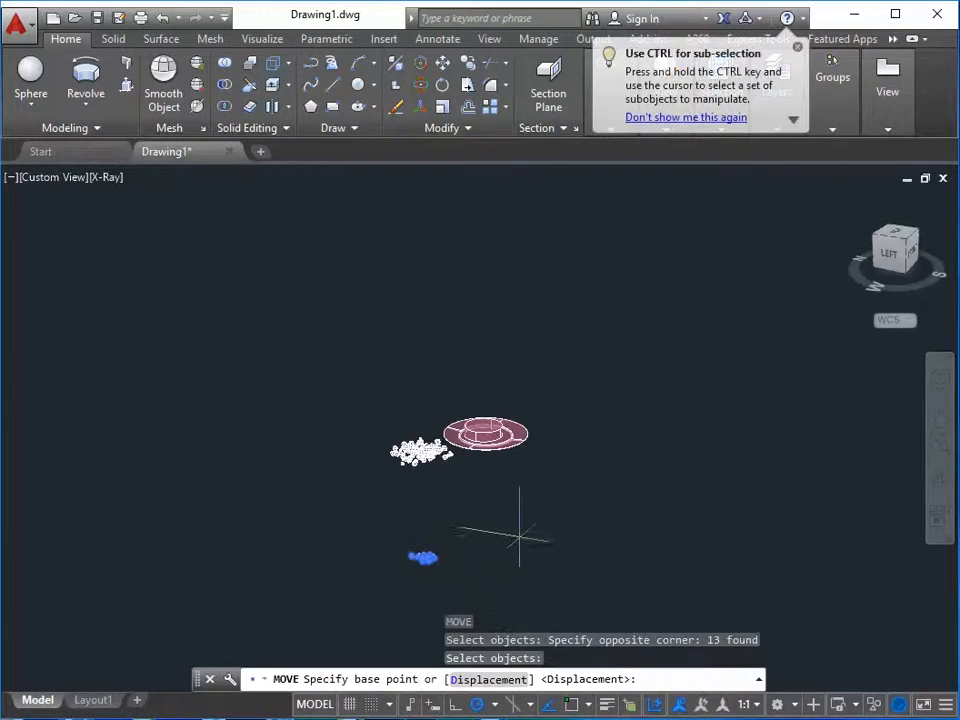
pyautogui.click(493, 550)
pyautogui.click(493, 465)
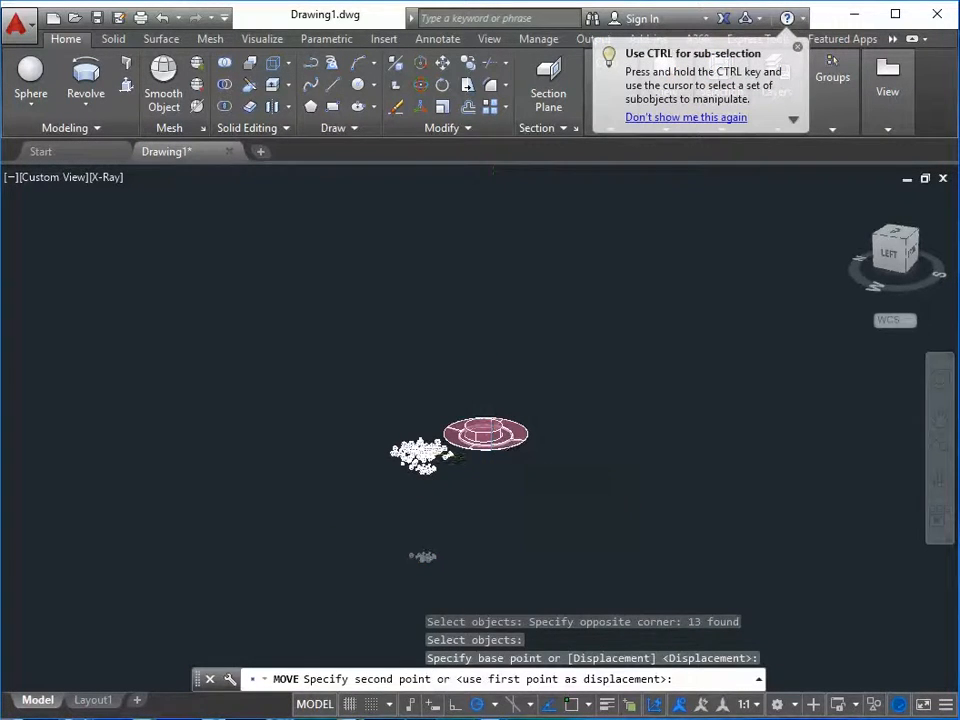
# - Move the detached group of thirteen spheres horizontally until it sits directly below the main pile, seen from the back
pyautogui.keyDown('shift'); pyautogui.moveTo(469, 557); pyautogui.dragTo(547, 502, button='middle'); pyautogui.keyUp('shift')
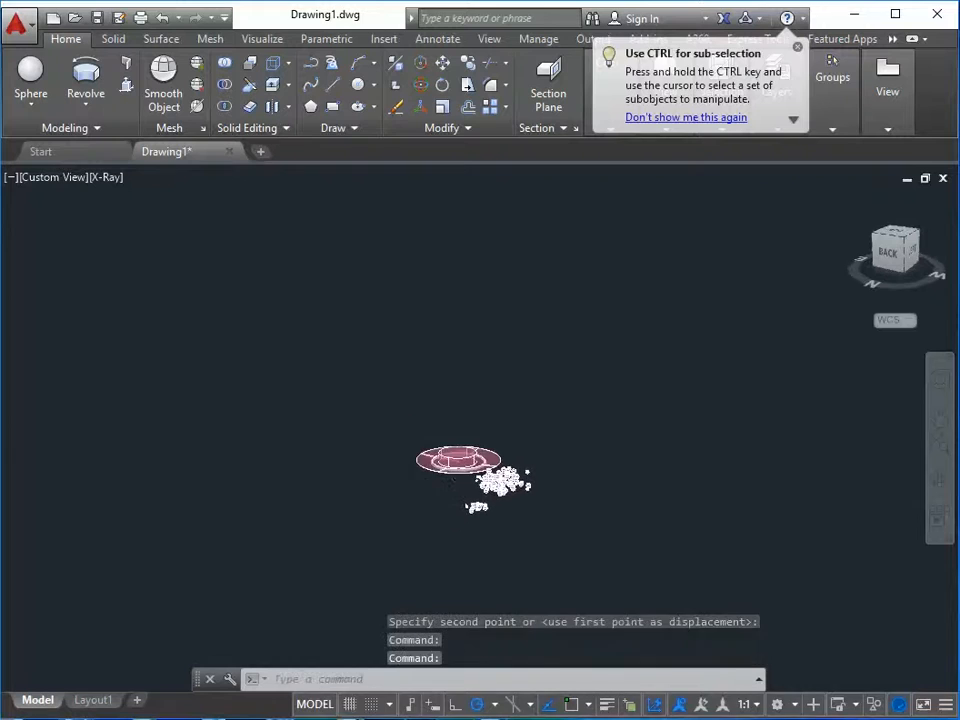
pyautogui.scroll(5, 495, 510)
pyautogui.press('space')
pyautogui.click(480, 513)
pyautogui.click(365, 458)
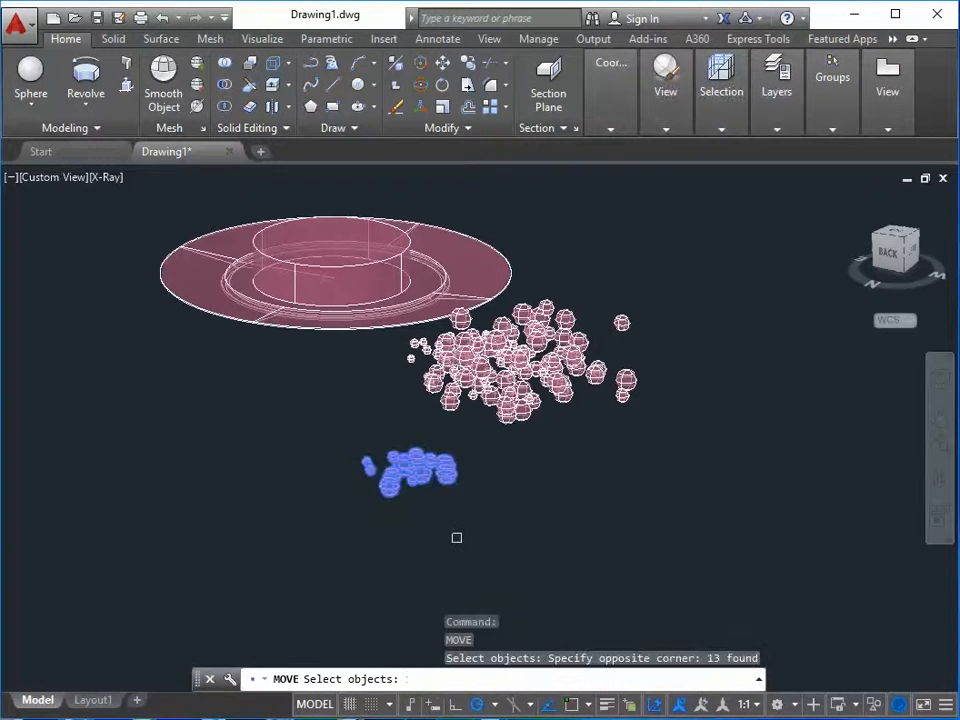
pyautogui.press('space')
pyautogui.click(456, 538)
pyautogui.press('Escape')
# - Raise the thirteen spheres below the pile along the +Z axis into the main pile
pyautogui.press('space')
pyautogui.click(568, 508)
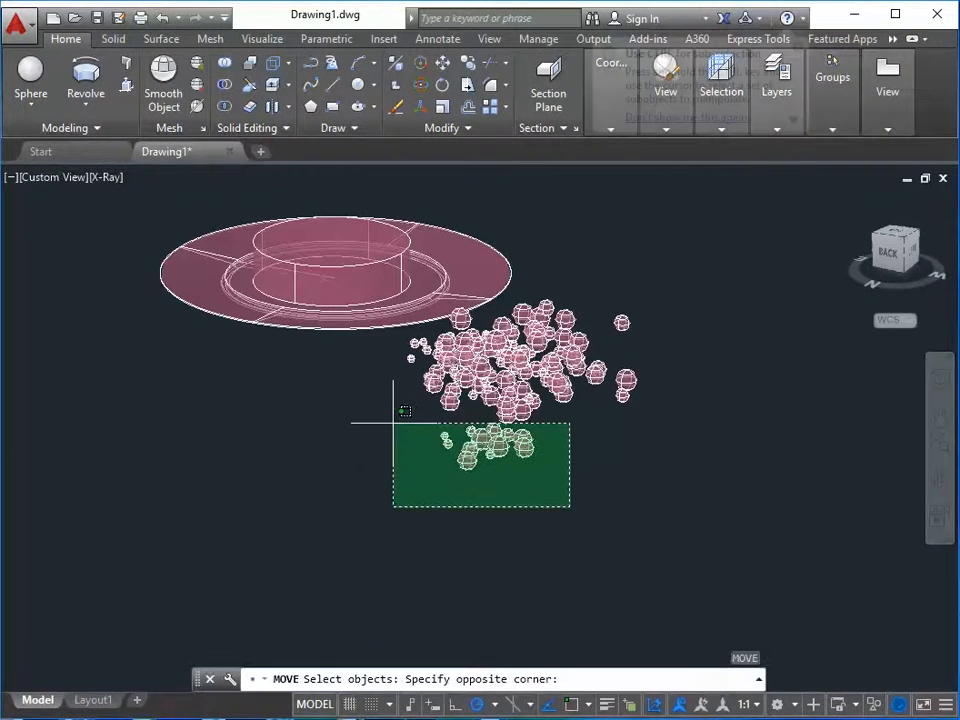
pyautogui.click(400, 420)
pyautogui.press('space')
pyautogui.click(637, 573)
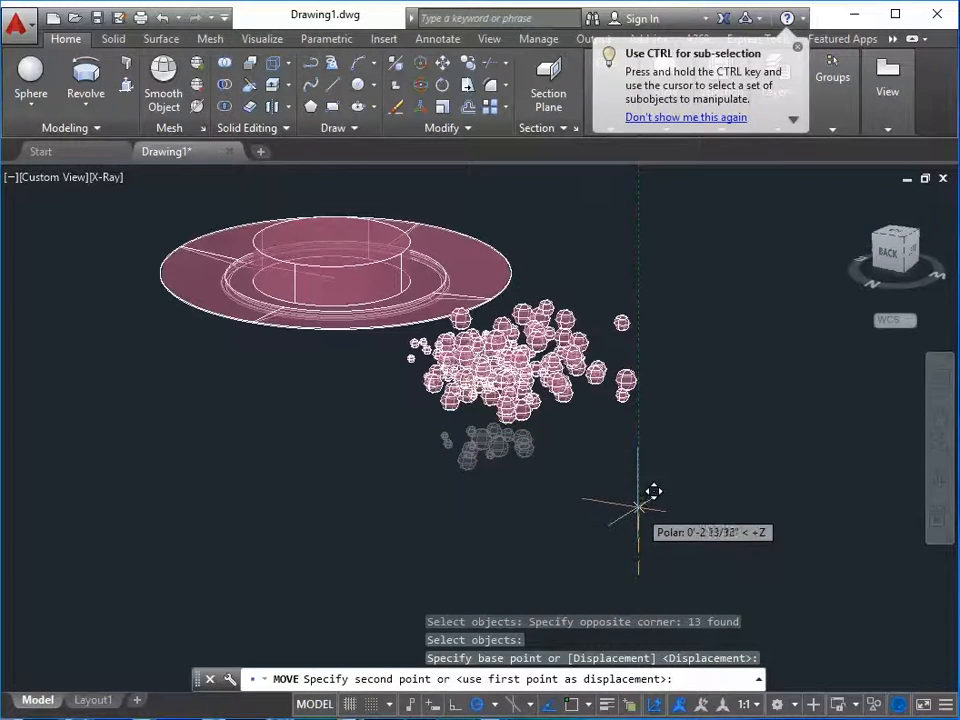
# - Move sixteen spheres at the pile's near corner beside the plate sideways, closer into the main pile
pyautogui.keyDown('shift'); pyautogui.moveTo(585, 523); pyautogui.dragTo(289, 550, button='middle'); pyautogui.keyUp('shift')
pyautogui.moveTo(289, 550); pyautogui.dragTo(259, 562, button='middle')
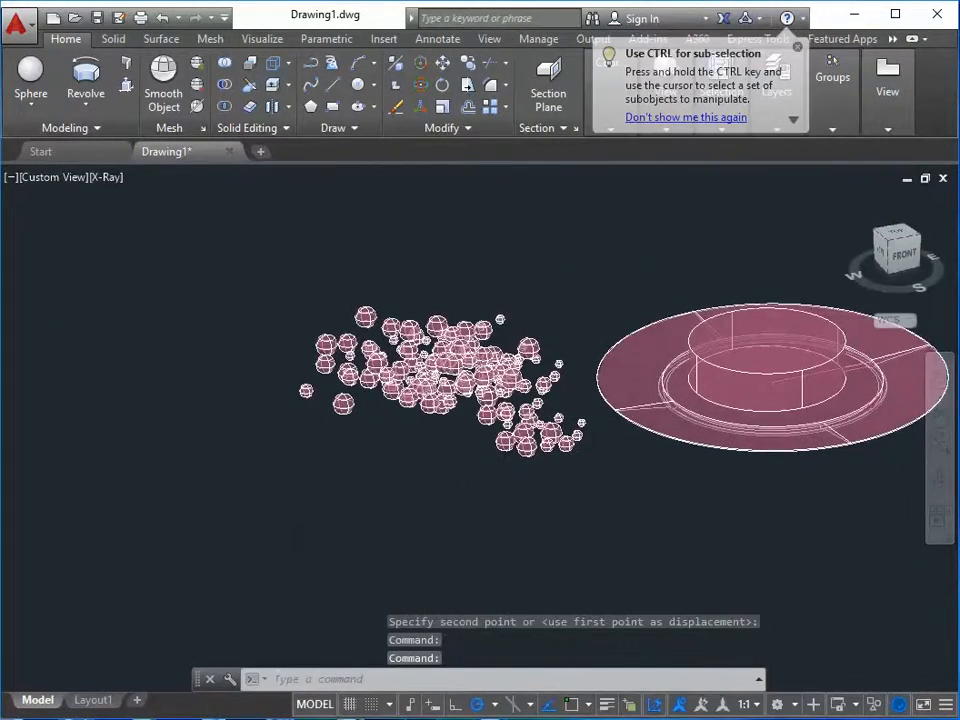
pyautogui.scroll(2, 525, 499)
pyautogui.press('space')
pyautogui.click(606, 491)
pyautogui.click(476, 381)
pyautogui.press('space')
pyautogui.click(679, 521)
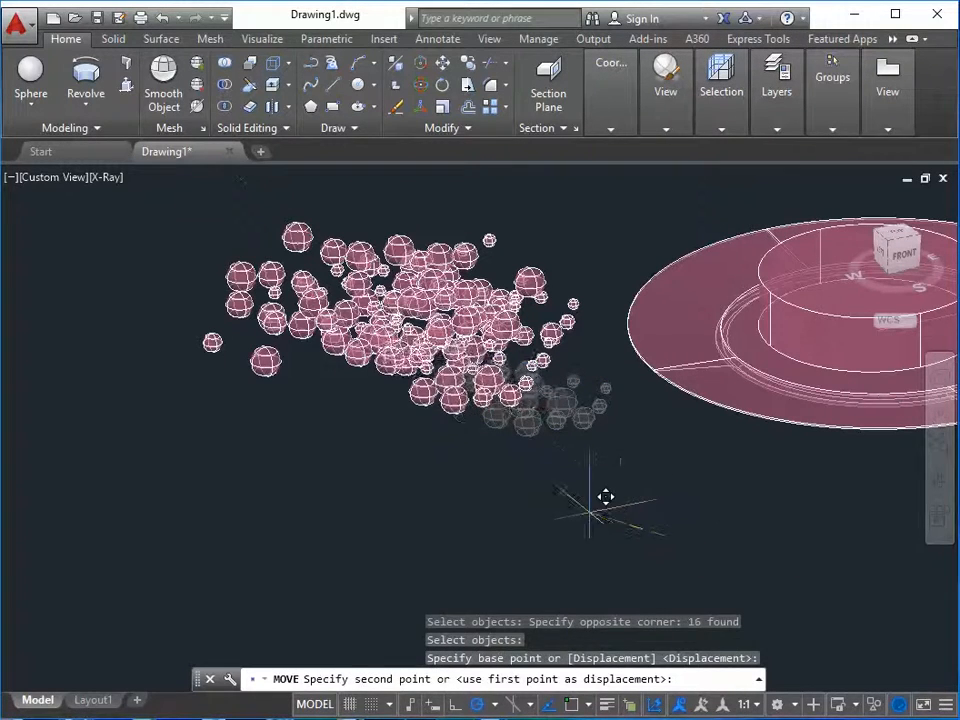
pyautogui.scroll(-3, 575, 505)
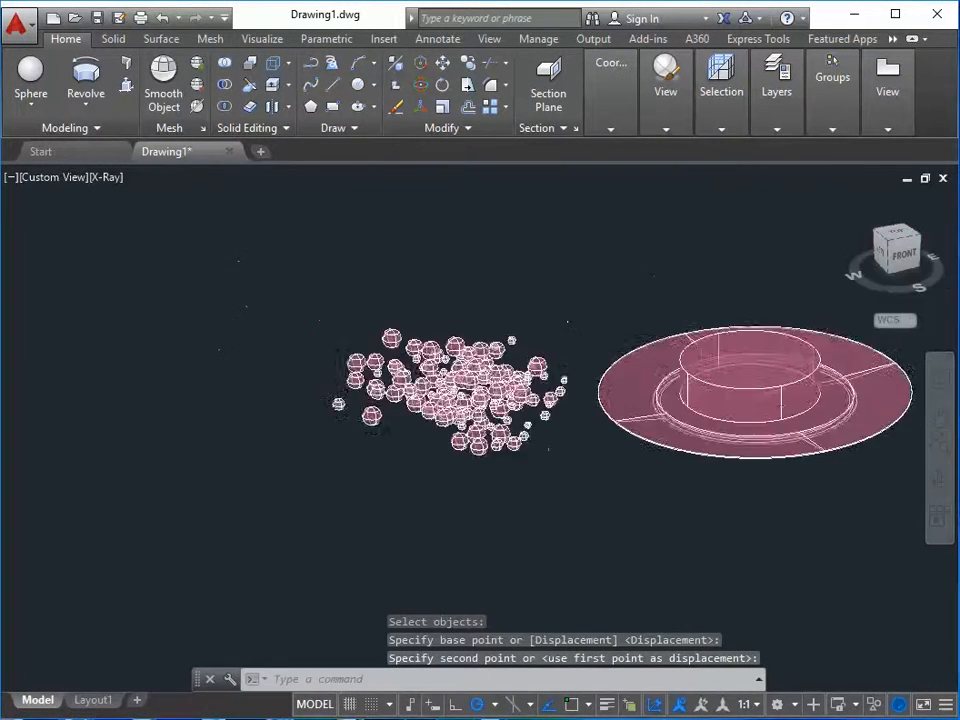
# - Select the eighteen lowest spheres of the pile in a side view and move them slightly upward along the +Z axis
pyautogui.keyDown('shift'); pyautogui.moveTo(565, 505); pyautogui.dragTo(665, 513, button='middle'); pyautogui.keyUp('shift')
pyautogui.scroll(3, 557, 478)
pyautogui.press('space')
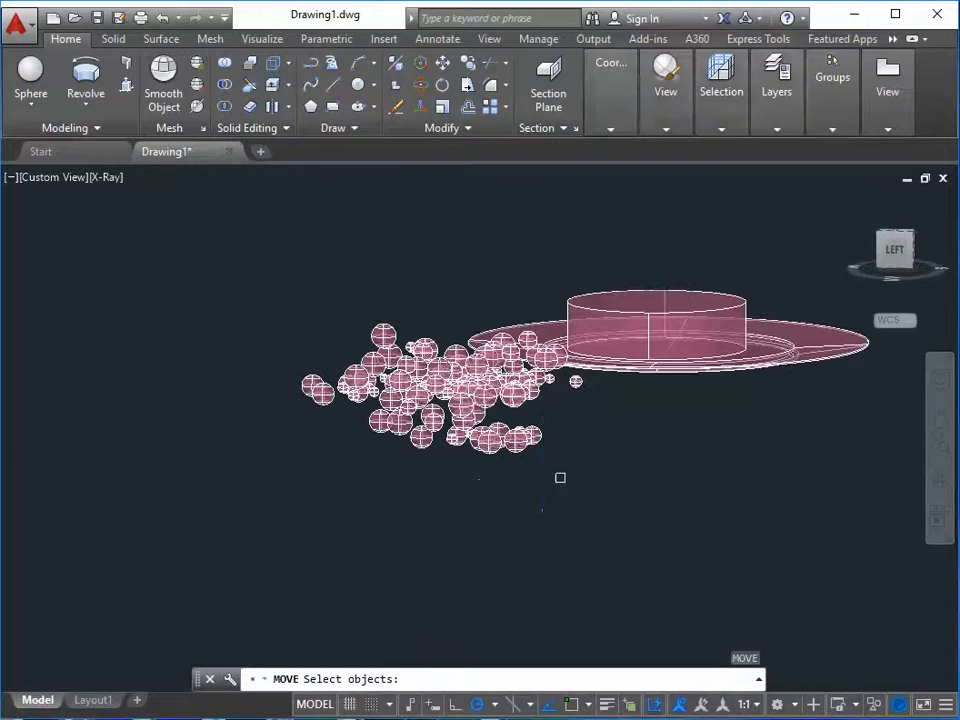
pyautogui.click(561, 478)
pyautogui.click(407, 421)
pyautogui.press('space')
pyautogui.click(535, 527)
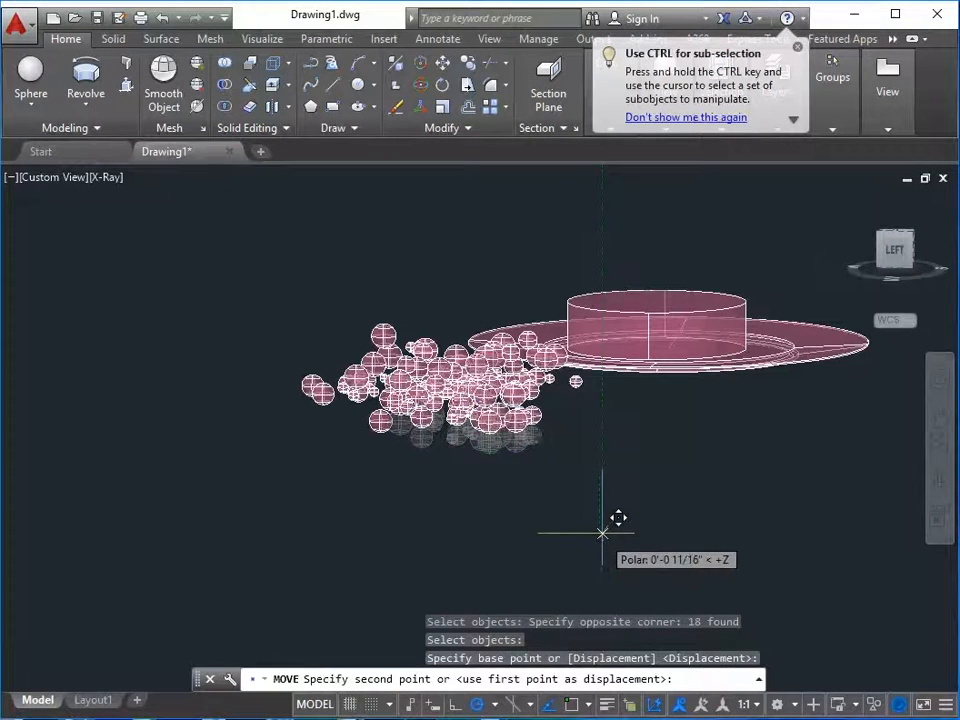
pyautogui.click(617, 512)
# - Union all the spheres of the pile into a single solid, leaving the plate and cylinder out
pyautogui.scroll(-4, 562, 527)
pyautogui.keyDown('shift'); pyautogui.moveTo(562, 527); pyautogui.dragTo(490, 580, button='middle'); pyautogui.keyUp('shift')
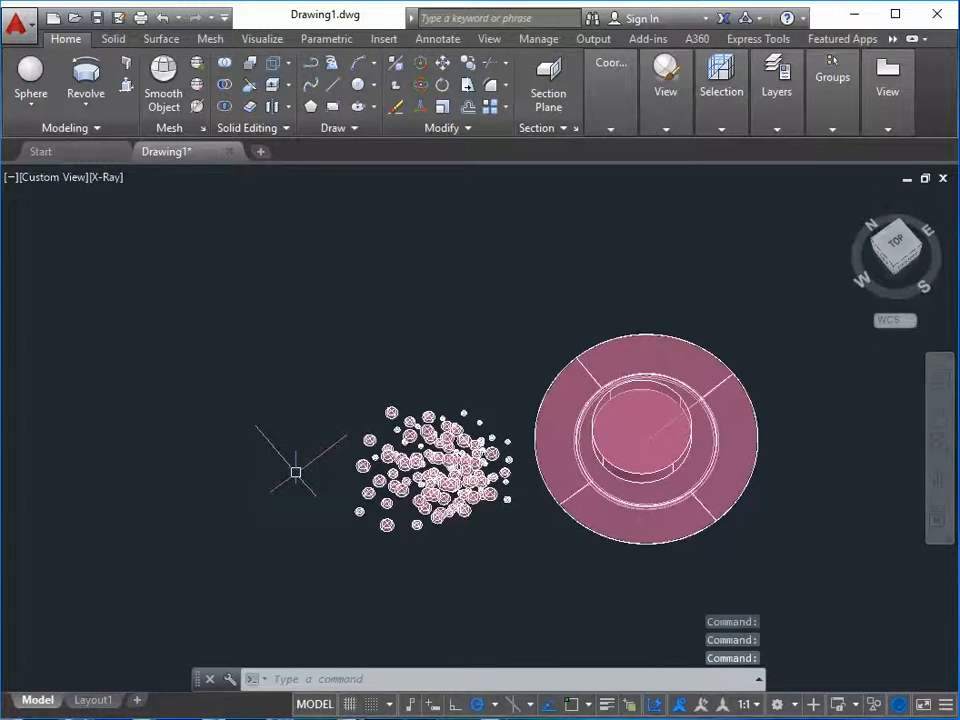
pyautogui.press('Escape')
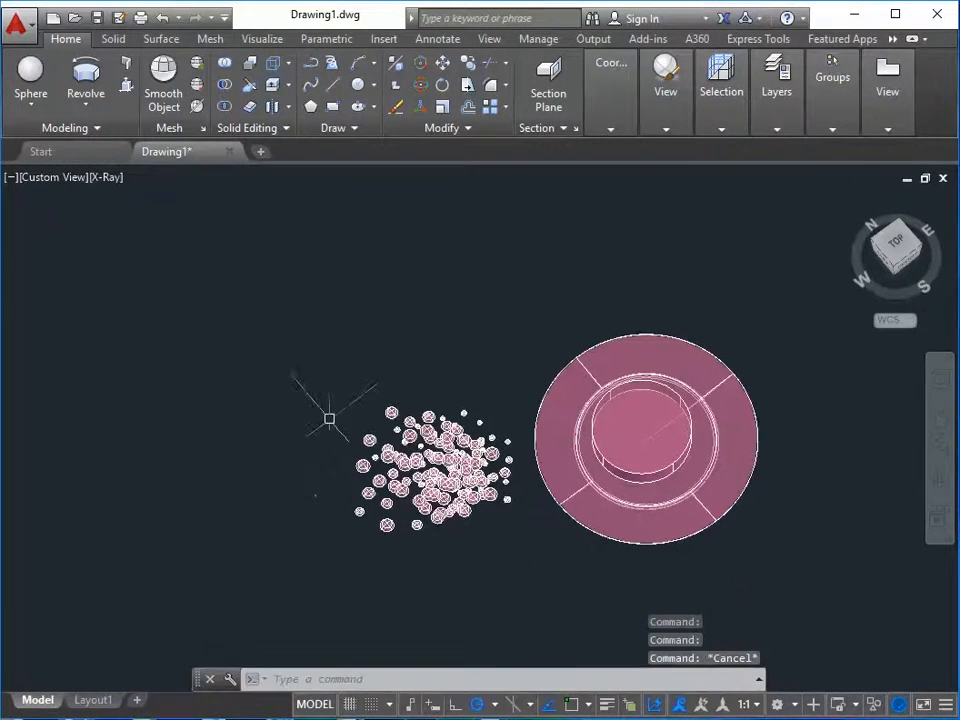
pyautogui.click(225, 64)
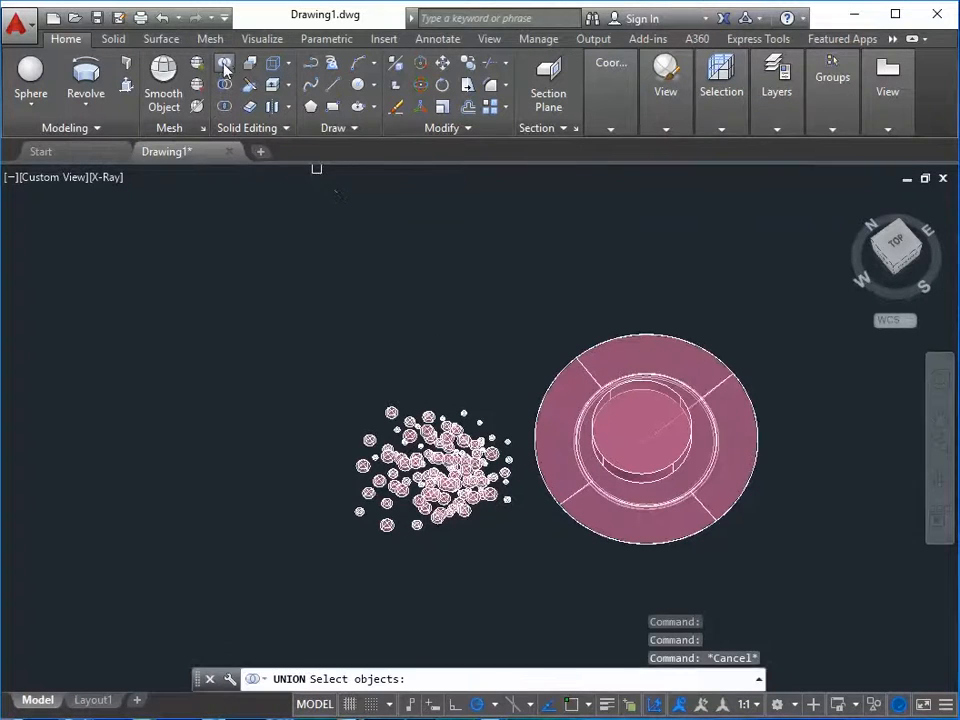
pyautogui.click(521, 555)
pyautogui.click(279, 342)
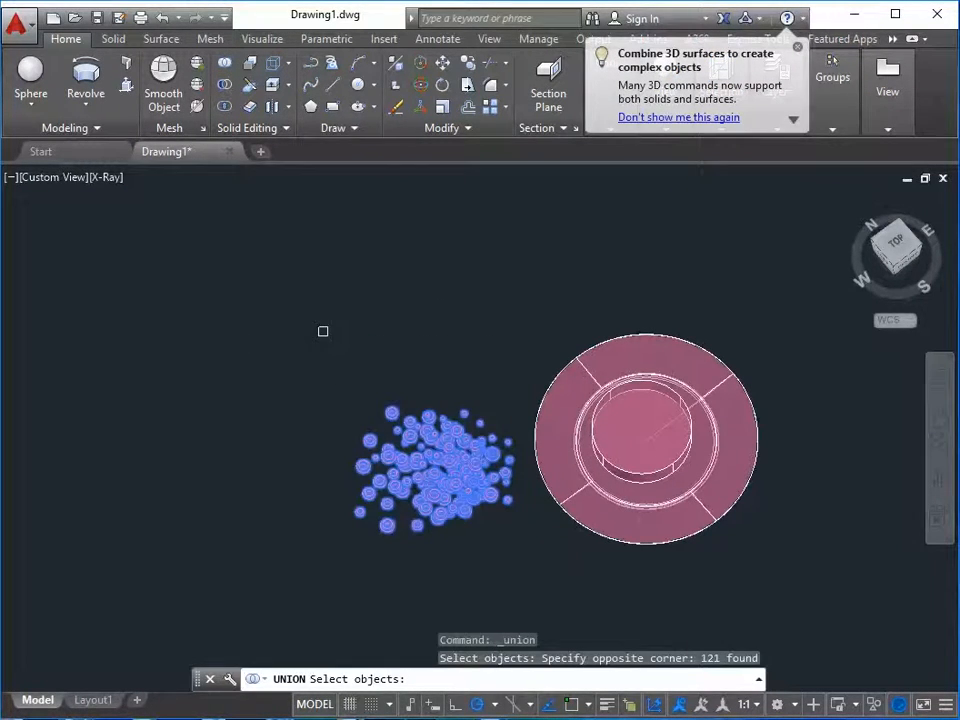
pyautogui.press('Return')
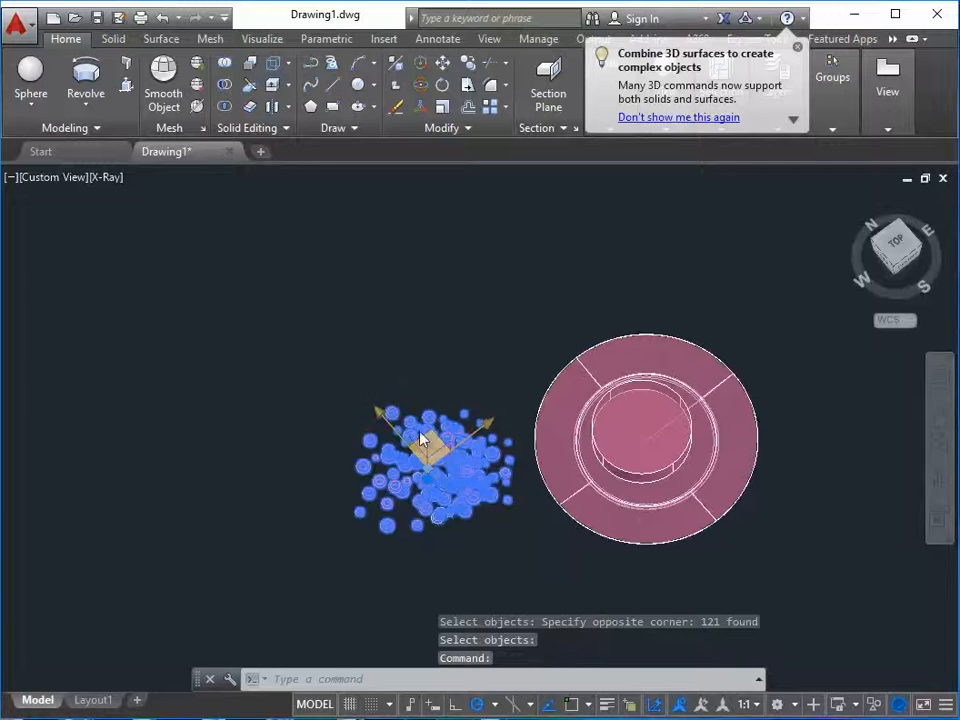
pyautogui.press('Escape')
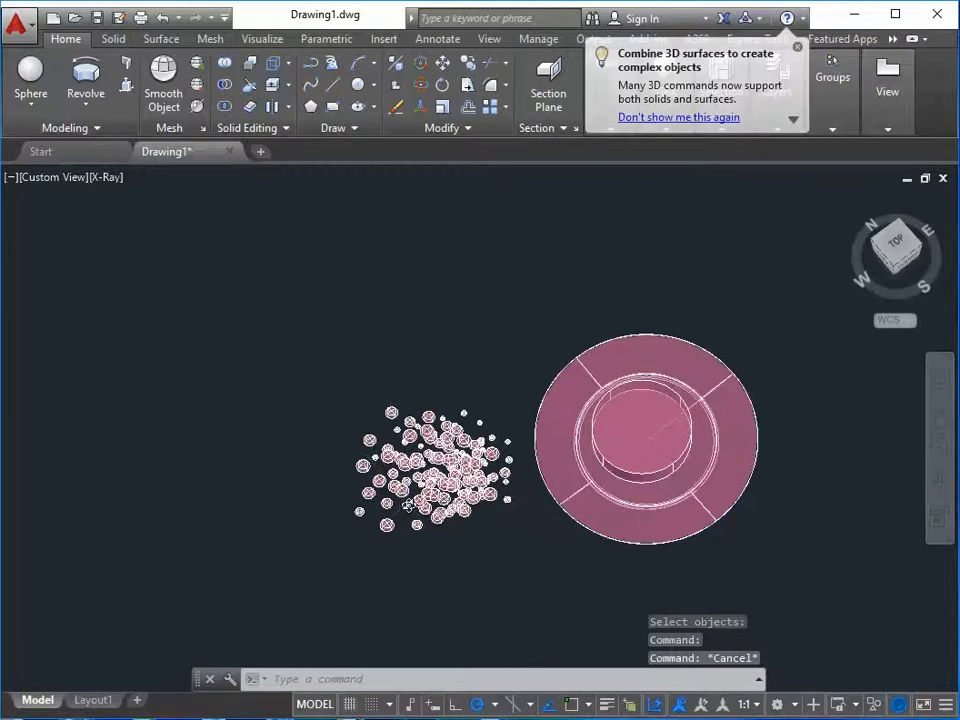
# - Check the merged pile by selecting it, and separate it into independent solids with the Separate solid-editing command
pyautogui.keyDown('shift'); pyautogui.moveTo(405, 500); pyautogui.dragTo(445, 406, button='middle'); pyautogui.keyUp('shift')
pyautogui.click(454, 468)
pyautogui.scroll(5, 454, 468)
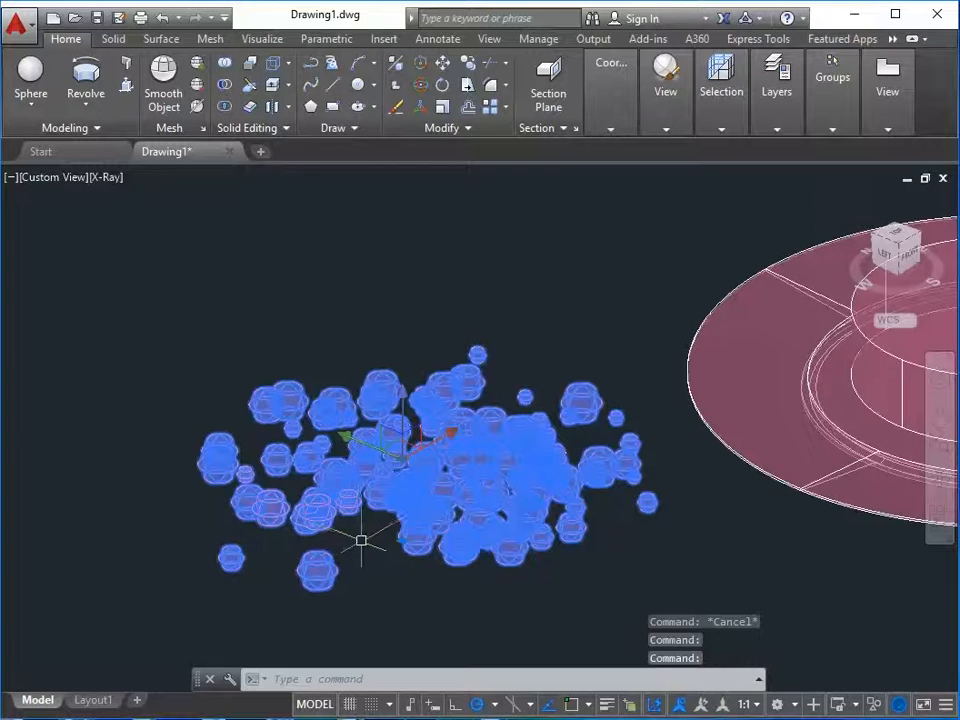
pyautogui.press('Escape')
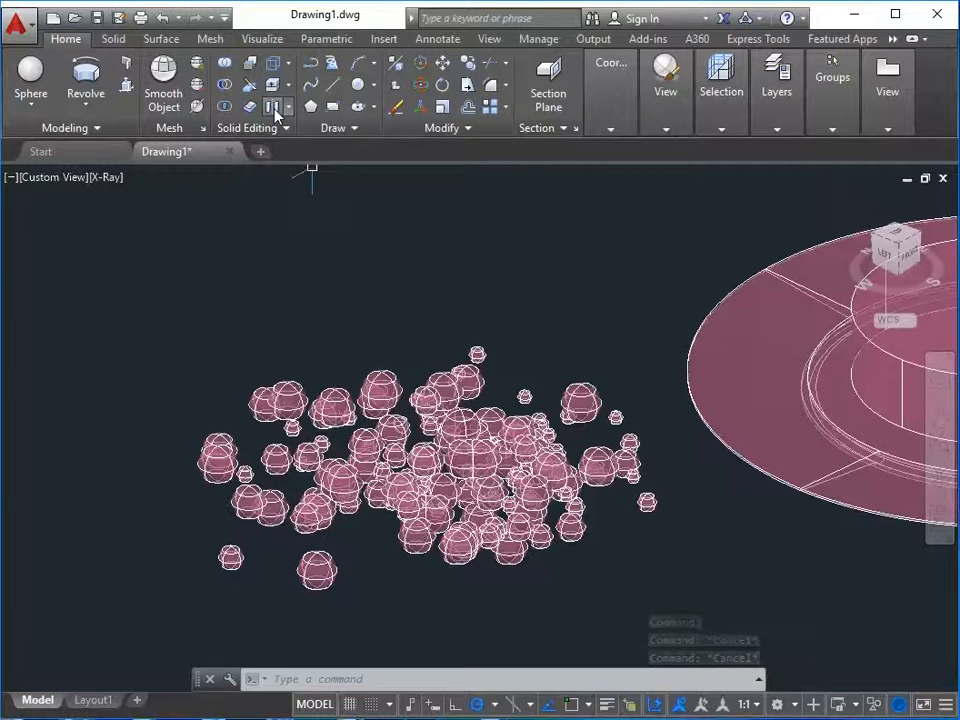
pyautogui.click(243, 412)
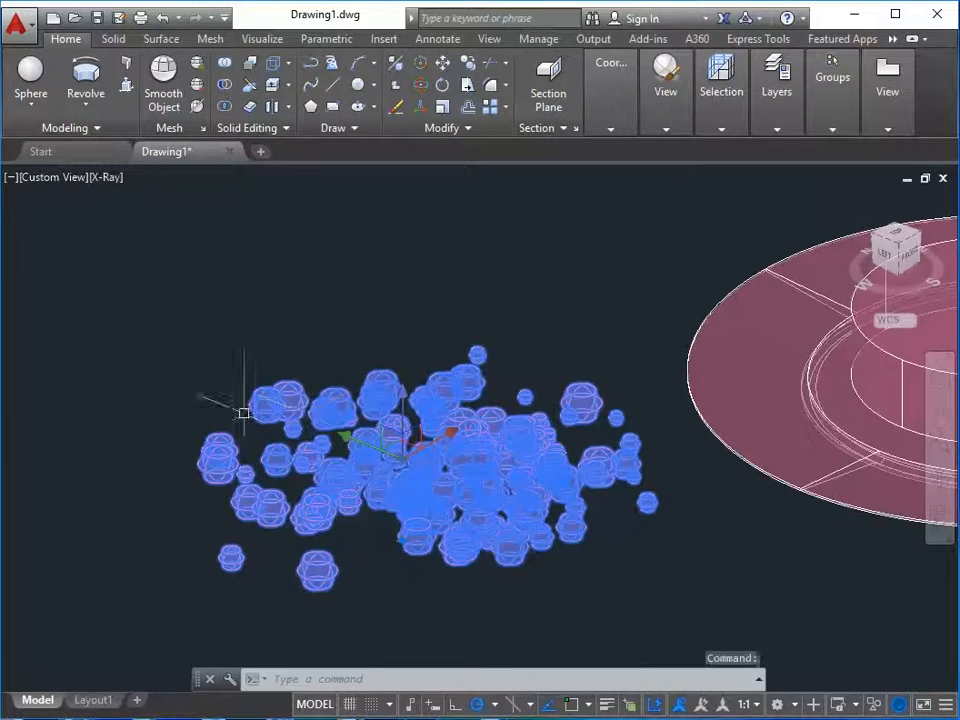
pyautogui.click(273, 107)
pyautogui.click(262, 388)
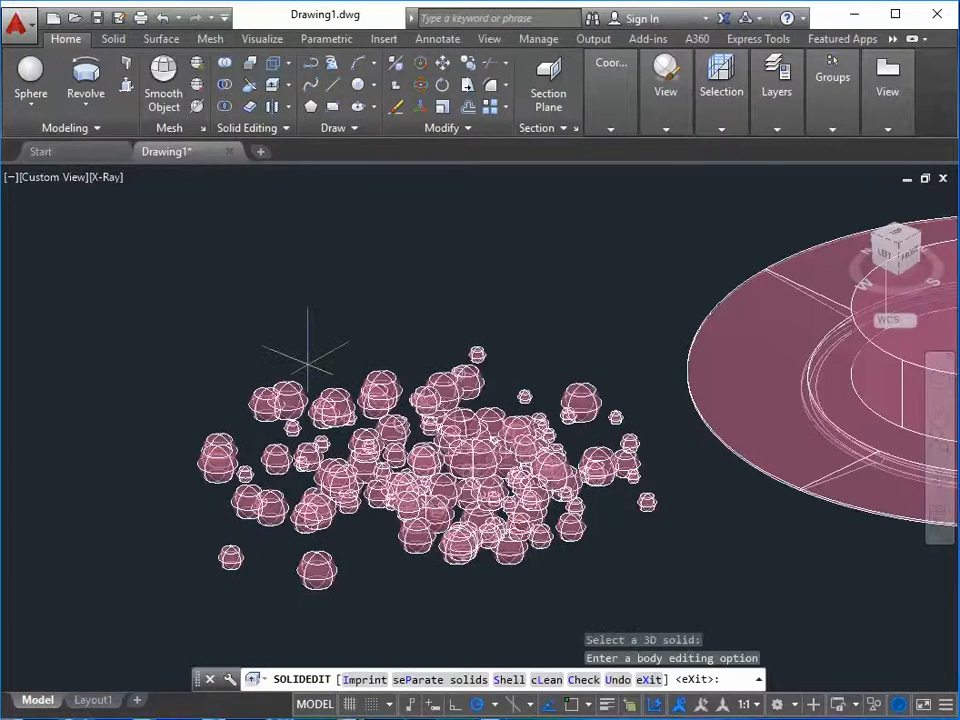
pyautogui.press('Escape')
pyautogui.press('Escape')
# - Examine the separated solids by selecting a lone sphere, a sphere within the pile and a cluster of overlapping spheres
pyautogui.click(317, 570)
pyautogui.scroll(4, 320, 568)
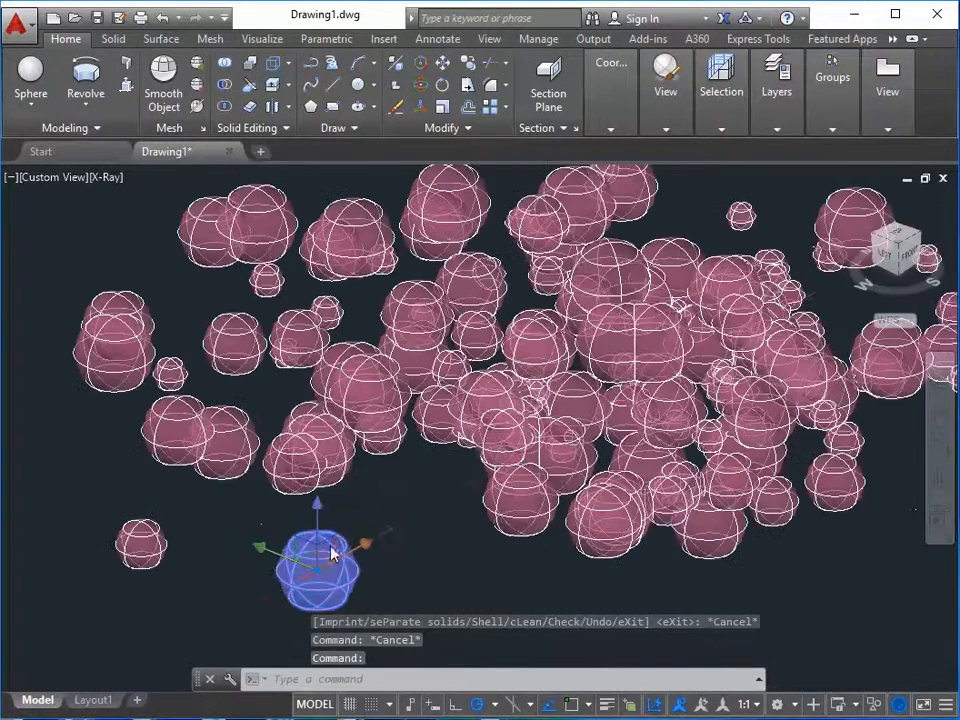
pyautogui.press('Escape')
pyautogui.moveTo(308, 258); pyautogui.dragTo(299, 329, button='middle')
pyautogui.scroll(2, 504, 415)
pyautogui.click(487, 475)
pyautogui.scroll(2, 487, 476)
pyautogui.scroll(2, 488, 516)
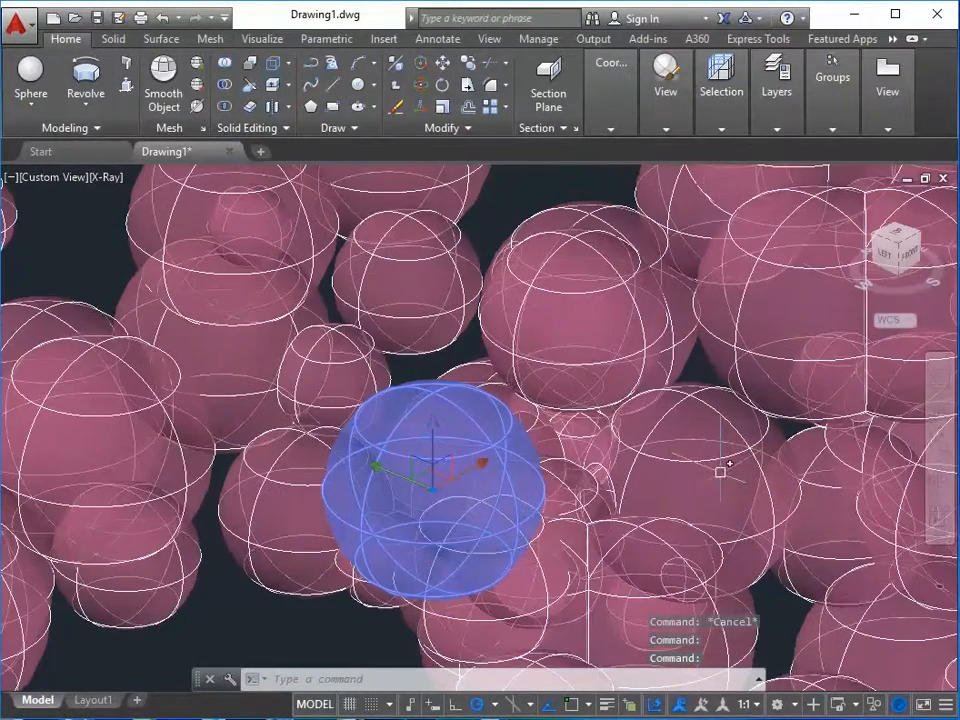
pyautogui.press('Escape')
pyautogui.click(696, 463)
pyautogui.moveTo(745, 473); pyautogui.dragTo(634, 361, button='middle')
pyautogui.scroll(-6, 633, 361)
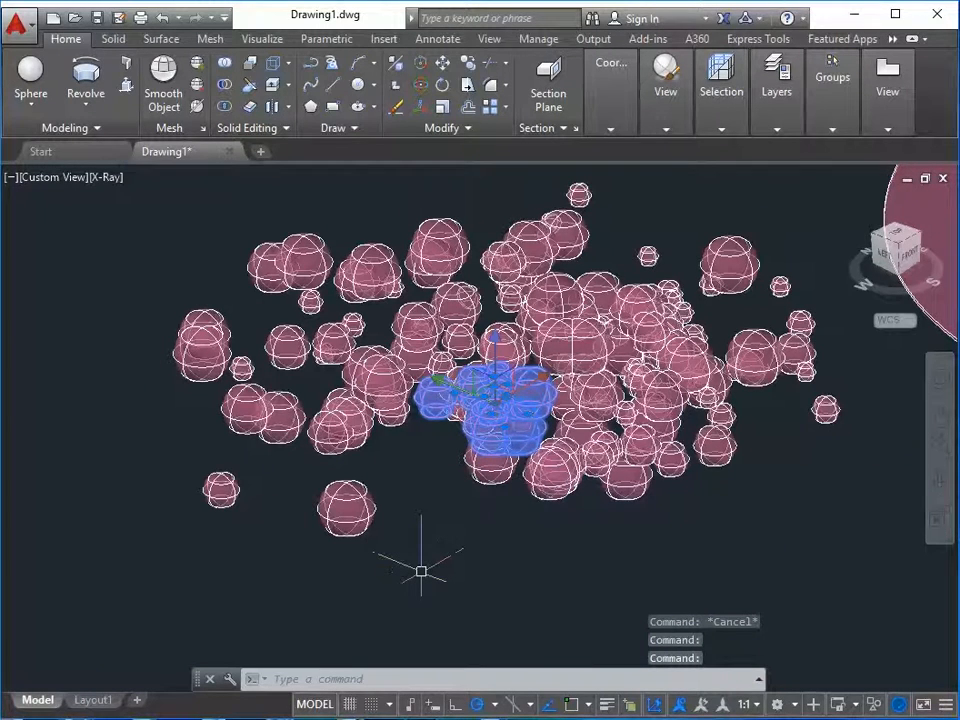
pyautogui.press('Escape')
pyautogui.press('Escape')
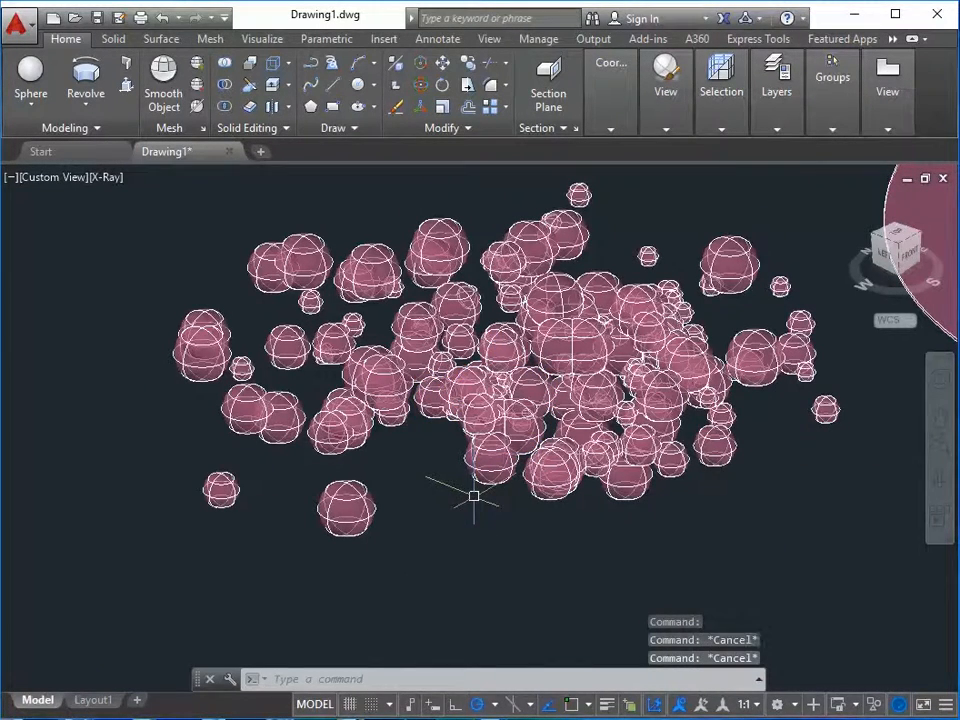
# - Union all the separated spheres of the pile into a single solid again and check it by selecting it
pyautogui.moveTo(474, 497)
pyautogui.mouseDown(button='middle')
pyautogui.moveTo(469, 523)
pyautogui.moveTo(462, 511)
pyautogui.mouseUp(button='middle')
pyautogui.scroll(-4, 477, 490)
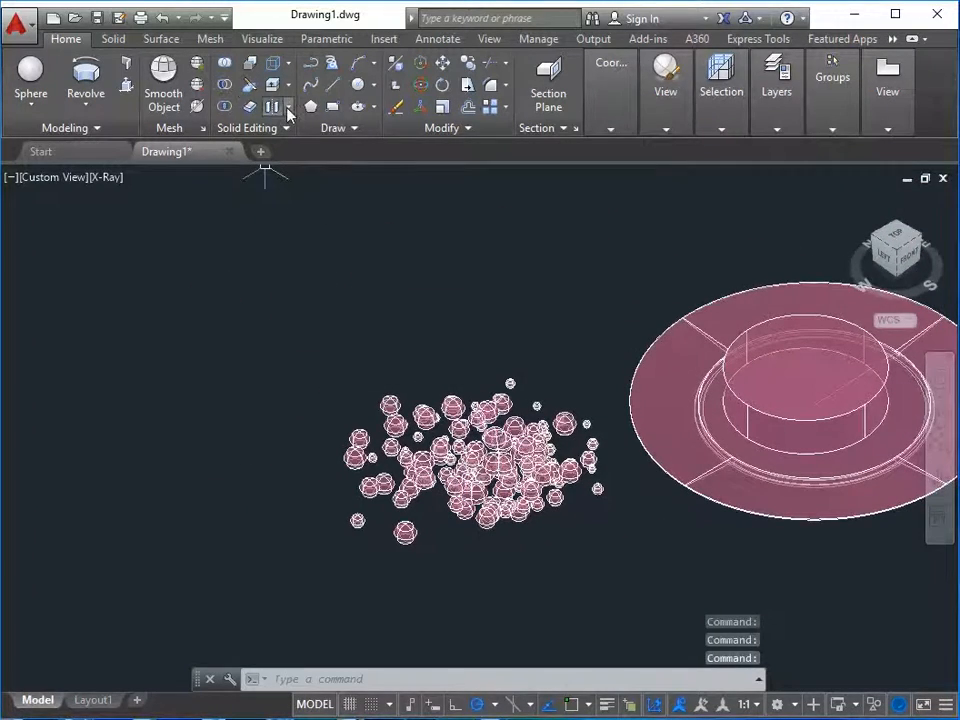
pyautogui.click(226, 64)
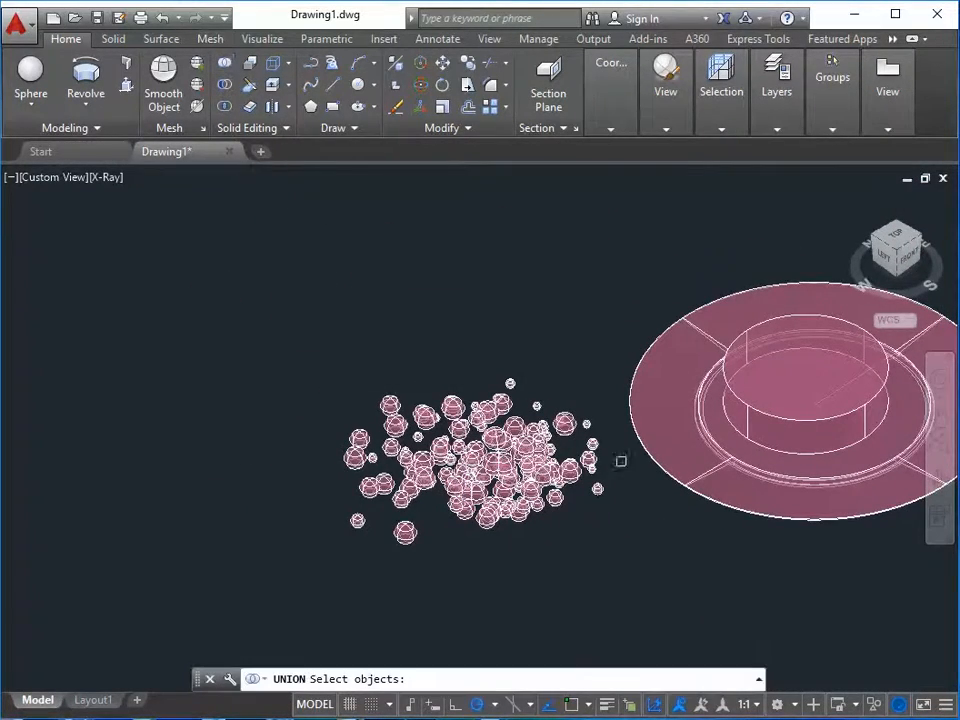
pyautogui.click(619, 572)
pyautogui.click(197, 272)
pyautogui.press('Return')
pyautogui.click(497, 431)
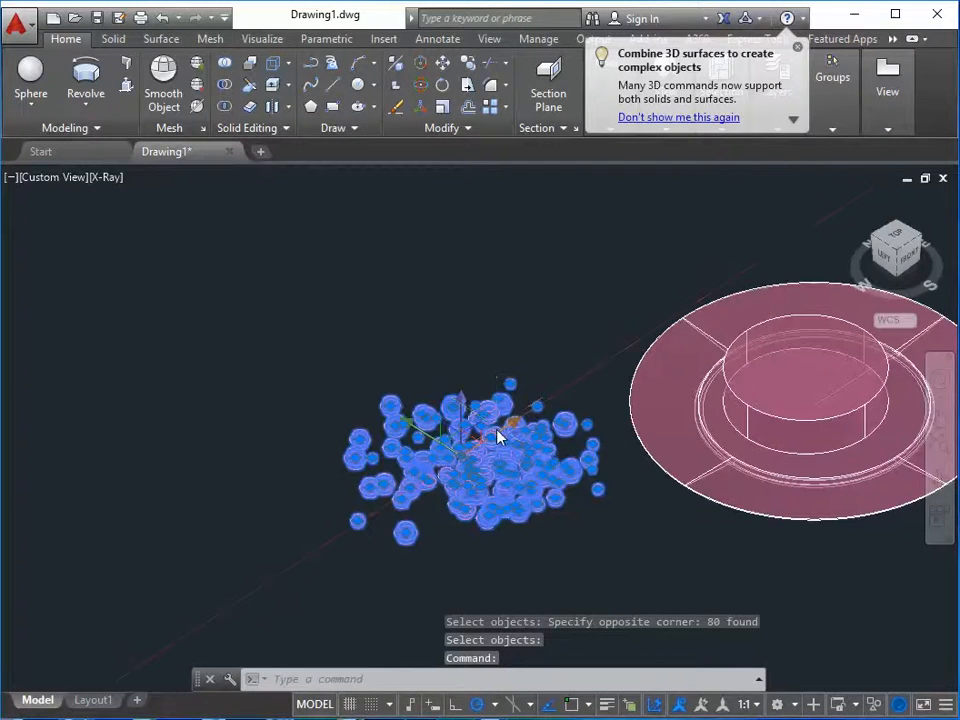
pyautogui.moveTo(497, 431); pyautogui.dragTo(300, 421, button='middle')
pyautogui.press('Escape')
pyautogui.press('Escape')
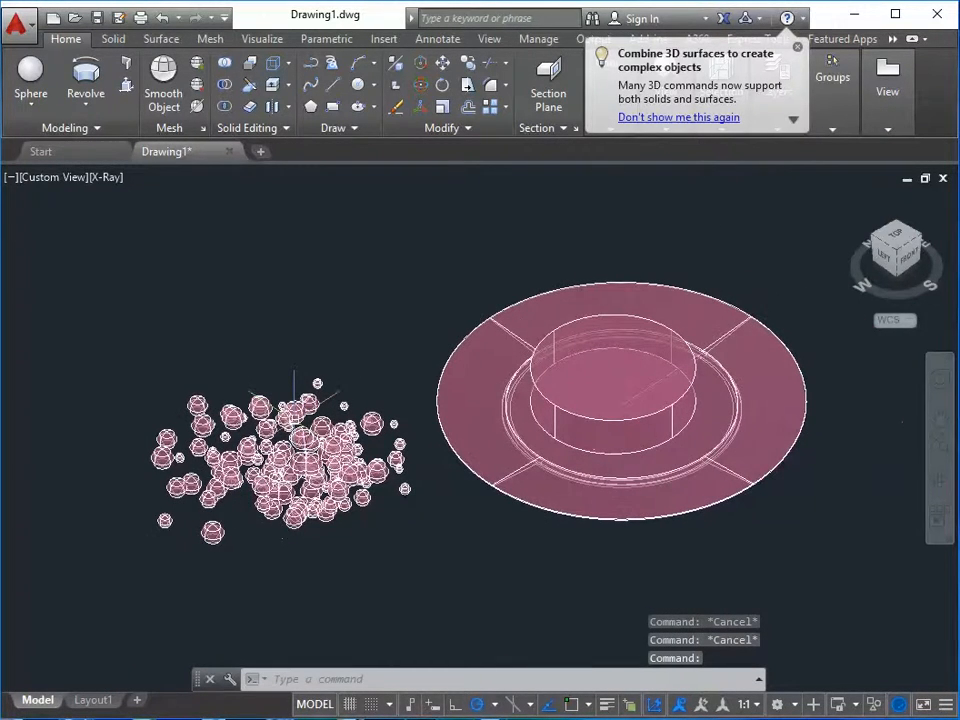
pyautogui.click(887, 80)
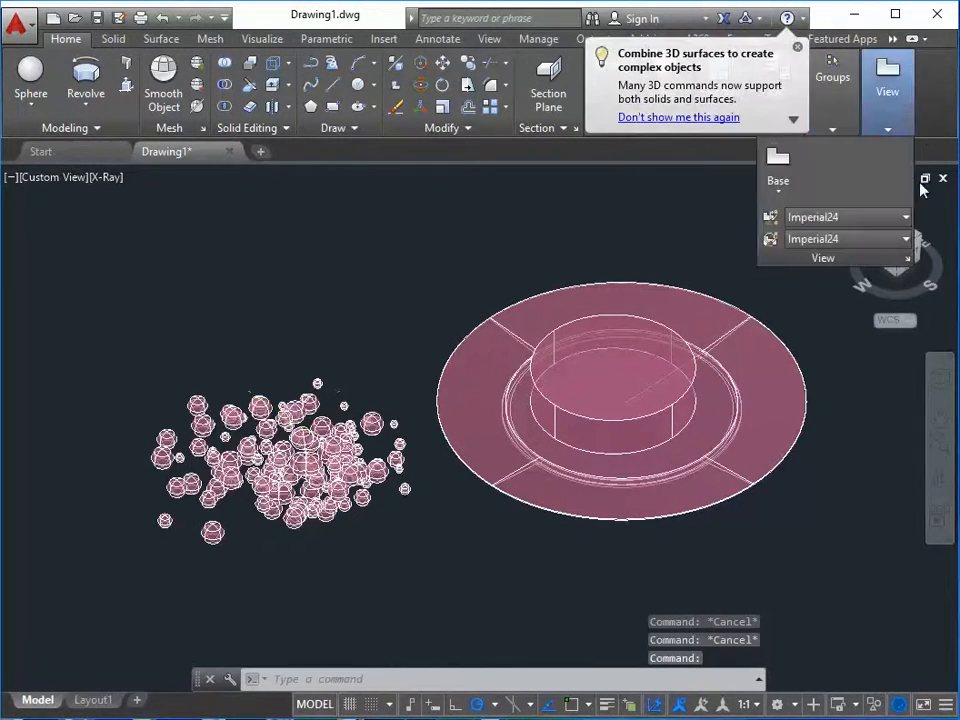
pyautogui.click(546, 240)
pyautogui.press('Escape')
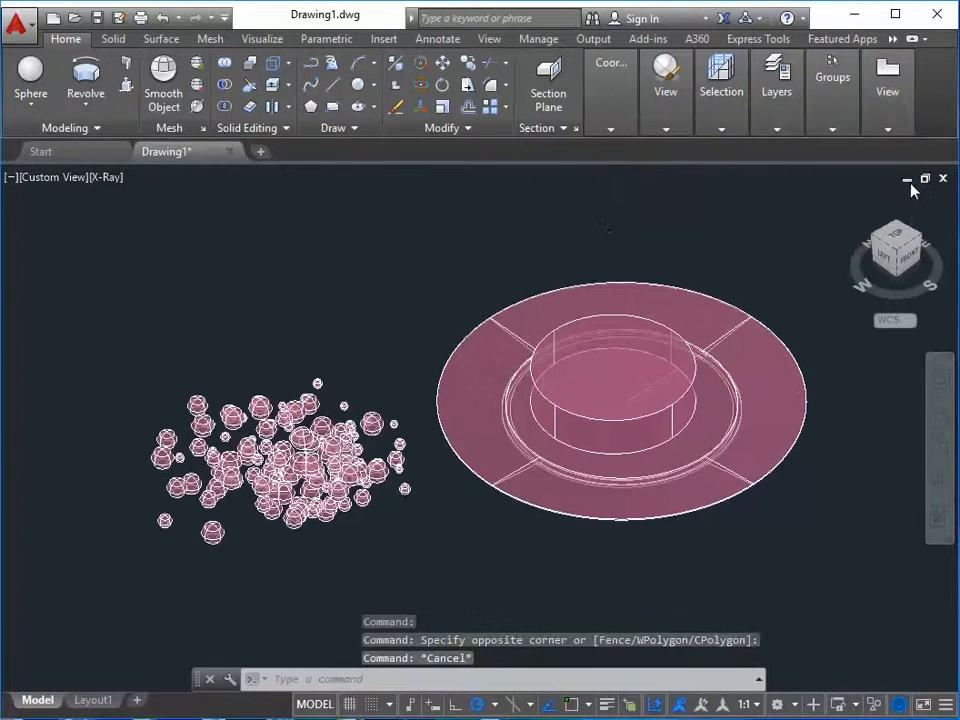
# - Move the merged sphere pile in the top view so that it is centred over the cylinder on the plate
pyautogui.moveTo(888, 246); pyautogui.dragTo(897, 240)
pyautogui.click(897, 240)
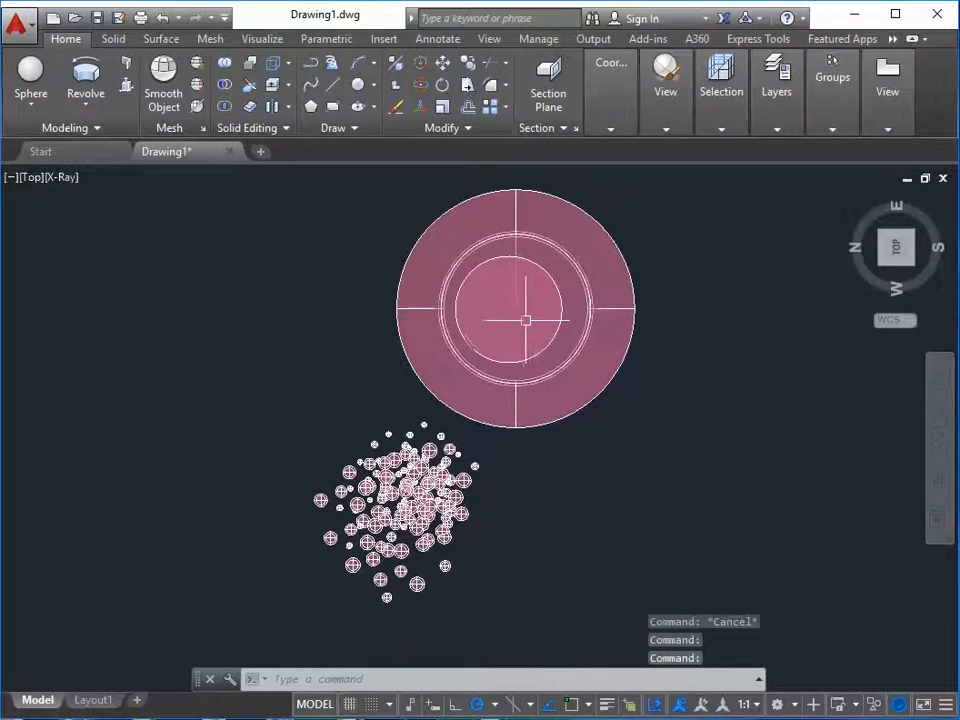
pyautogui.write('m')
pyautogui.press('Return')
pyautogui.click(446, 484)
pyautogui.press('Return')
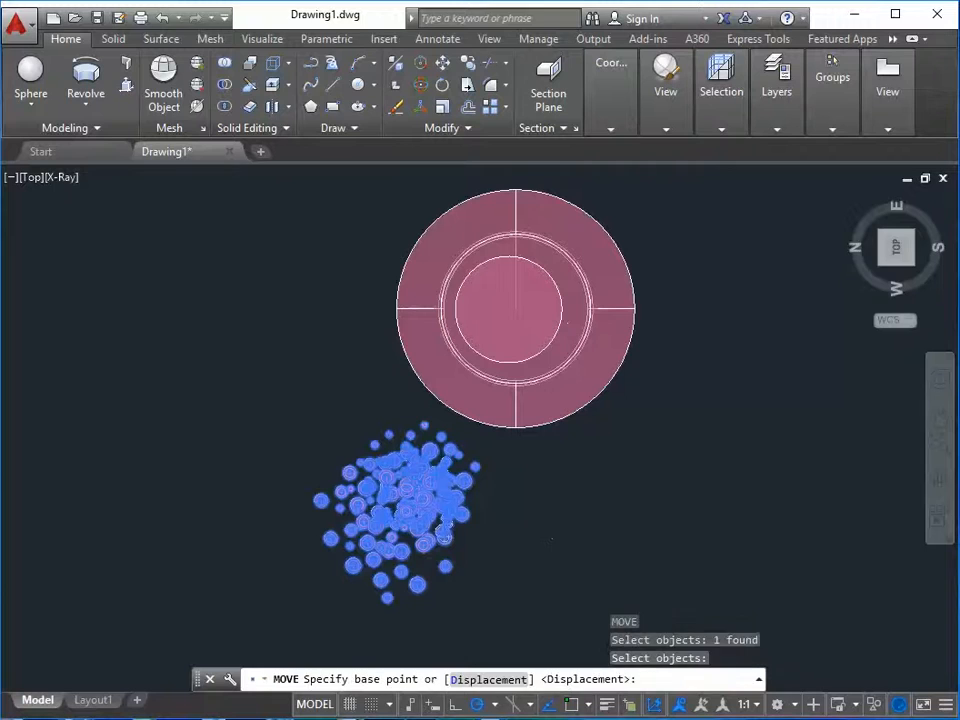
pyautogui.click(590, 585)
pyautogui.click(696, 398)
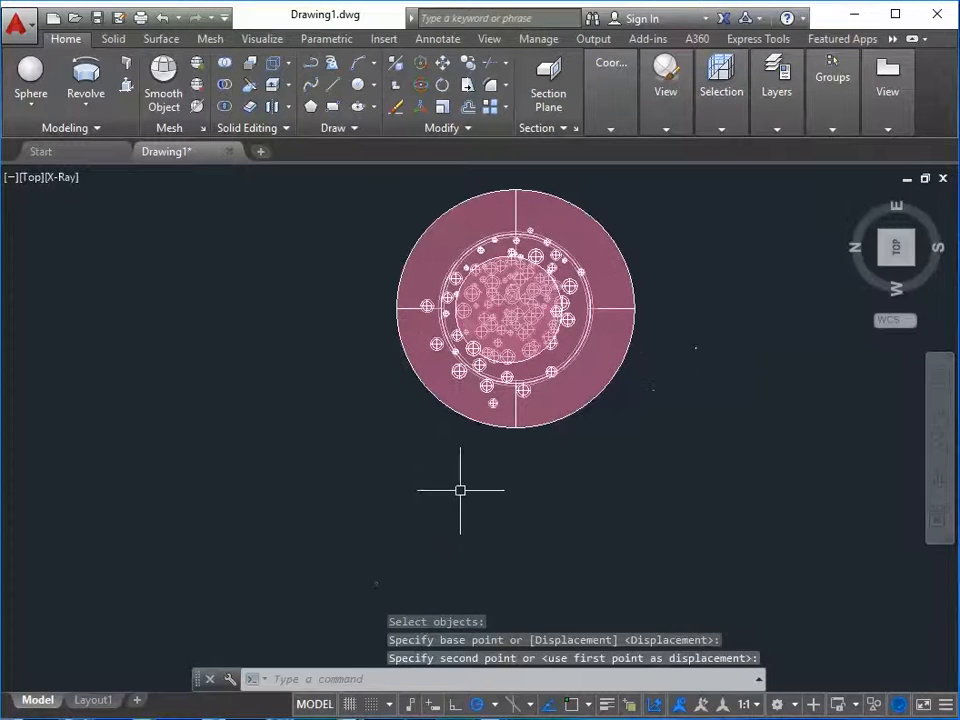
pyautogui.press('Escape')
pyautogui.press('Escape')
# - Move the merged sphere pile about 5/8" upward along the +Z axis in a near-front view
pyautogui.keyDown('shift'); pyautogui.moveTo(406, 484); pyautogui.dragTo(435, 500, button='middle'); pyautogui.keyUp('shift')
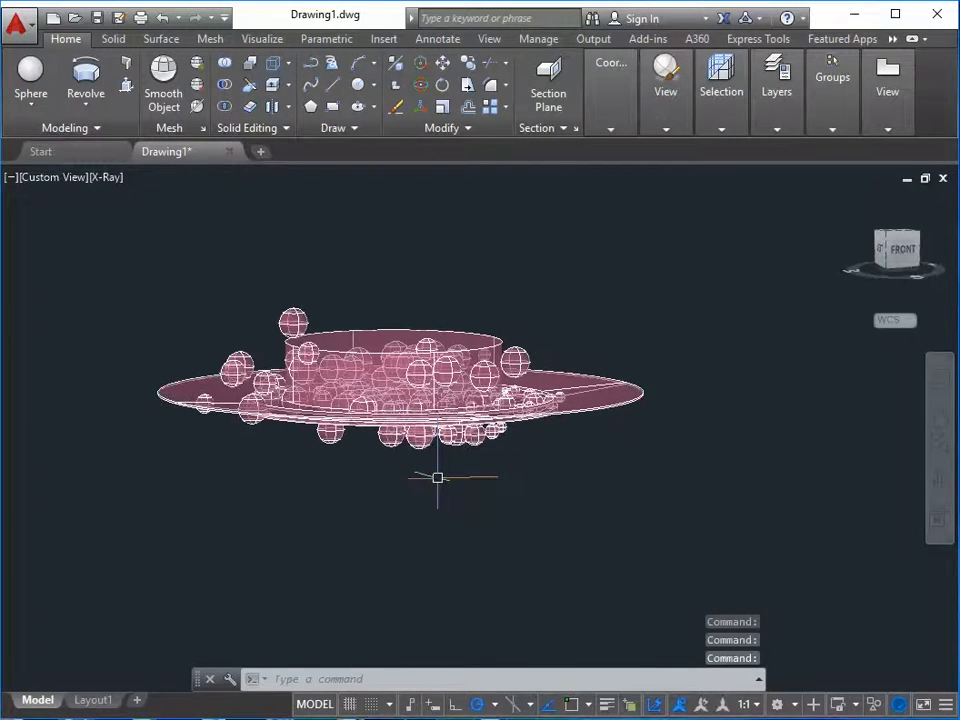
pyautogui.write('m')
pyautogui.press('Return')
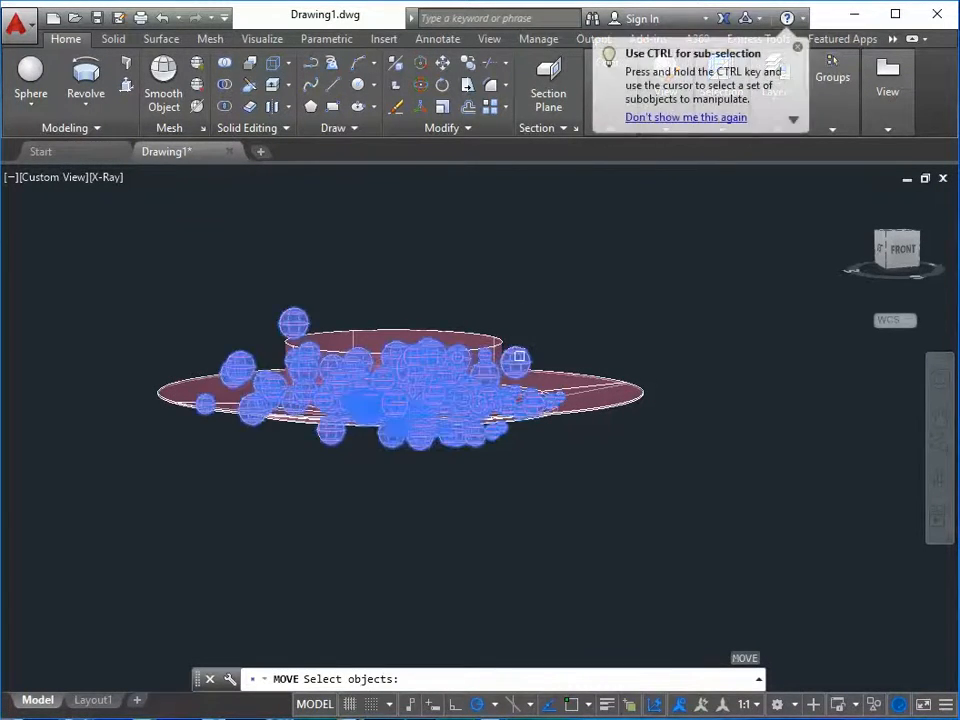
pyautogui.click(519, 356)
pyautogui.press('Return')
pyautogui.click(591, 309)
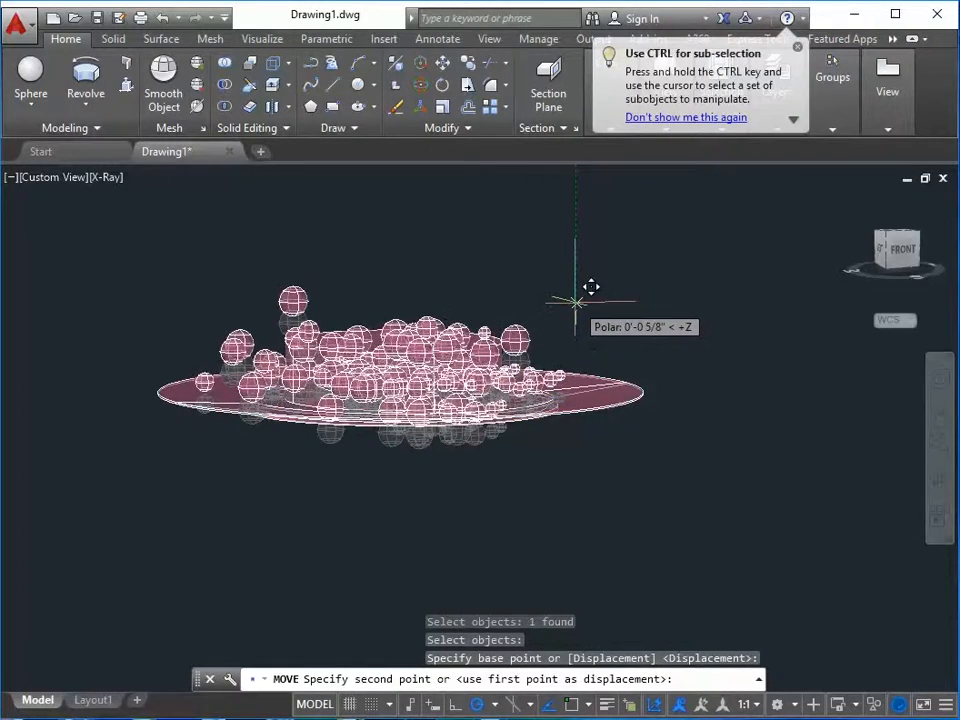
pyautogui.click(575, 301)
pyautogui.press('Escape')
pyautogui.press('Escape')
# - Examine from several angles how the raised sphere pile sits in and around the cylinder
pyautogui.keyDown('shift'); pyautogui.moveTo(566, 410); pyautogui.dragTo(400, 520, button='middle'); pyautogui.keyUp('shift')
pyautogui.moveTo(618, 321); pyautogui.dragTo(459, 361, button='middle')
pyautogui.scroll(2, 459, 360)
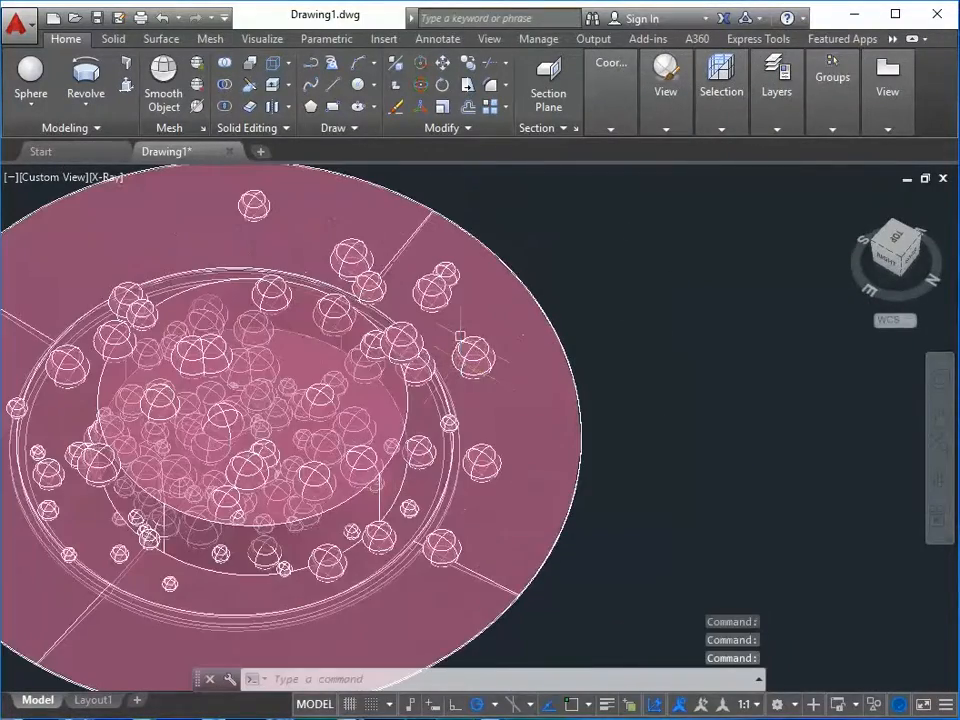
pyautogui.keyDown('shift'); pyautogui.moveTo(463, 463); pyautogui.dragTo(388, 366, button='middle'); pyautogui.keyUp('shift')
pyautogui.scroll(3, 291, 394)
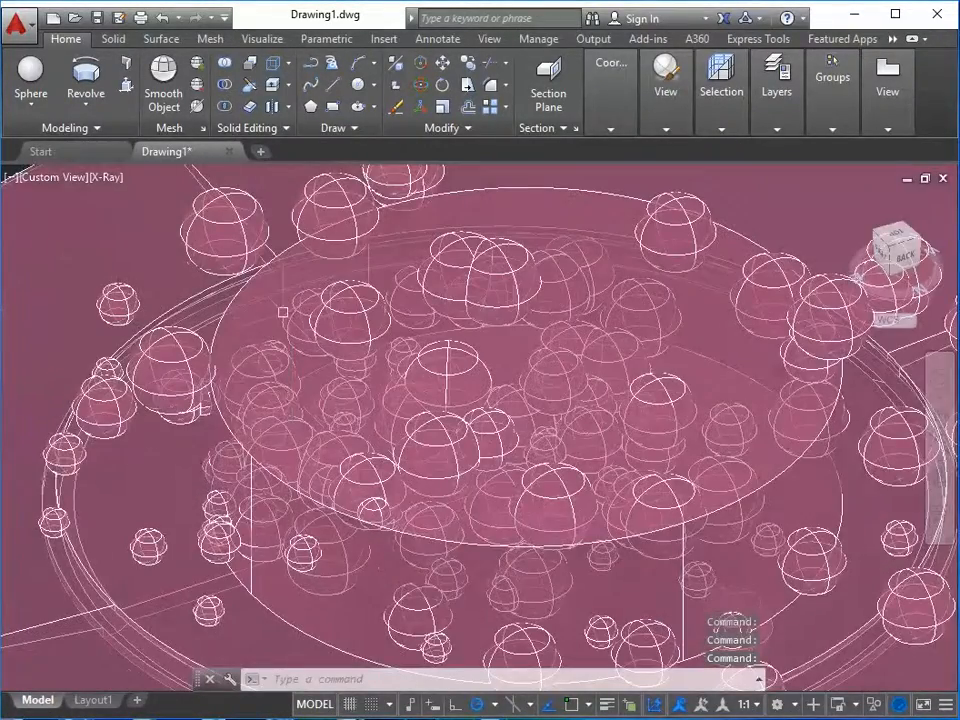
pyautogui.keyDown('shift'); pyautogui.moveTo(249, 460); pyautogui.dragTo(358, 265, button='middle'); pyautogui.keyUp('shift')
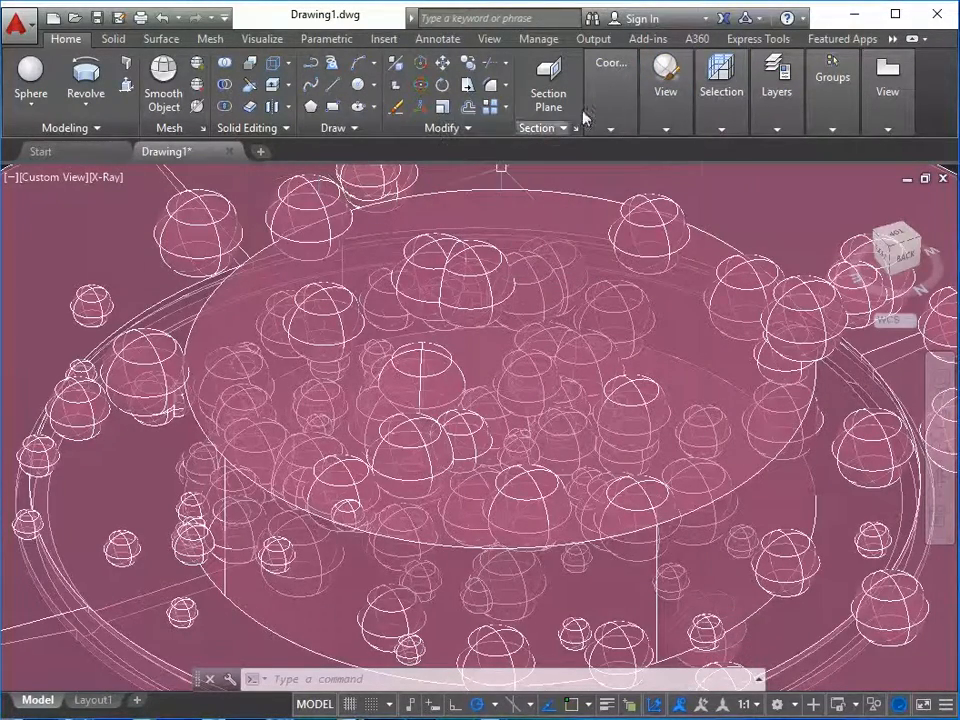
pyautogui.click(115, 40)
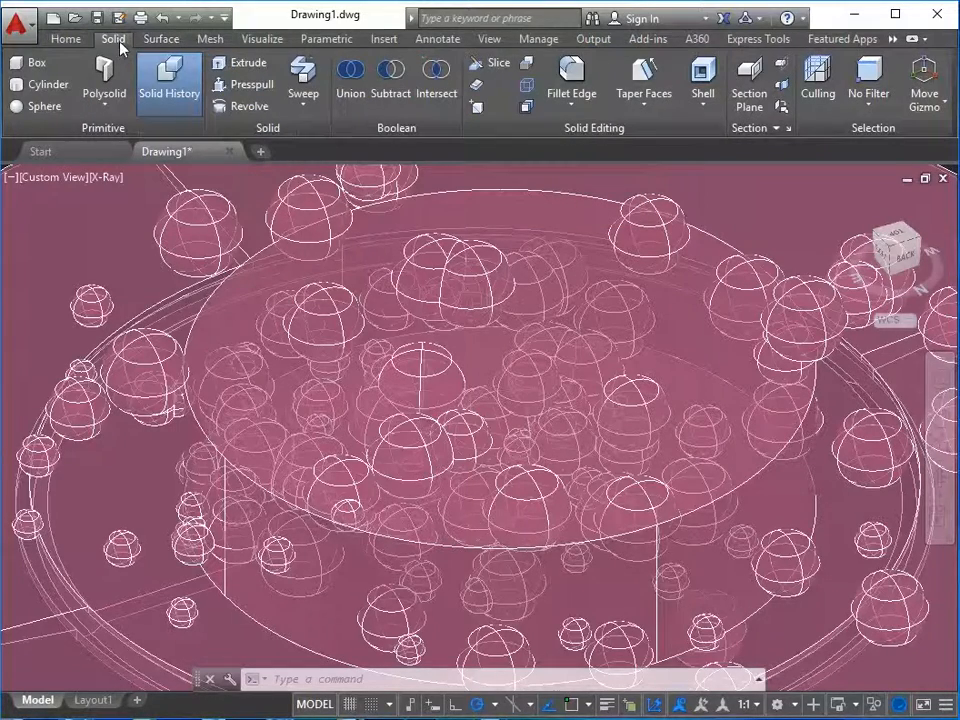
pyautogui.click(572, 78)
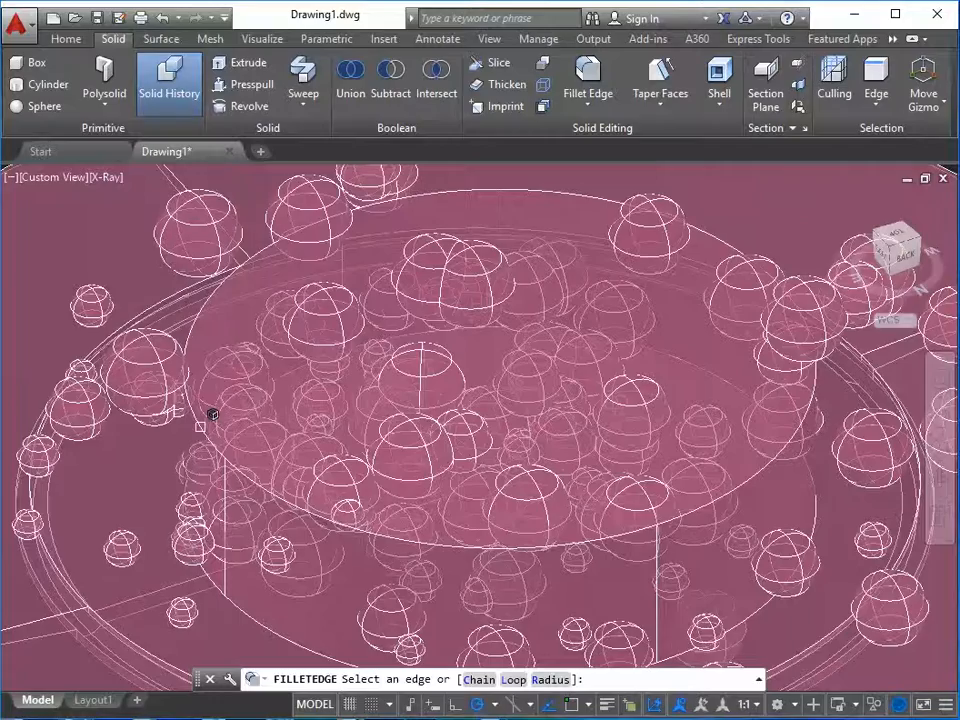
pyautogui.scroll(5, 210, 414)
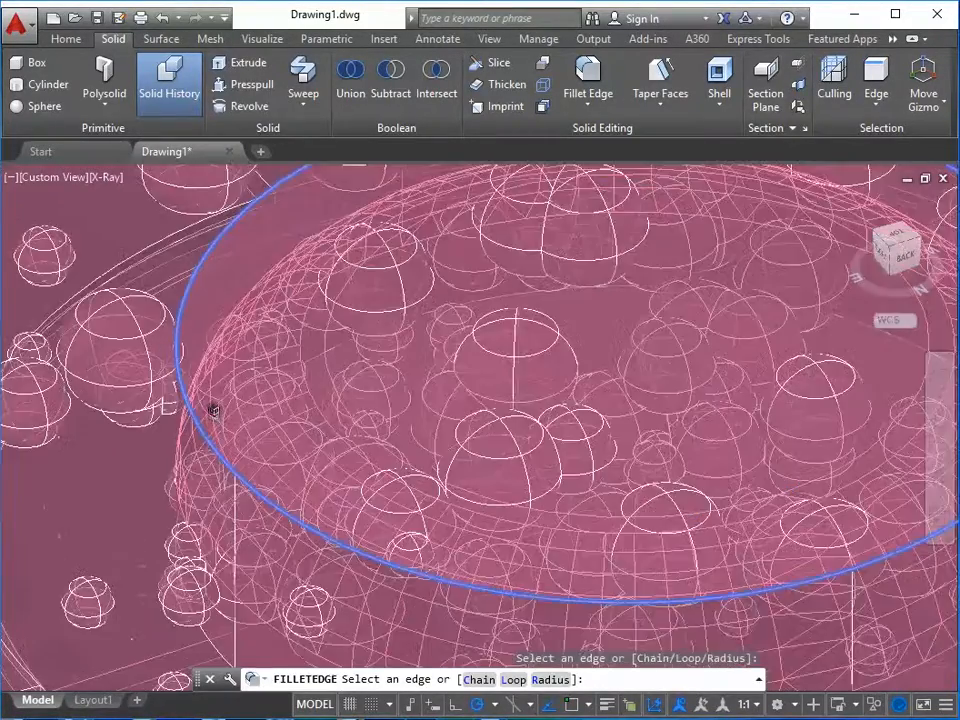
pyautogui.scroll(-6, 285, 440)
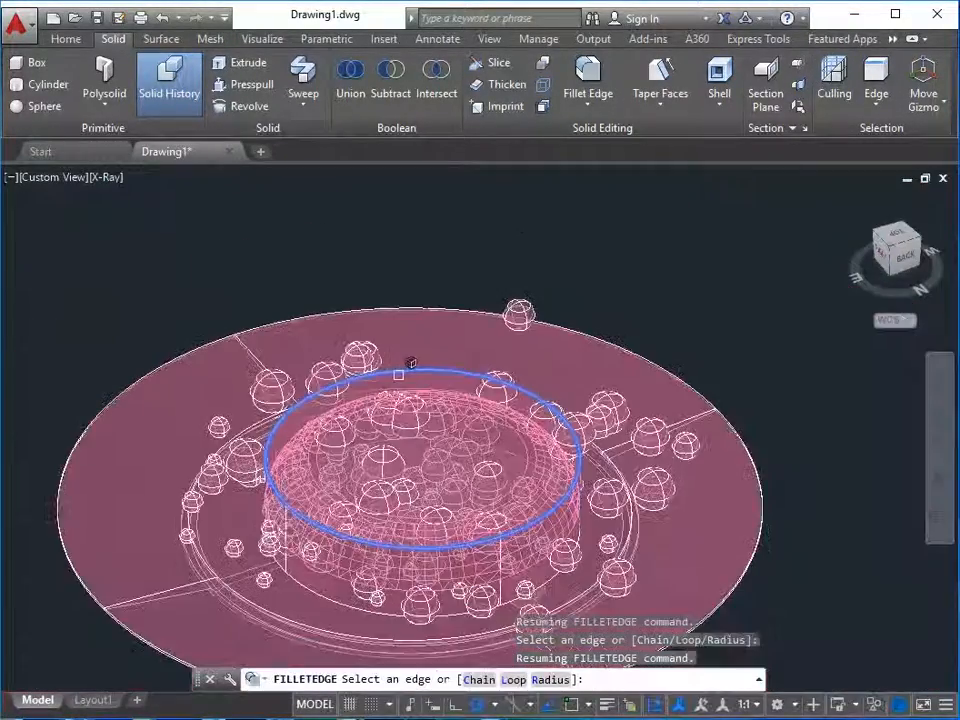
pyautogui.scroll(4, 407, 364)
pyautogui.moveTo(411, 360); pyautogui.dragTo(500, 343, button='middle')
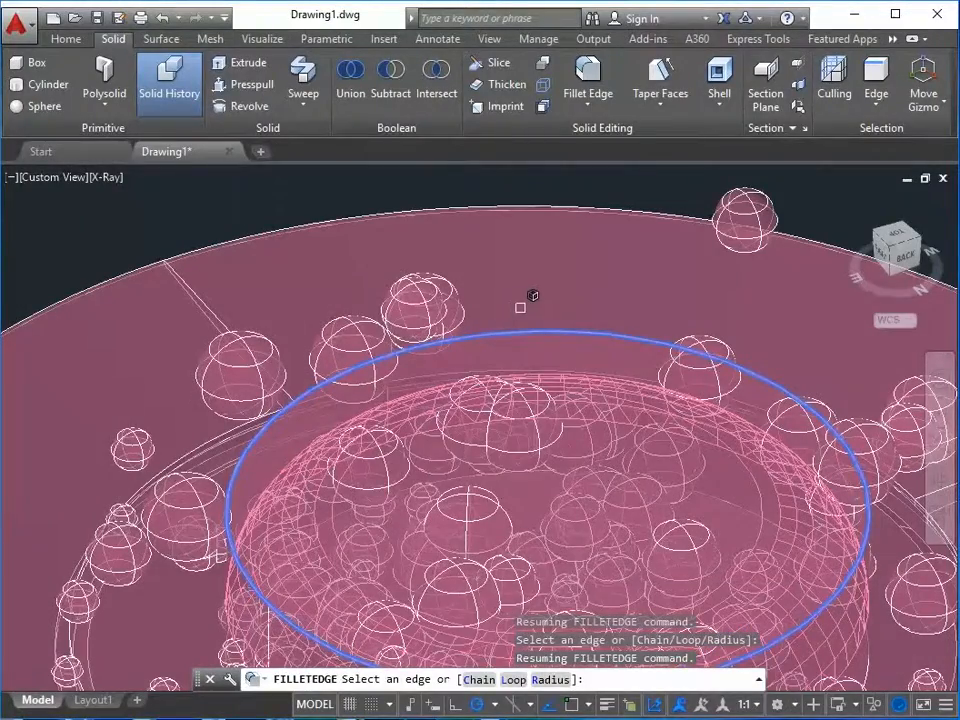
pyautogui.click(520, 307)
pyautogui.moveTo(387, 355); pyautogui.dragTo(385, 240, button='middle')
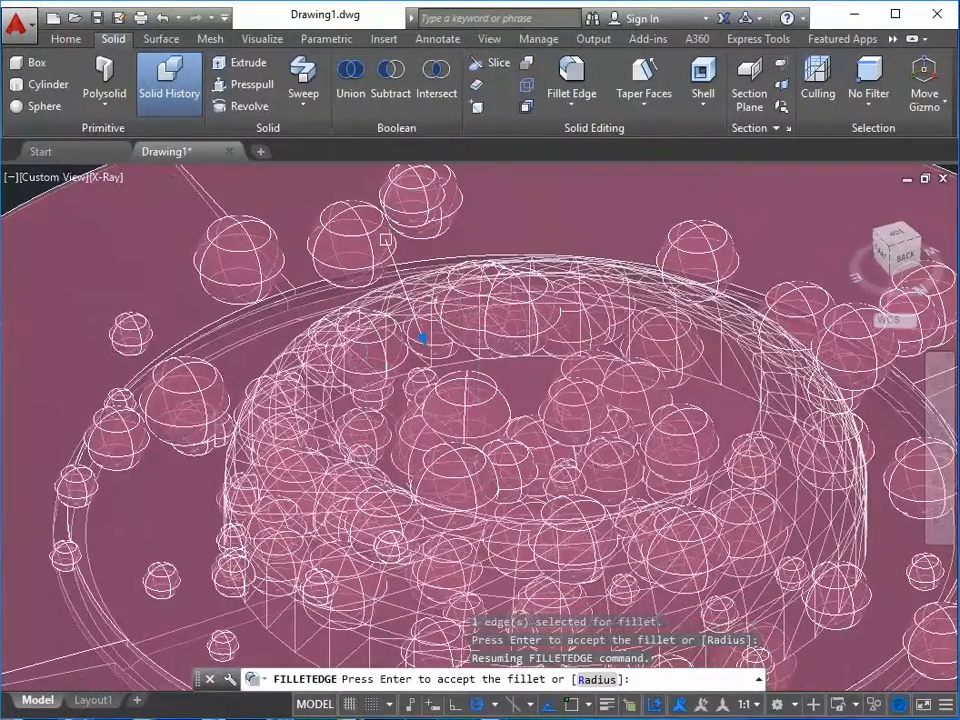
pyautogui.scroll(4, 386, 240)
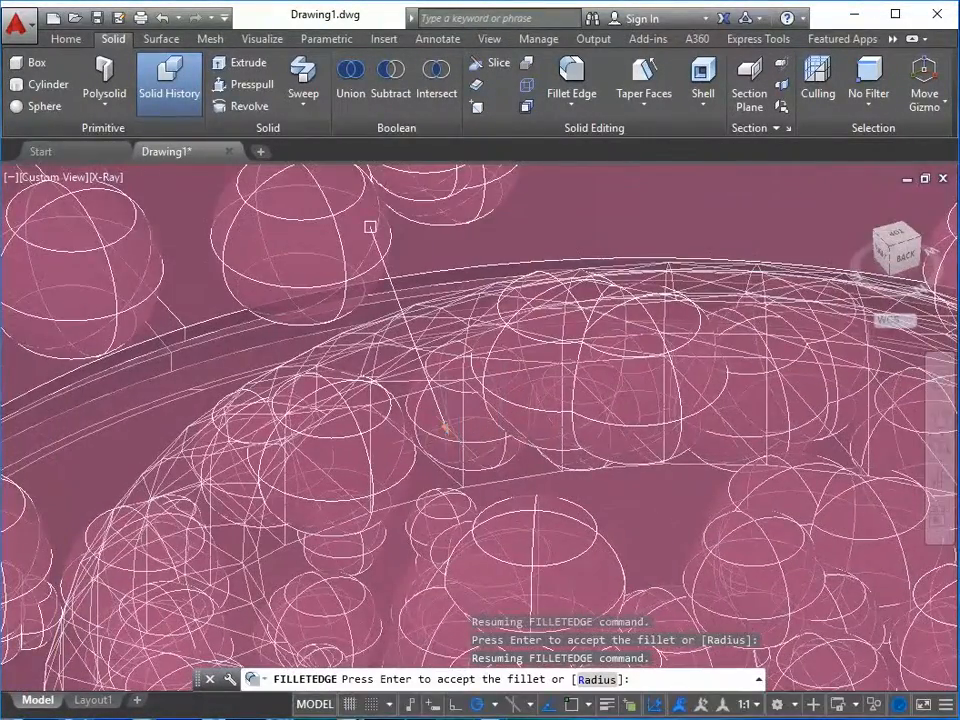
pyautogui.click(446, 428)
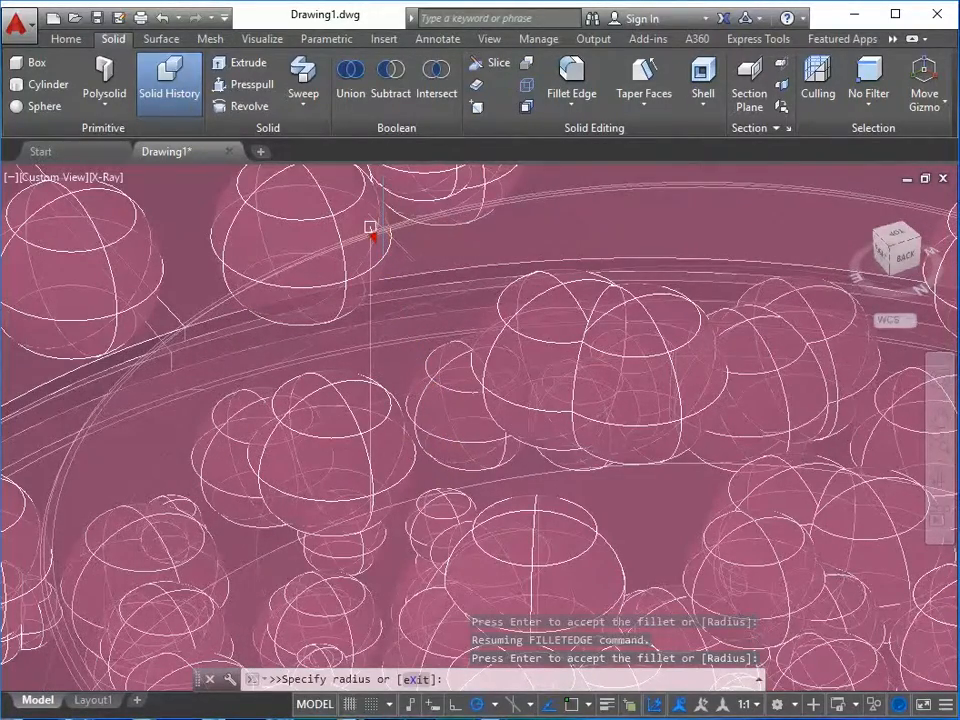
pyautogui.click(371, 231)
pyautogui.scroll(2, 372, 232)
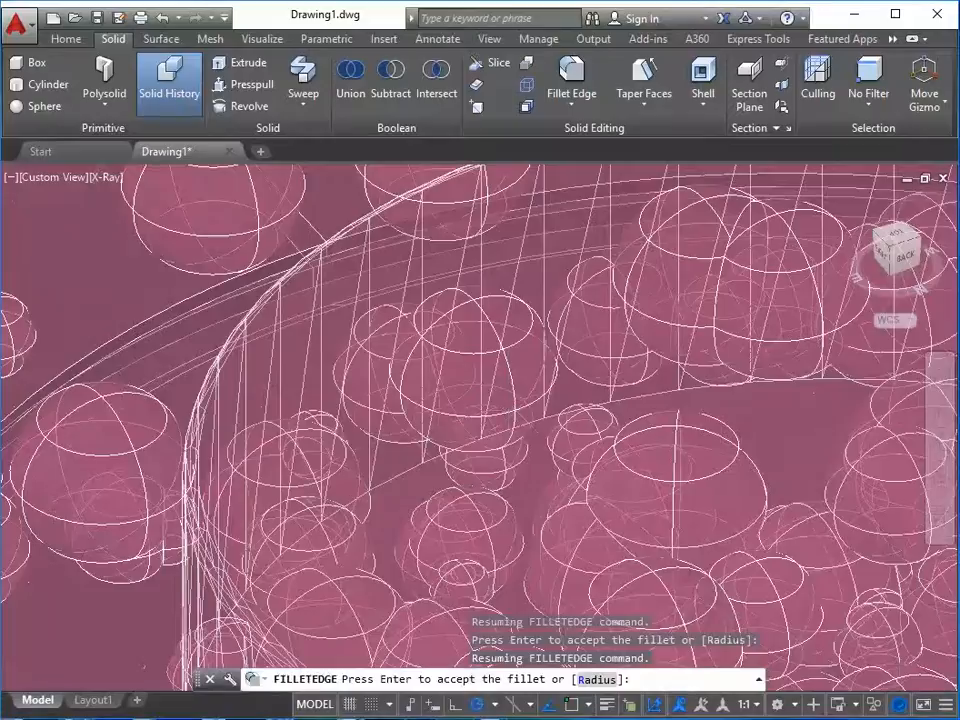
pyautogui.keyDown('shift'); pyautogui.moveTo(333, 470); pyautogui.dragTo(416, 422, button='middle'); pyautogui.keyUp('shift')
pyautogui.scroll(-3, 333, 488)
pyautogui.moveTo(311, 512); pyautogui.dragTo(334, 461, button='middle')
pyautogui.scroll(-3, 334, 461)
pyautogui.moveTo(223, 514); pyautogui.dragTo(229, 476, button='middle')
pyautogui.scroll(2, 229, 476)
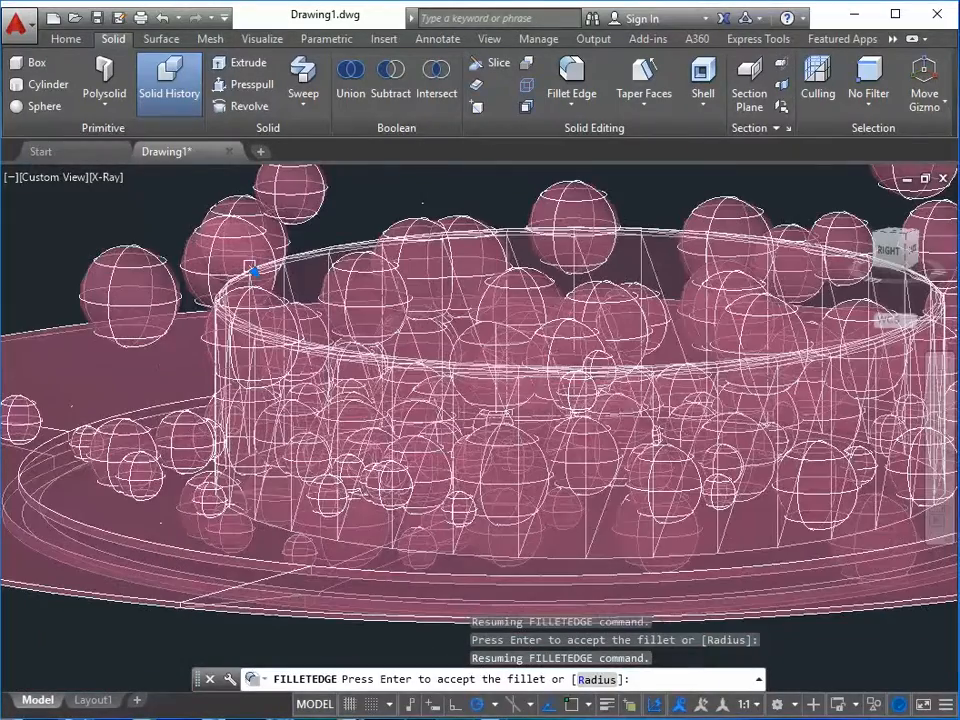
# - Fillet the cylinder's top edge with the Fillet Edge command, picking a small radius in the model
pyautogui.click(577, 88)
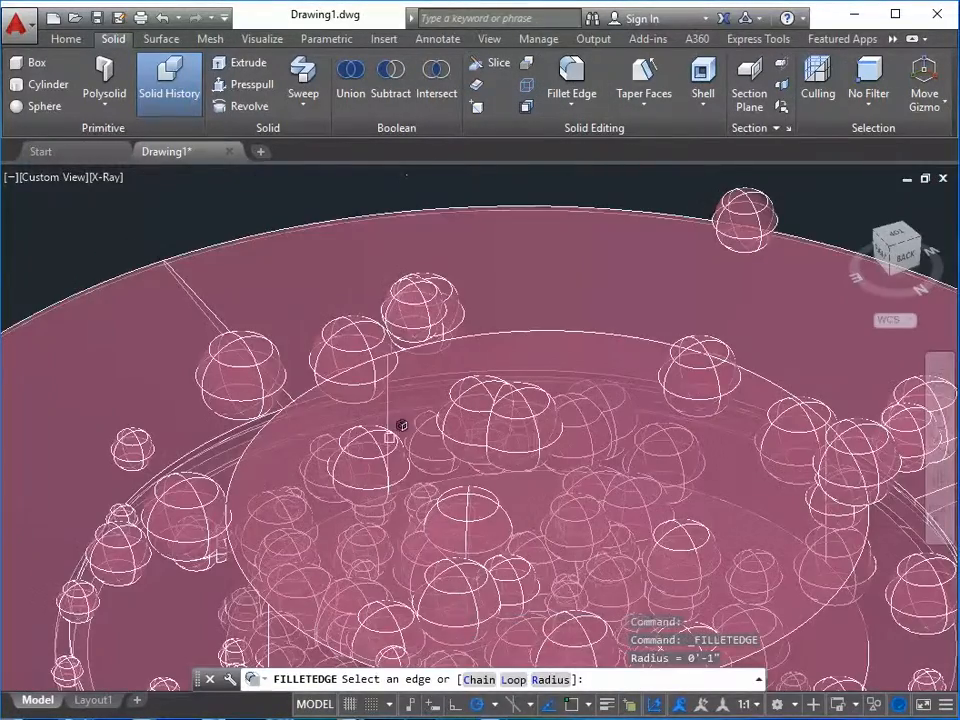
pyautogui.moveTo(256, 666); pyautogui.dragTo(304, 520, button='middle')
pyautogui.scroll(2, 307, 533)
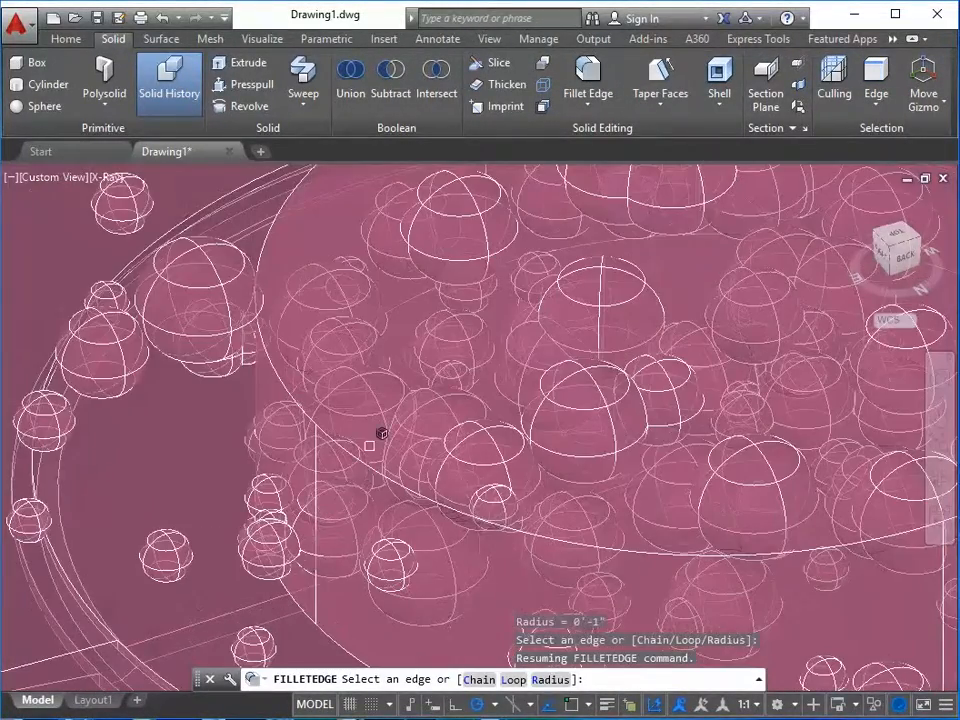
pyautogui.click(346, 447)
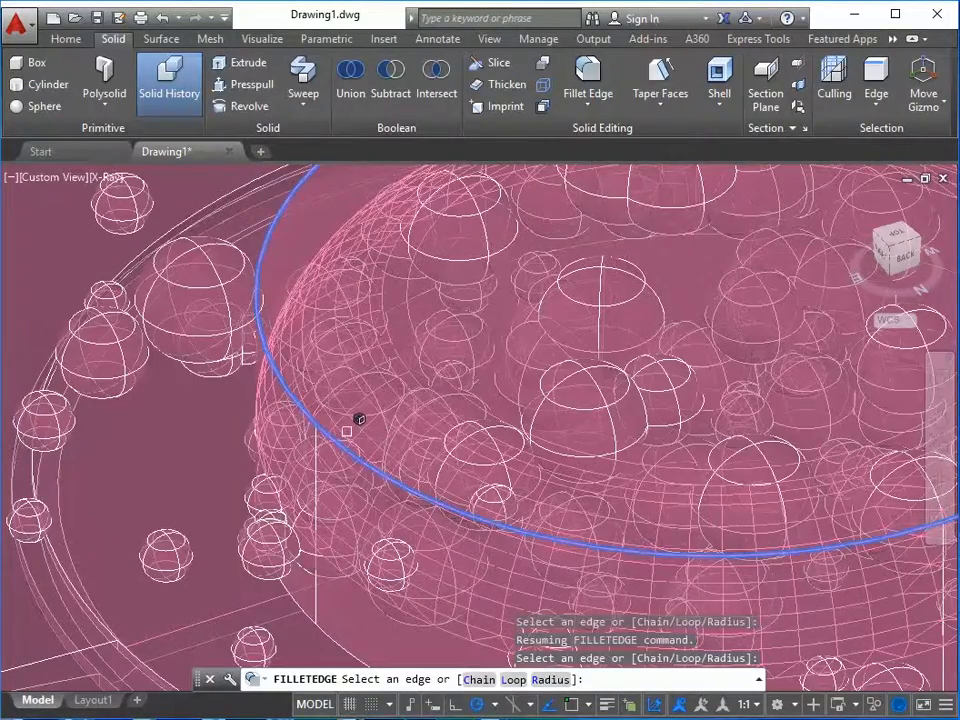
pyautogui.press('Return')
pyautogui.scroll(-5, 421, 340)
pyautogui.moveTo(421, 340); pyautogui.dragTo(396, 402, button='middle')
pyautogui.scroll(2, 440, 318)
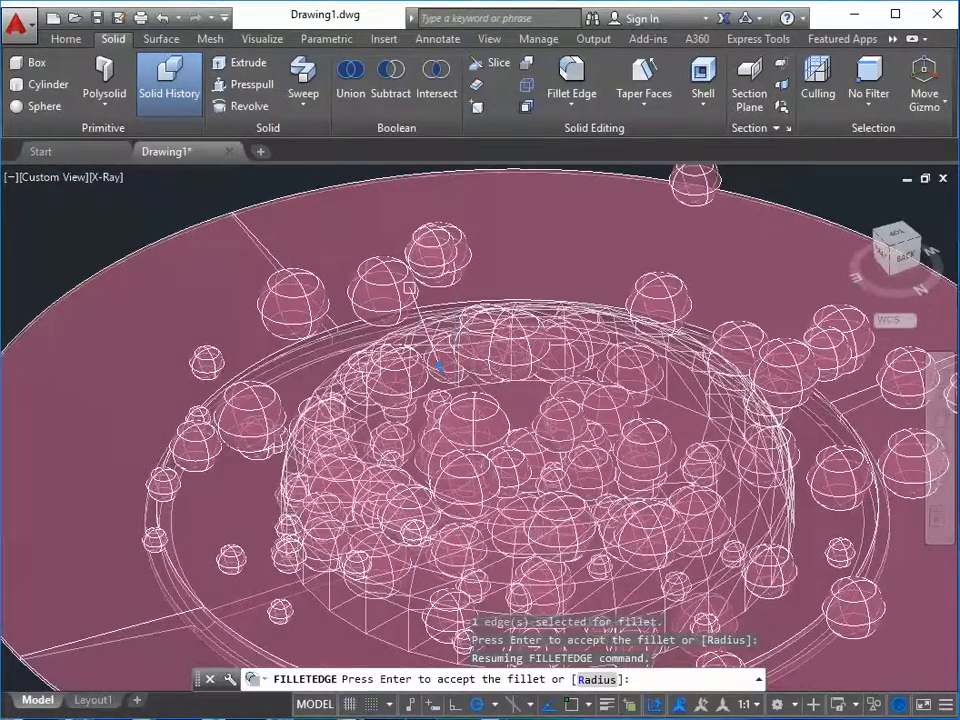
pyautogui.write('r')
pyautogui.press('Return')
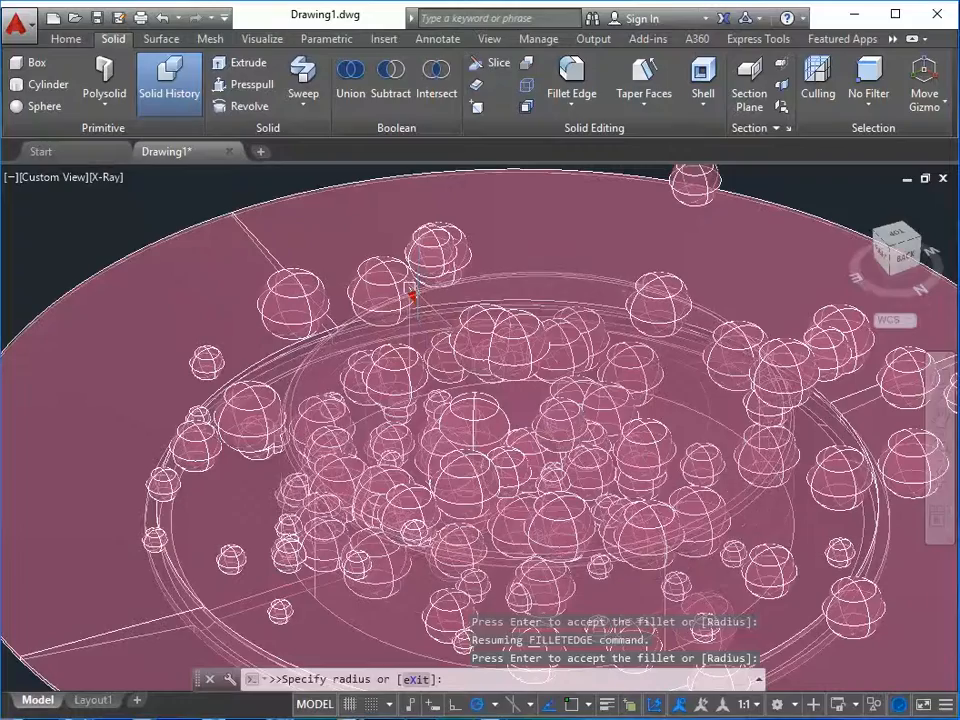
pyautogui.click(412, 296)
pyautogui.press('Return')
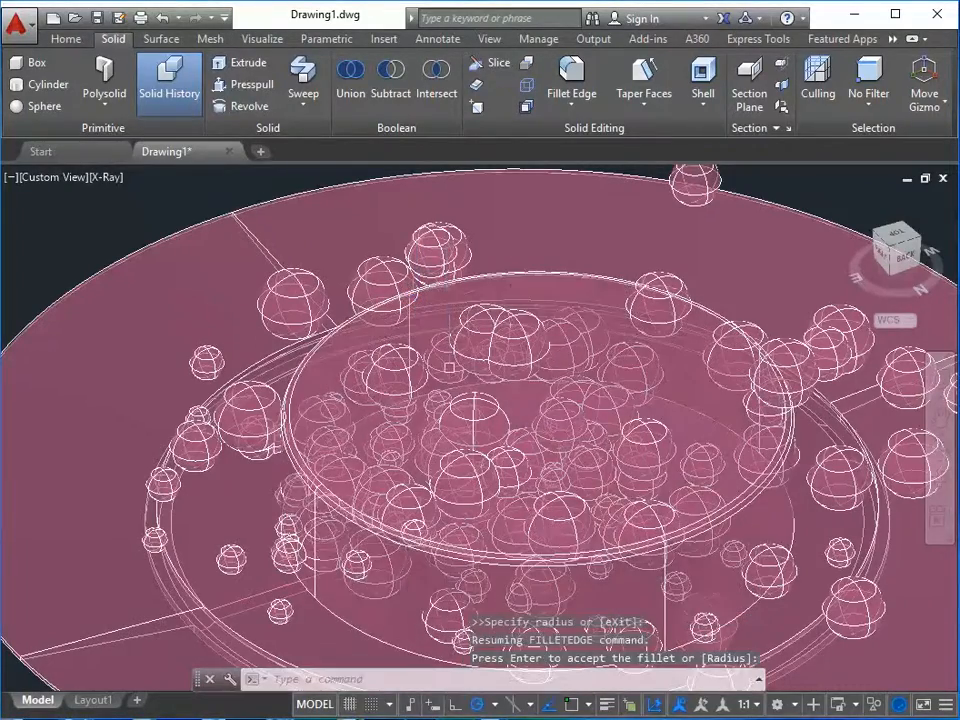
# - Fillet the cylinder's bottom edge with the same small radius as its top edge
pyautogui.moveTo(450, 369); pyautogui.dragTo(480, 317, button='middle')
pyautogui.click(577, 82)
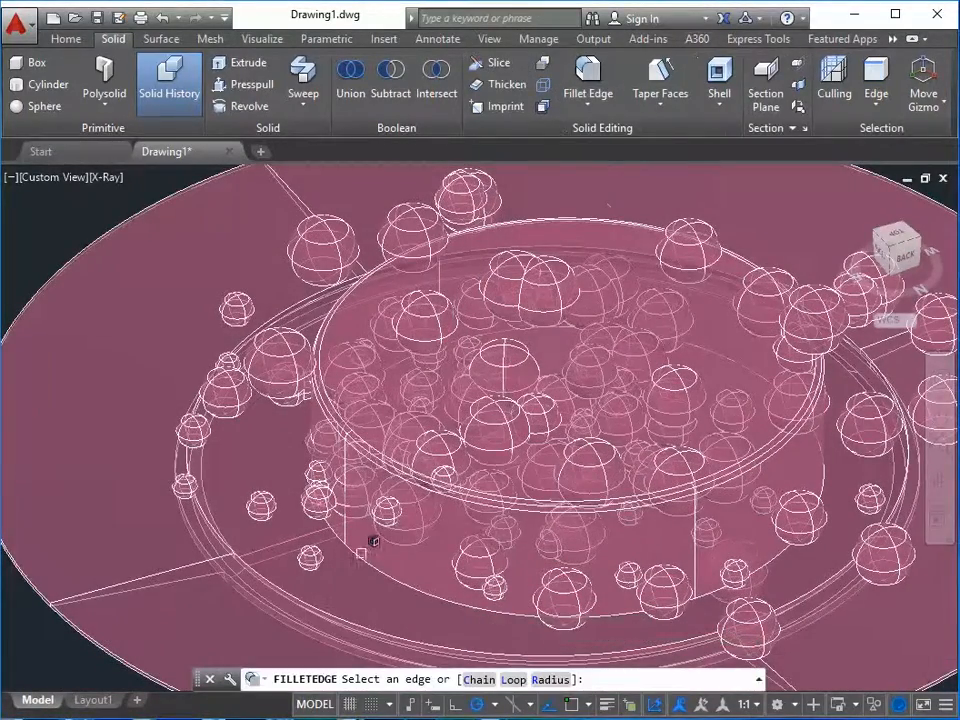
pyautogui.click(359, 559)
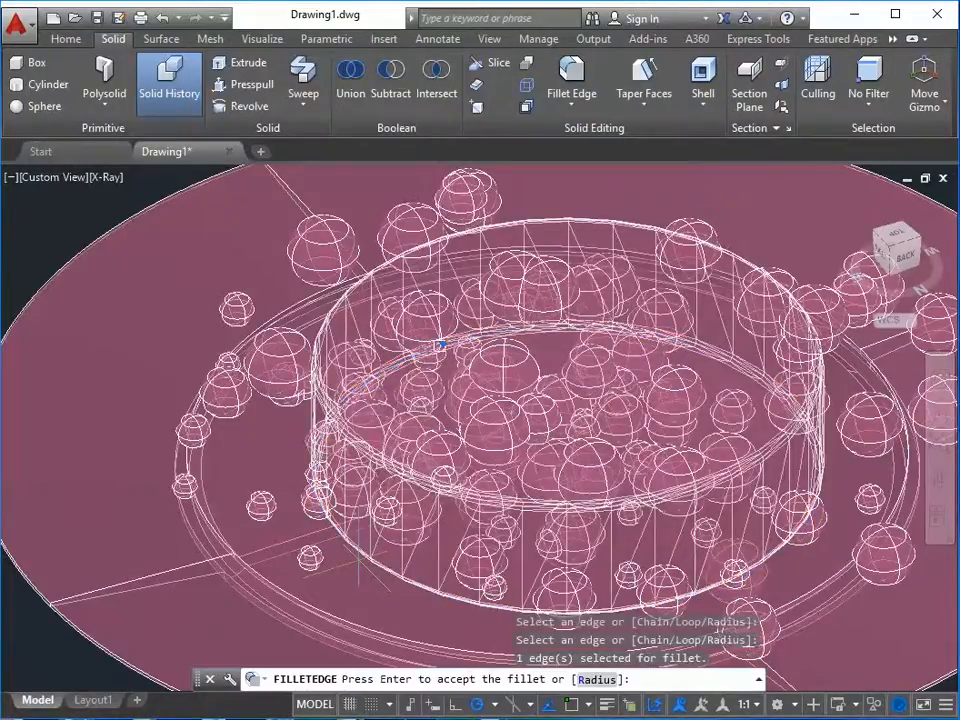
pyautogui.press('Return')
pyautogui.moveTo(377, 557); pyautogui.dragTo(303, 547, button='middle')
pyautogui.scroll(-2, 261, 579)
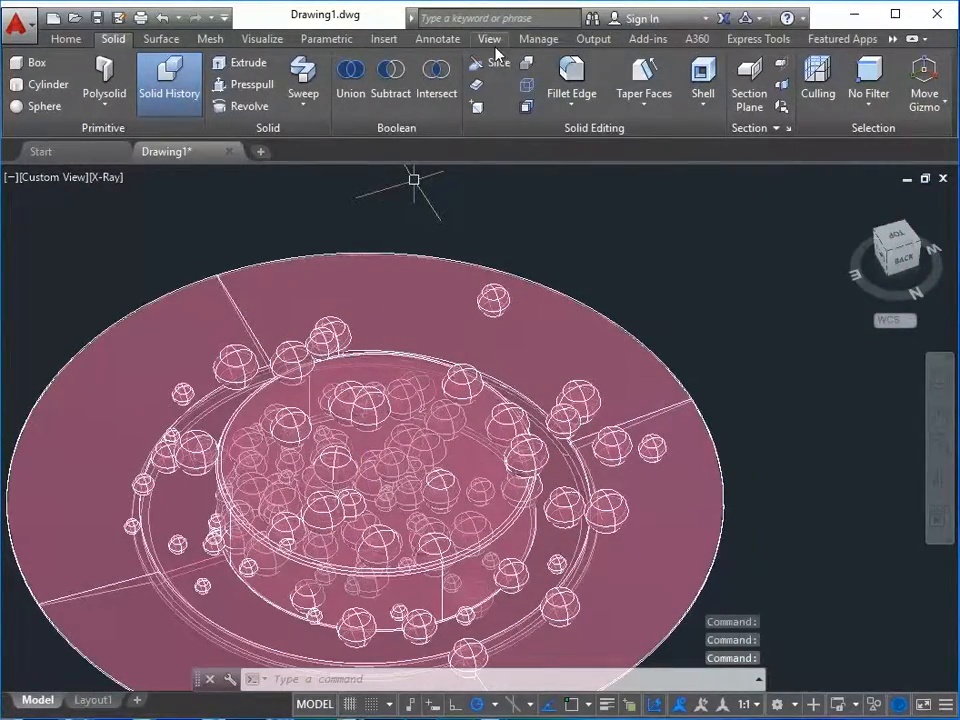
# - Subtract the merged sphere pile from the filleted cylinder
pyautogui.click(388, 95)
pyautogui.click(380, 354)
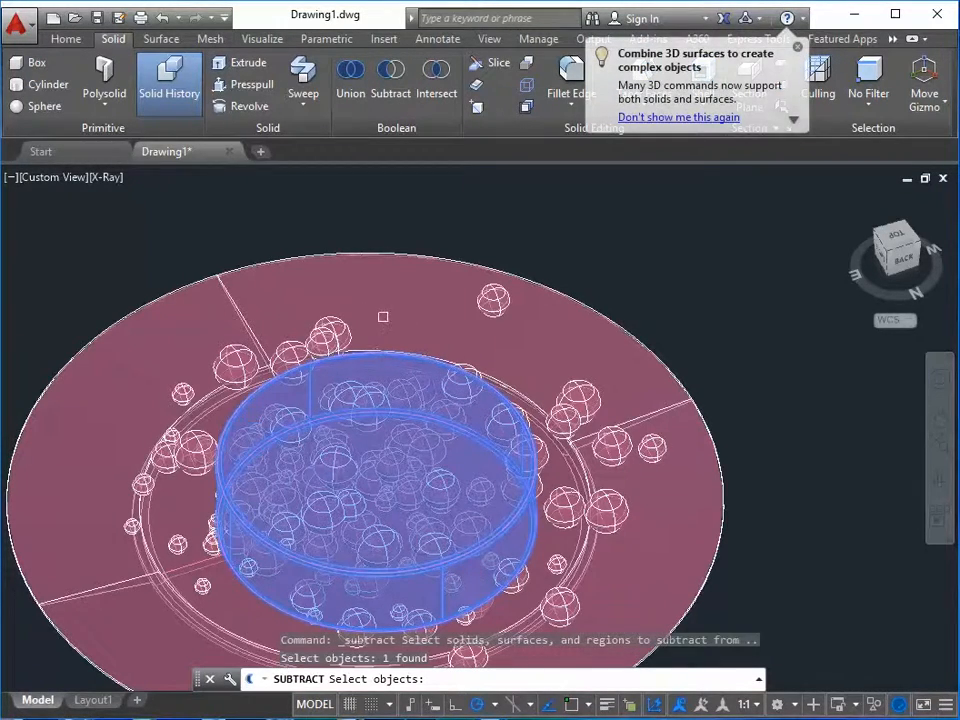
pyautogui.press('Return')
pyautogui.click(336, 343)
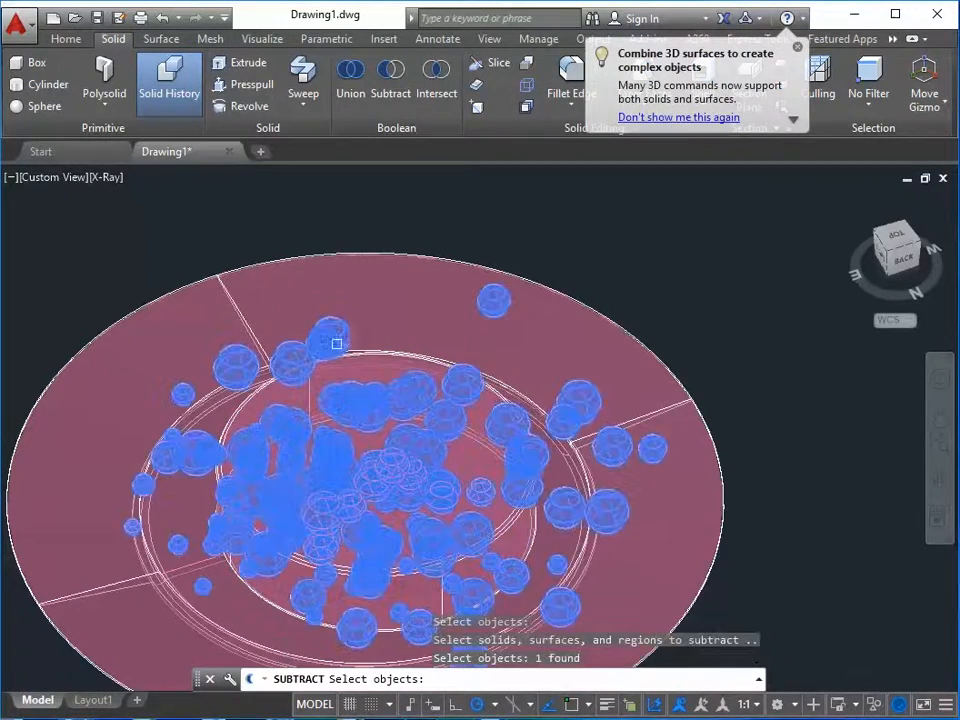
pyautogui.press('Return')
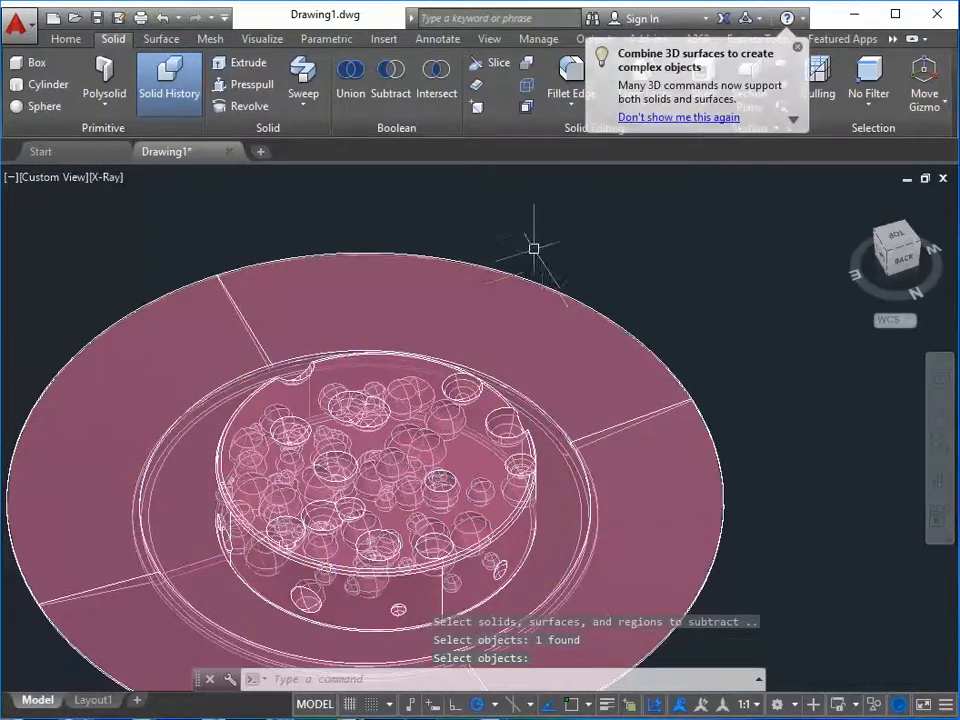
# - Switch the model's display from X-Ray to the Conceptual visual style
pyautogui.keyDown('shift'); pyautogui.moveTo(408, 240); pyautogui.dragTo(441, 471, button='middle'); pyautogui.keyUp('shift')
pyautogui.scroll(3, 397, 414)
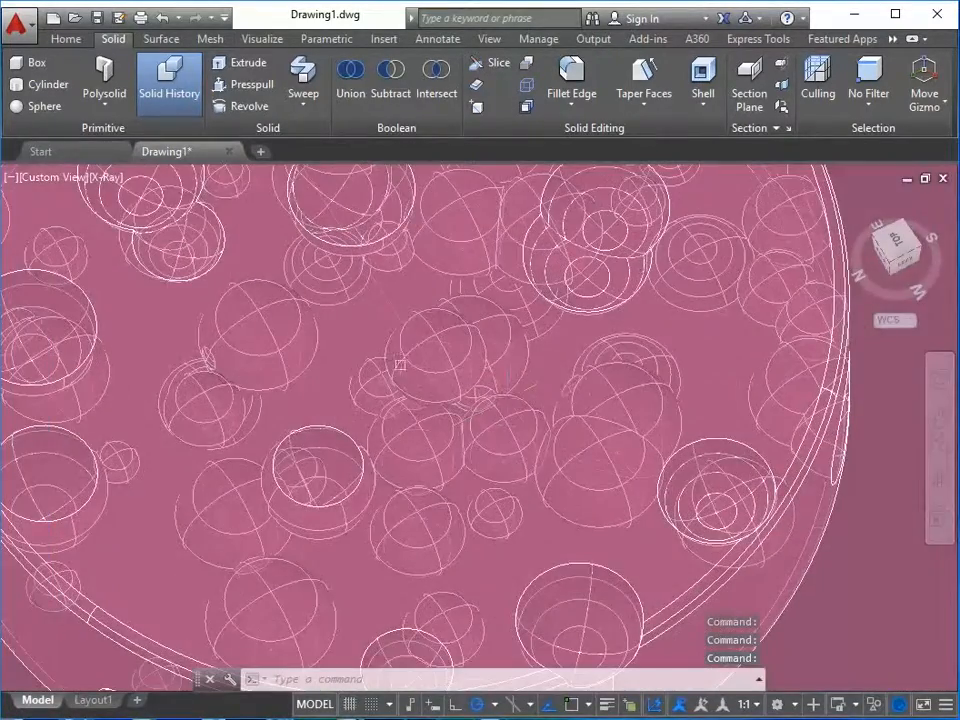
pyautogui.scroll(-4, 388, 340)
pyautogui.keyDown('shift'); pyautogui.moveTo(392, 350); pyautogui.dragTo(486, 380, button='middle'); pyautogui.keyUp('shift')
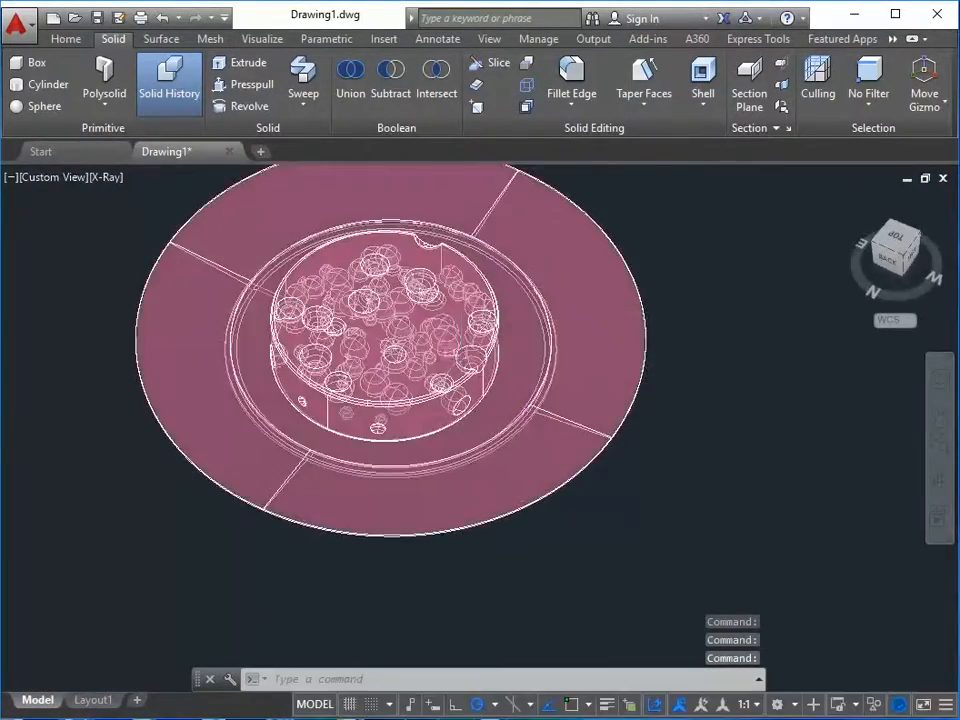
pyautogui.scroll(2, 481, 288)
pyautogui.click(108, 178)
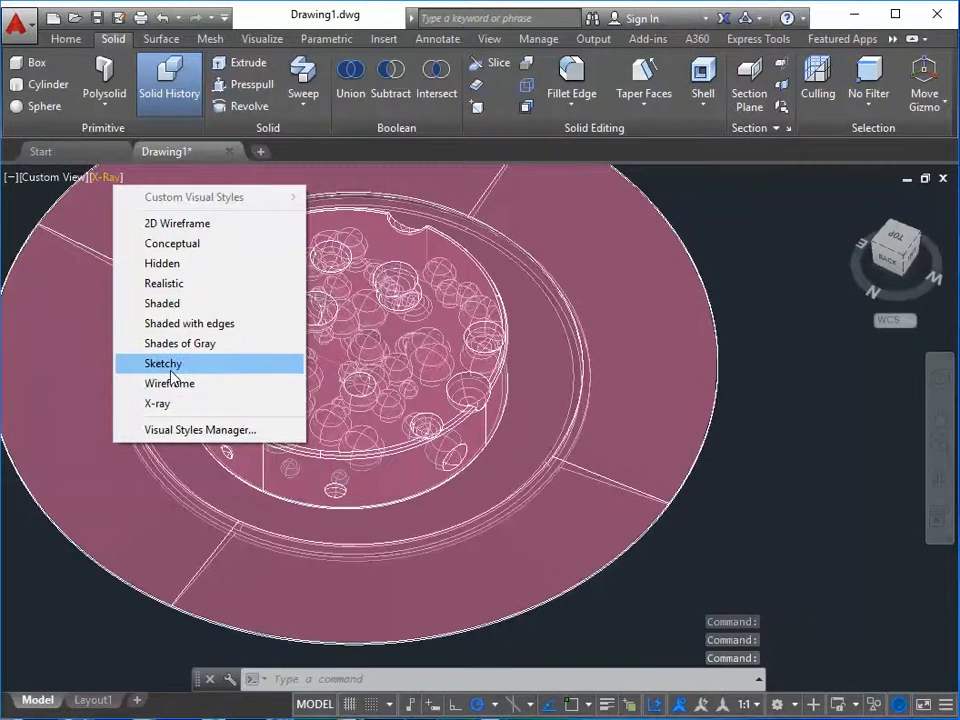
pyautogui.click(172, 244)
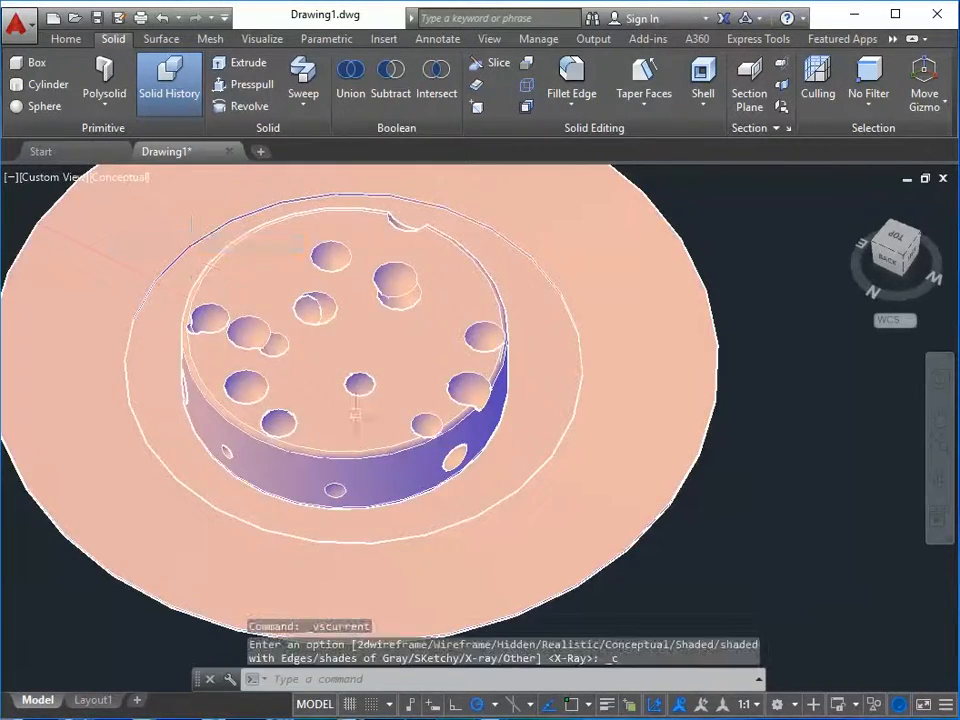
# - Slice the cylinder vertically into two parts near its middle with a two-point cutting plane, keeping both sides
pyautogui.moveTo(420, 400)
pyautogui.keyDown('shift'); pyautogui.mouseDown(button='middle')
pyautogui.moveTo(443, 422)
pyautogui.moveTo(377, 349)
pyautogui.moveTo(340, 484)
pyautogui.mouseUp(button='middle'); pyautogui.keyUp('shift')
pyautogui.moveTo(275, 434); pyautogui.dragTo(468, 422, button='middle')
pyautogui.scroll(-4, 468, 422)
pyautogui.keyDown('shift'); pyautogui.moveTo(460, 410); pyautogui.dragTo(406, 413, button='middle'); pyautogui.keyUp('shift')
pyautogui.keyDown('shift'); pyautogui.moveTo(455, 443); pyautogui.dragTo(505, 480, button='middle'); pyautogui.keyUp('shift')
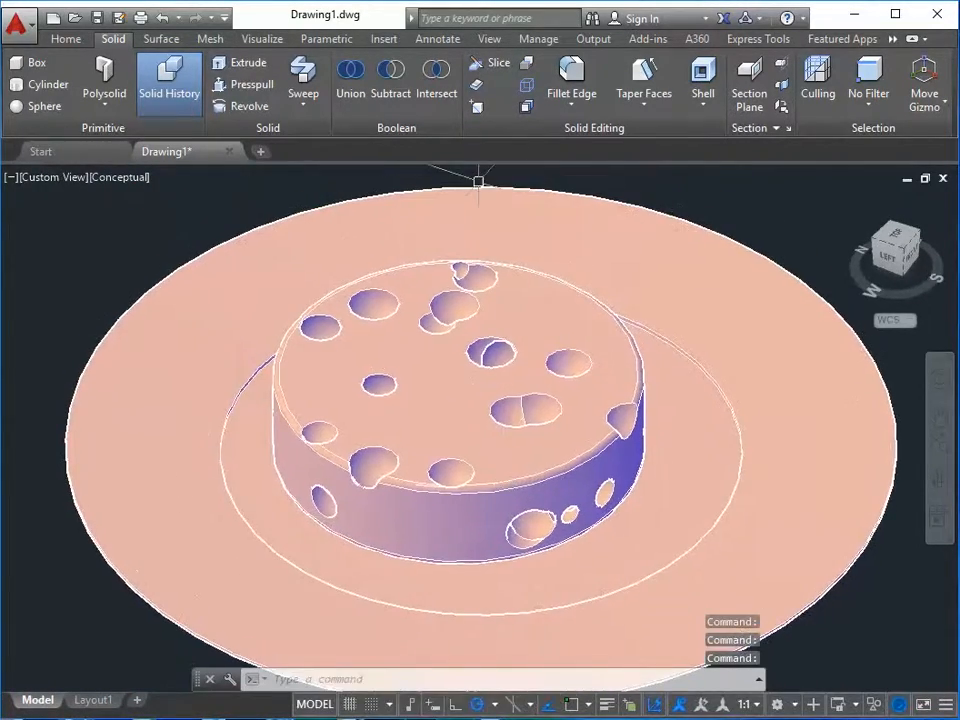
pyautogui.click(497, 64)
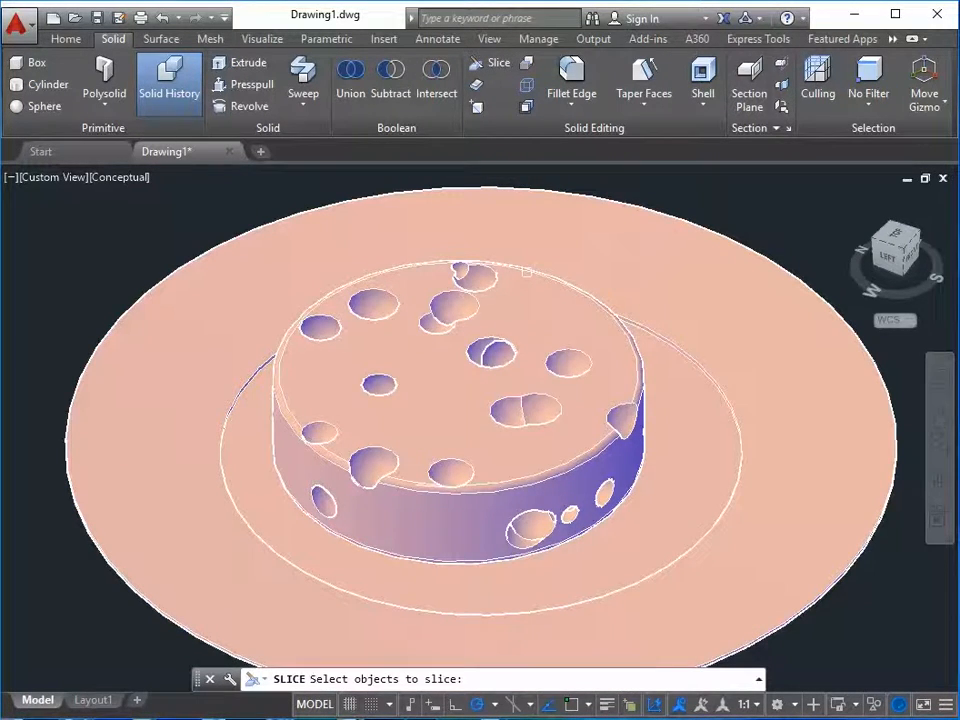
pyautogui.click(527, 270)
pyautogui.press('Return')
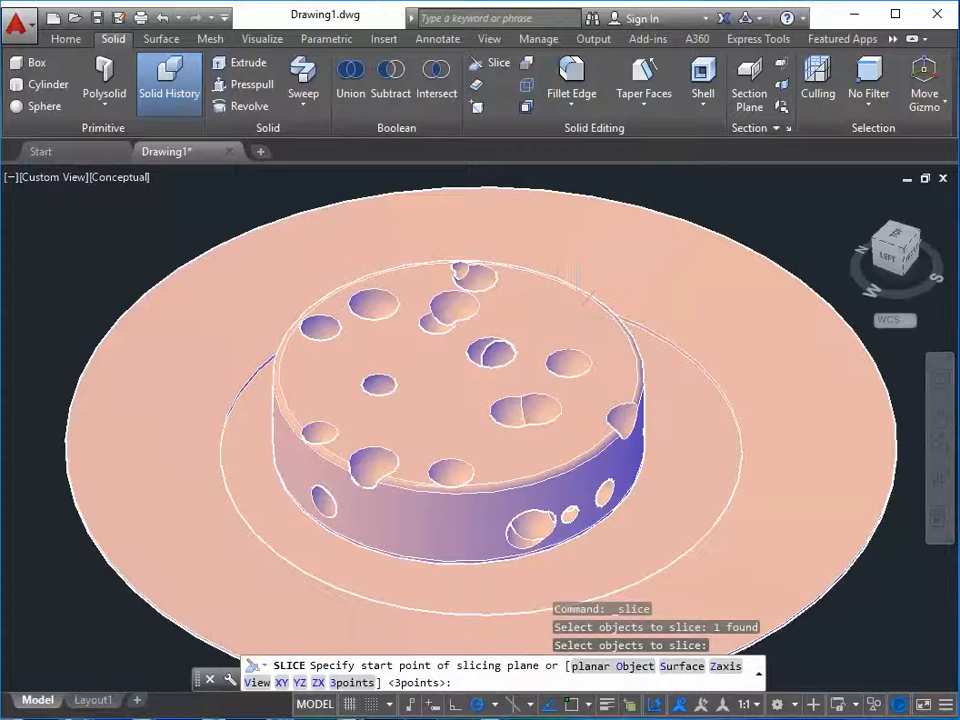
pyautogui.click(413, 385)
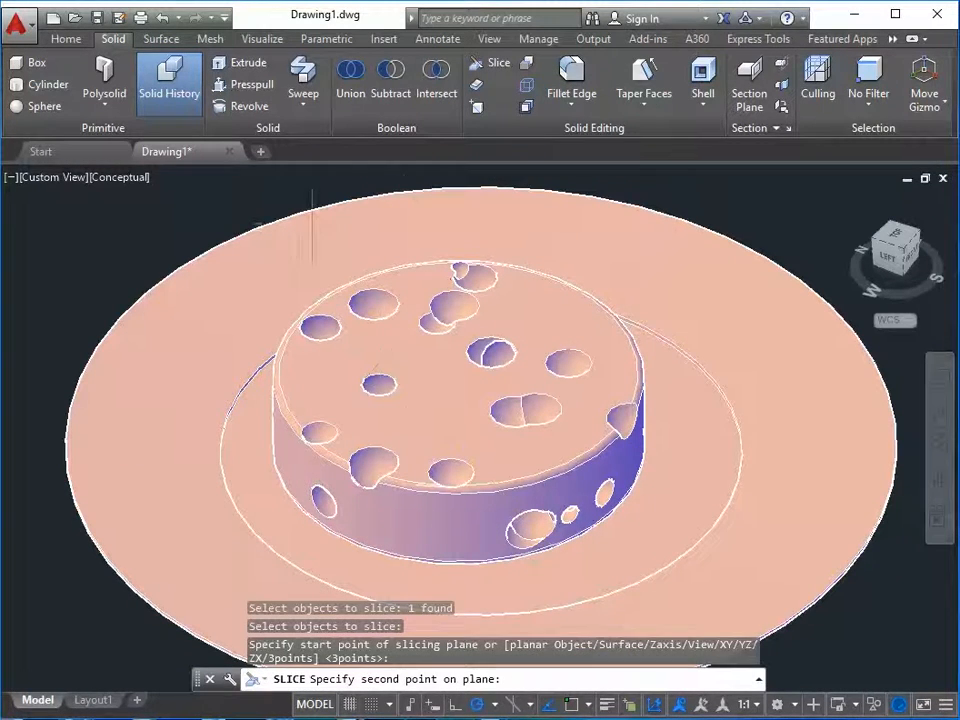
pyautogui.click(412, 363)
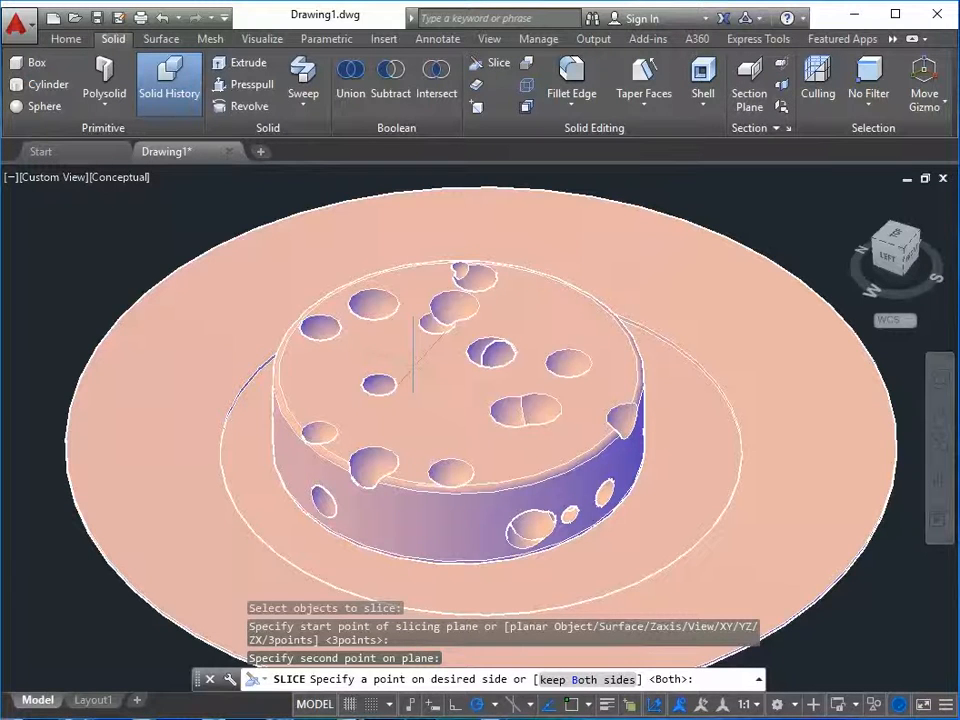
pyautogui.write('b')
pyautogui.press('Return')
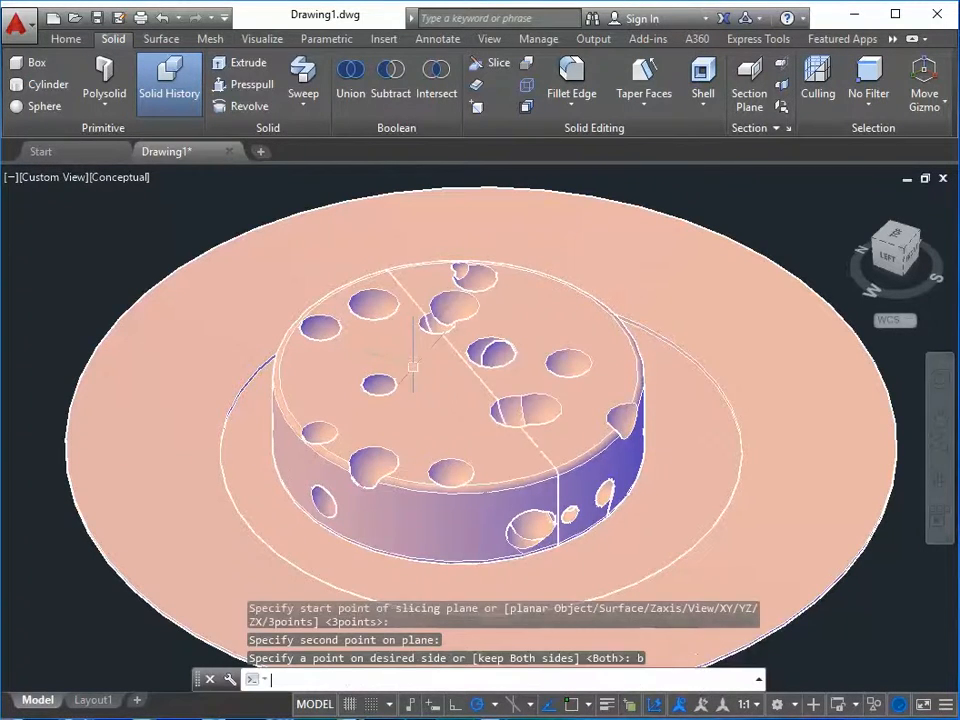
pyautogui.keyDown('shift'); pyautogui.moveTo(322, 440); pyautogui.dragTo(321, 492, button='middle'); pyautogui.keyUp('shift')
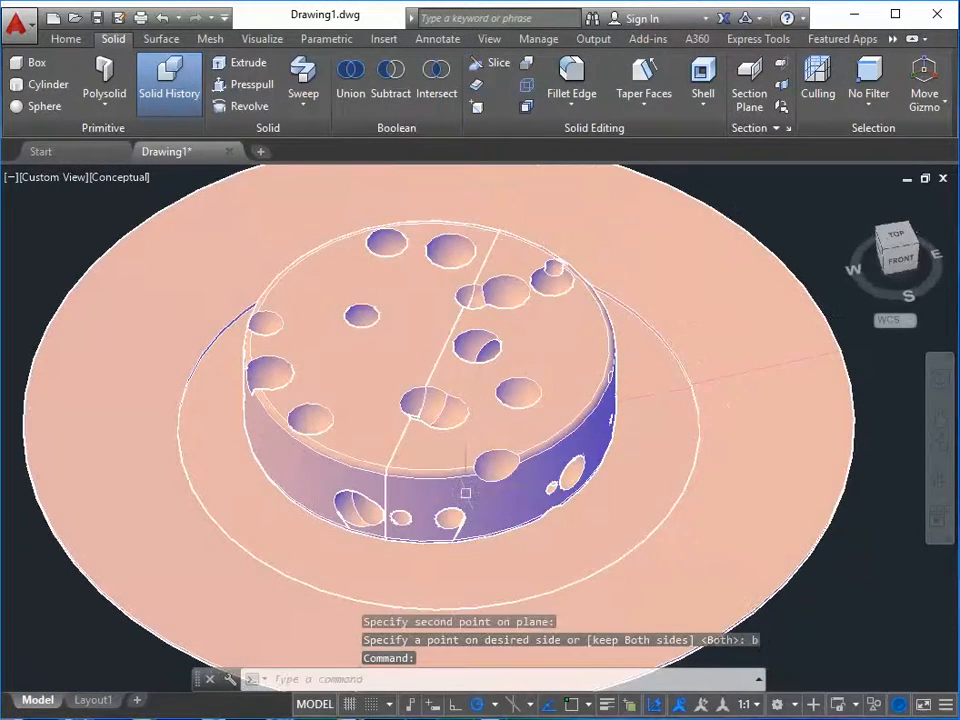
pyautogui.write('m')
pyautogui.press('Return')
pyautogui.write('\\')
pyautogui.press('Escape')
pyautogui.press('Escape')
pyautogui.press('Escape')
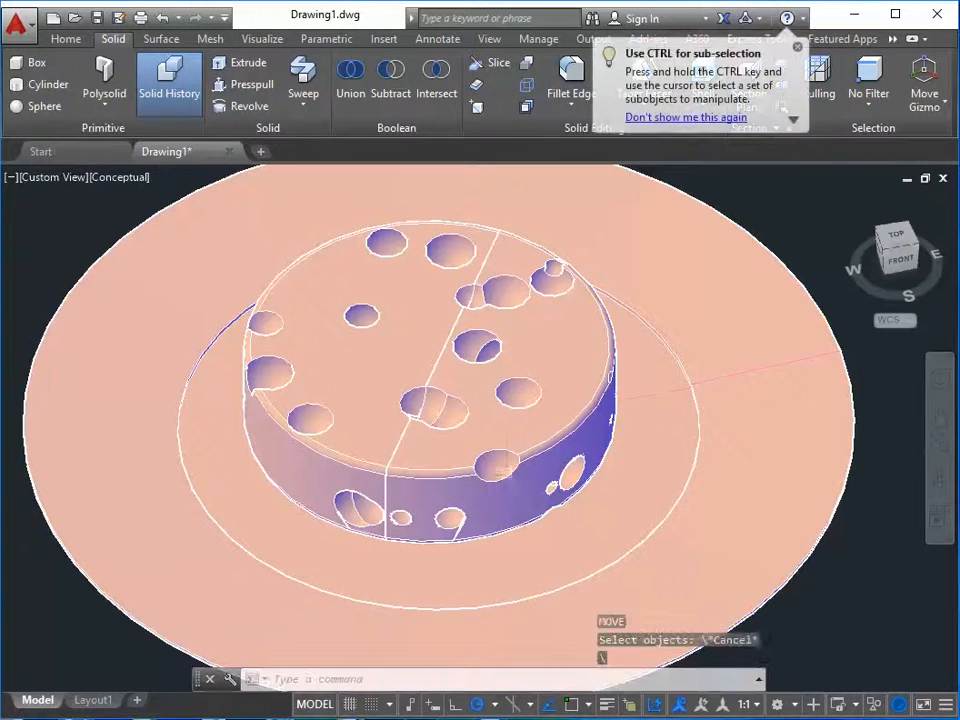
# - Move the eastern part of the sliced cylinder a short distance away to open a narrow gap along the cut
pyautogui.write('m')
pyautogui.press('Return')
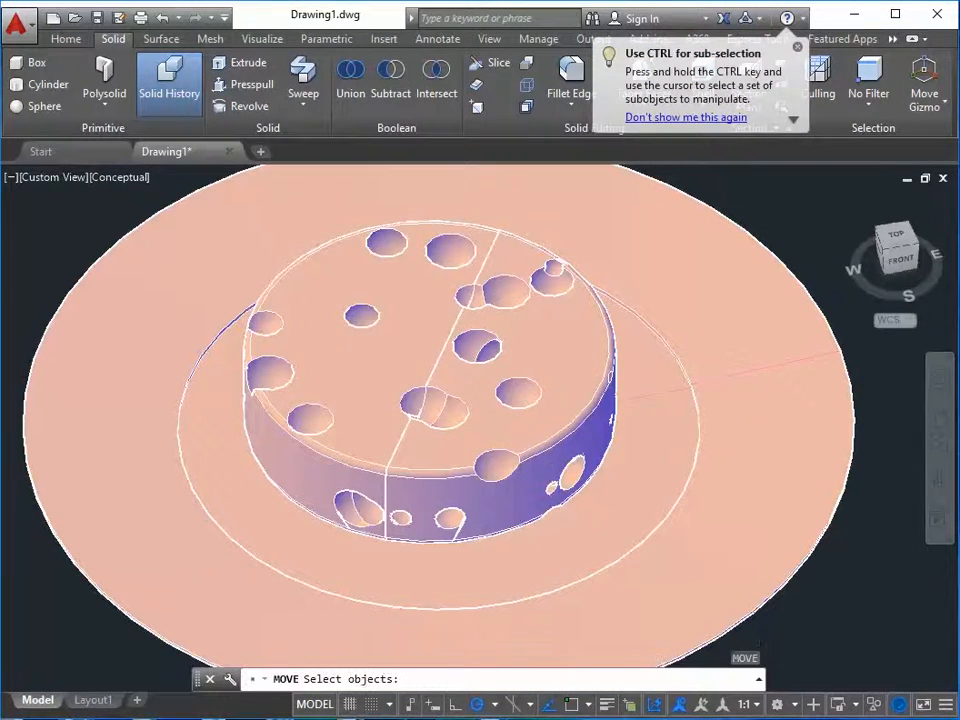
pyautogui.click(523, 462)
pyautogui.press('Return')
pyautogui.click(834, 585)
pyautogui.click(836, 606)
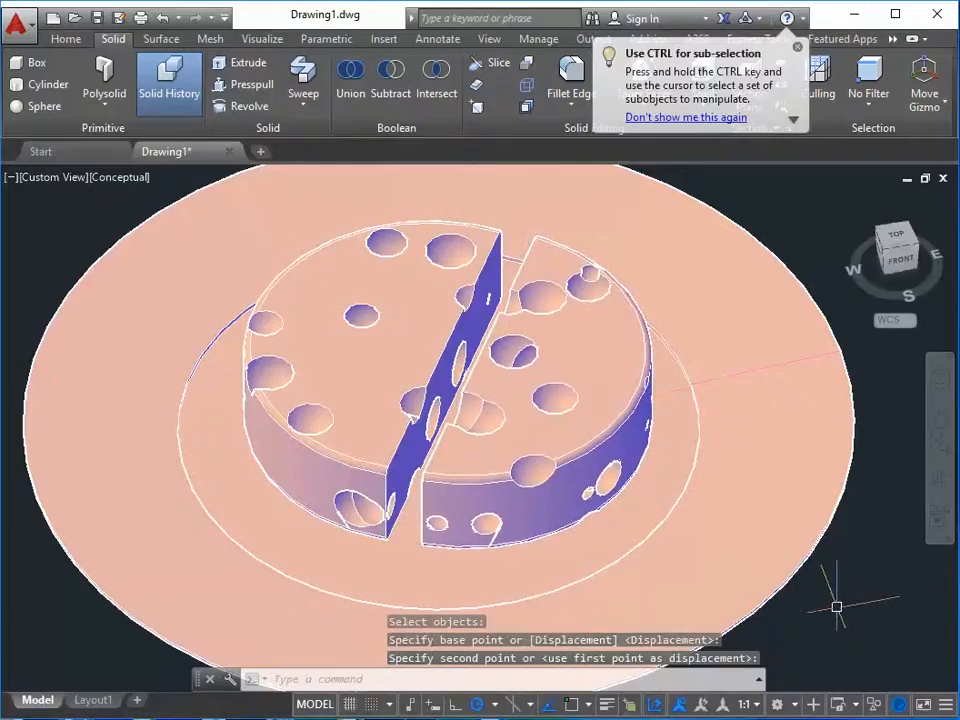
pyautogui.press('Escape')
pyautogui.press('Escape')
# - Begin a three-point Slice of the western cylinder half, snapping the first plane point to the cut face's lower front corner endpoint
pyautogui.scroll(4, 476, 504)
pyautogui.scroll(2, 476, 504)
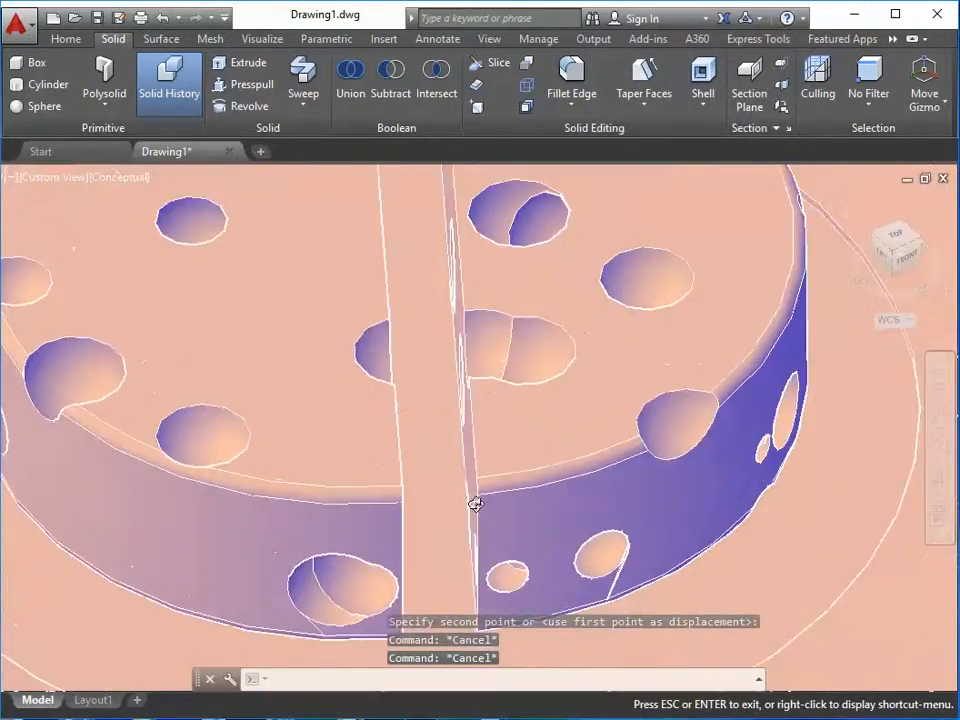
pyautogui.scroll(-6, 530, 490)
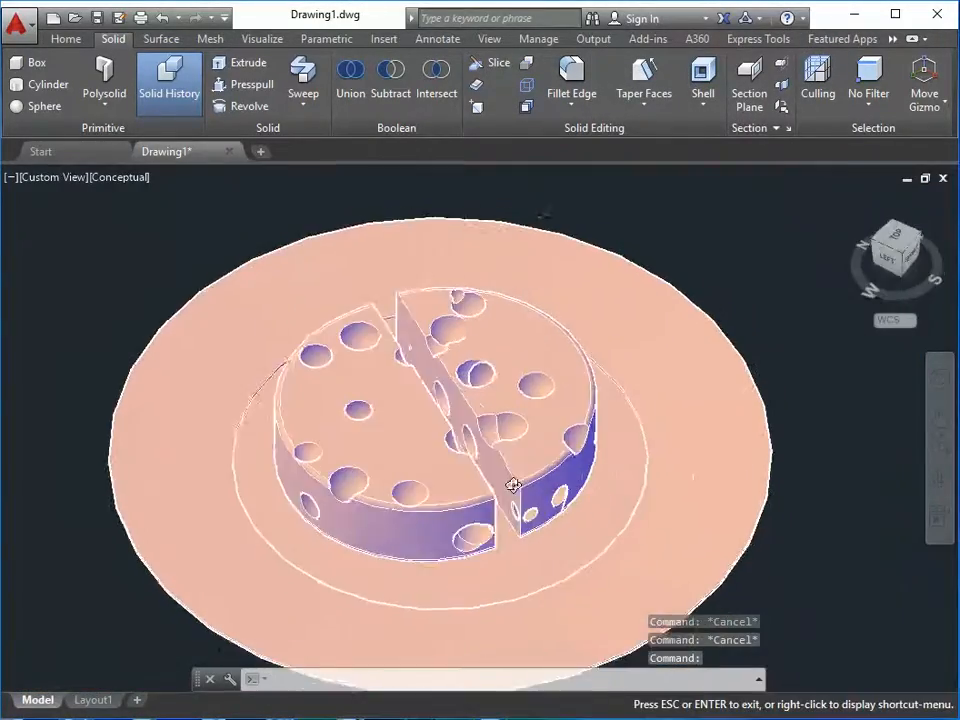
pyautogui.keyDown('shift'); pyautogui.moveTo(512, 485); pyautogui.dragTo(503, 357, button='middle'); pyautogui.keyUp('shift')
pyautogui.scroll(2, 438, 446)
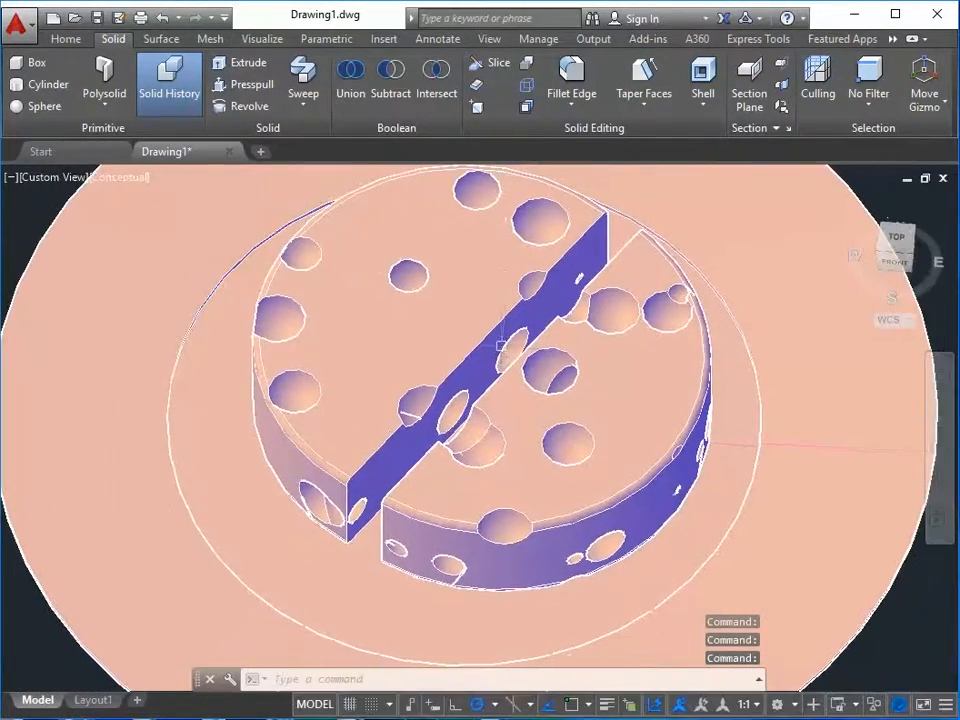
pyautogui.click(495, 62)
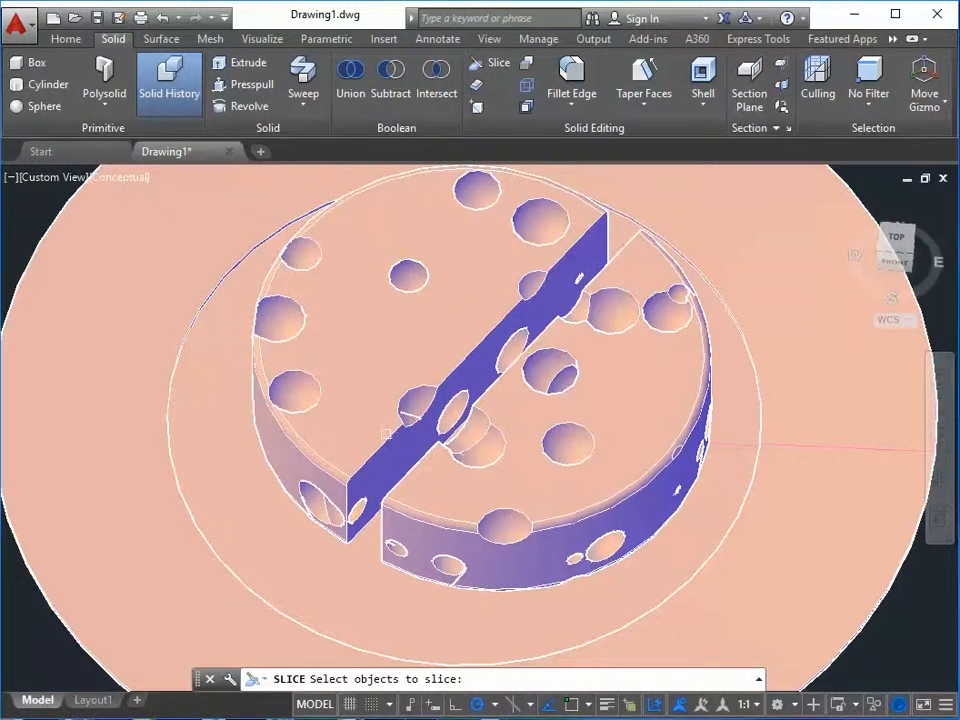
pyautogui.click(393, 389)
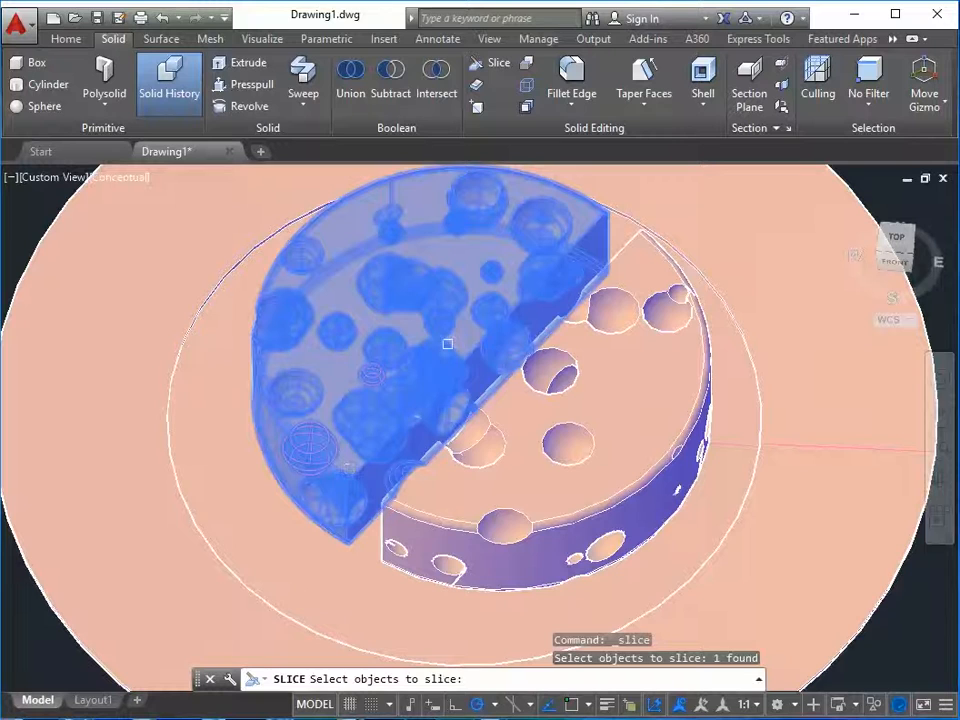
pyautogui.press('Return')
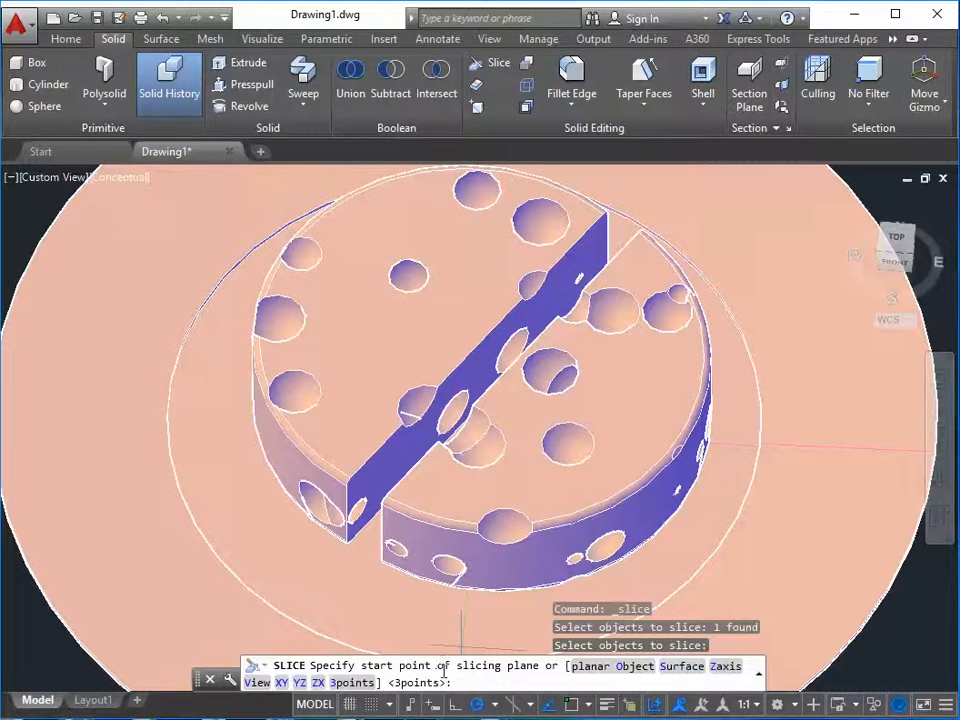
pyautogui.press('Return')
pyautogui.scroll(5, 293, 511)
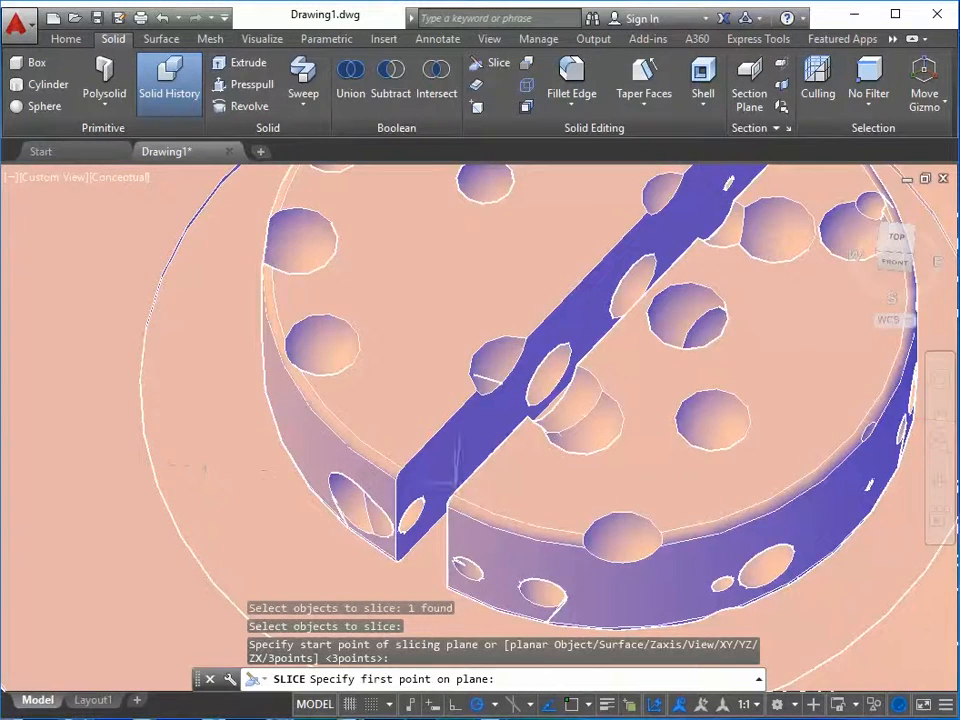
pyautogui.keyDown('shift'); pyautogui.rightClick(467, 505); pyautogui.keyUp('shift')
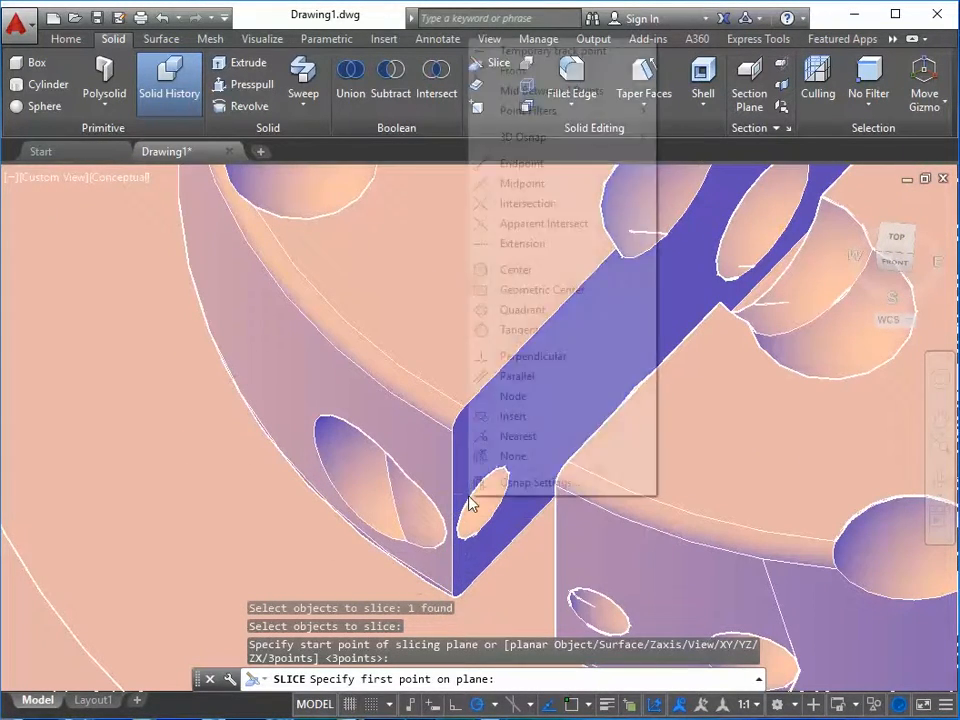
pyautogui.click(522, 163)
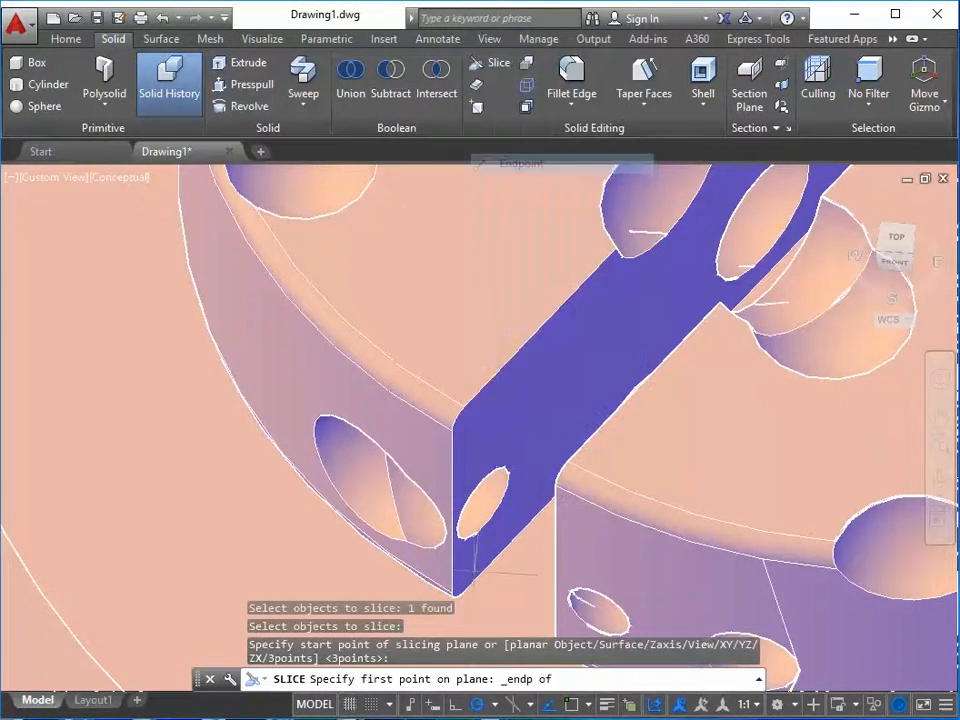
pyautogui.click(452, 592)
# - Define the slicing plane's second point at a hole's endpoint on the cut face's top edge and the third at a rim hole's endpoint
pyautogui.scroll(-5, 462, 553)
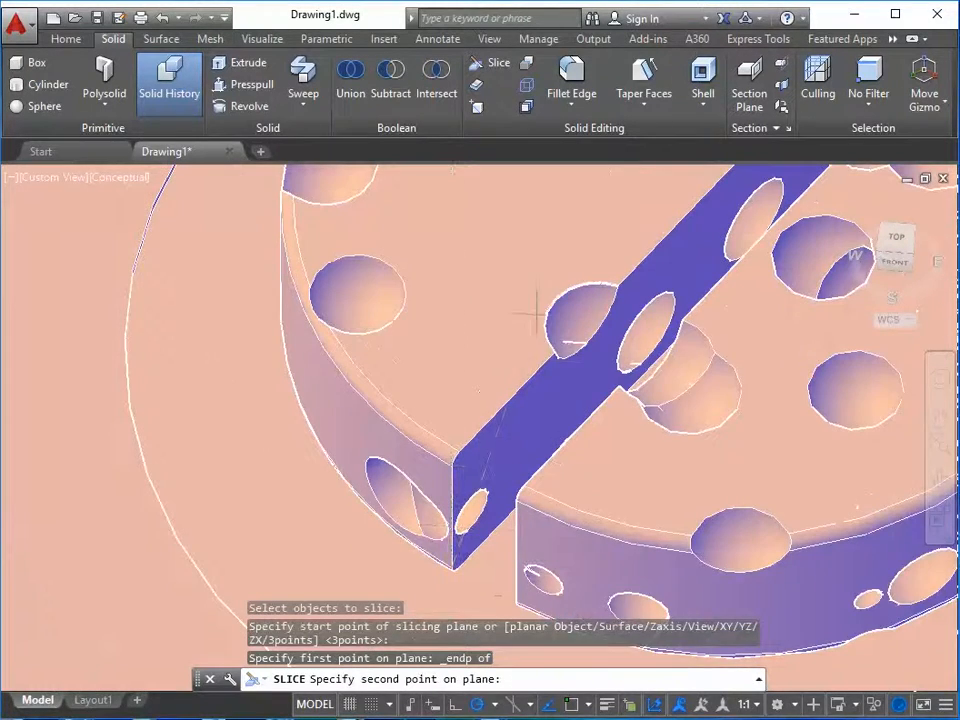
pyautogui.keyDown('shift'); pyautogui.rightClick(542, 318); pyautogui.keyUp('shift')
pyautogui.click(600, 438)
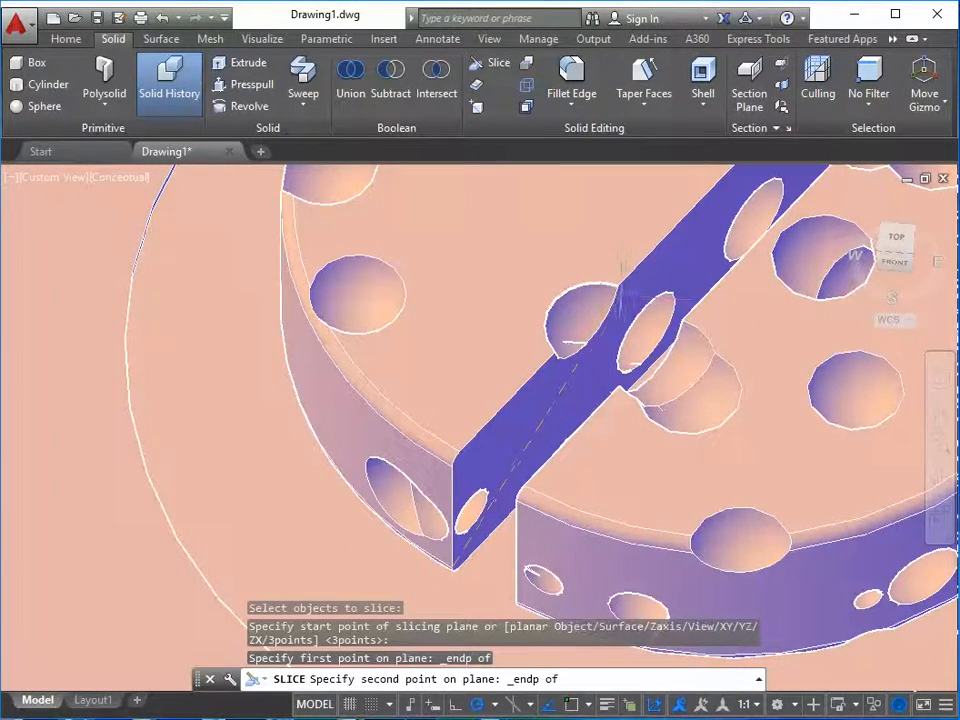
pyautogui.click(618, 286)
pyautogui.moveTo(535, 299); pyautogui.dragTo(556, 435, button='middle')
pyautogui.keyDown('shift'); pyautogui.rightClick(440, 302); pyautogui.keyUp('shift')
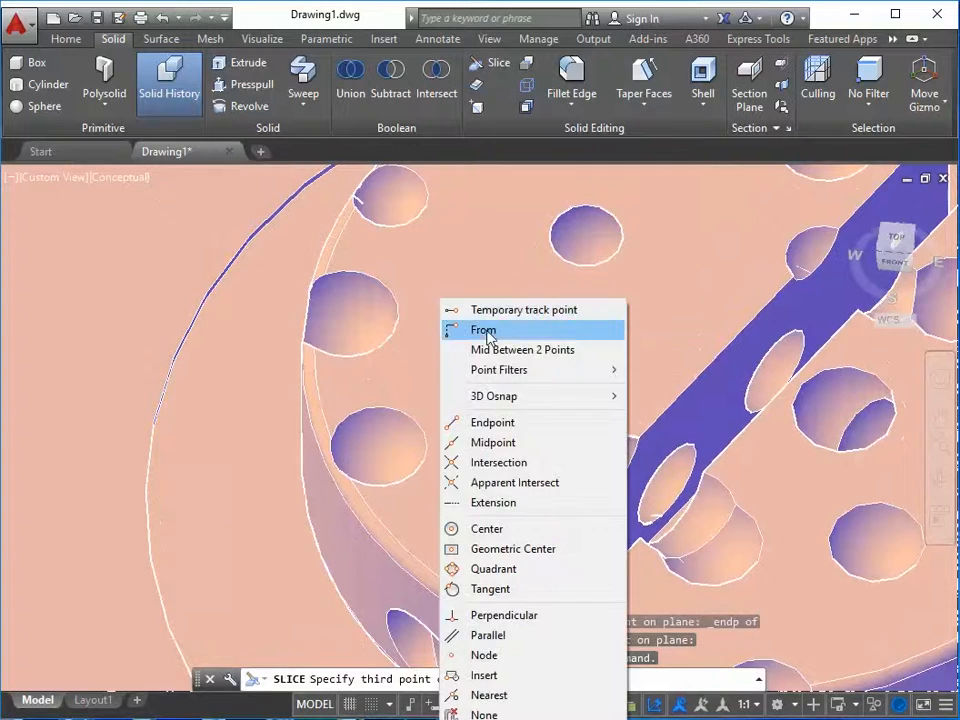
pyautogui.click(500, 423)
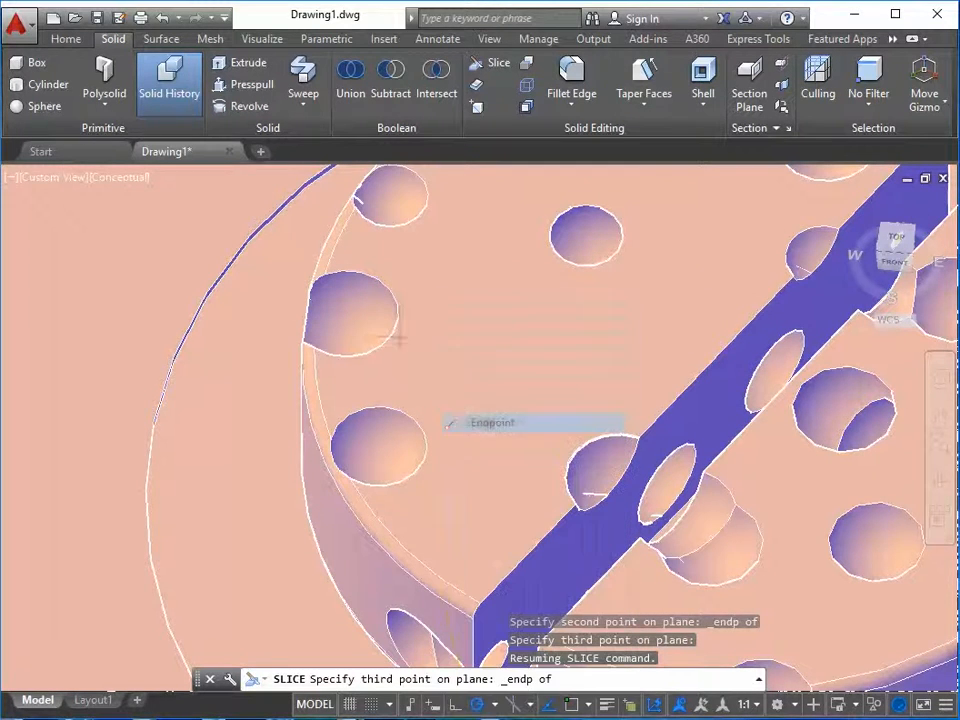
pyautogui.click(301, 345)
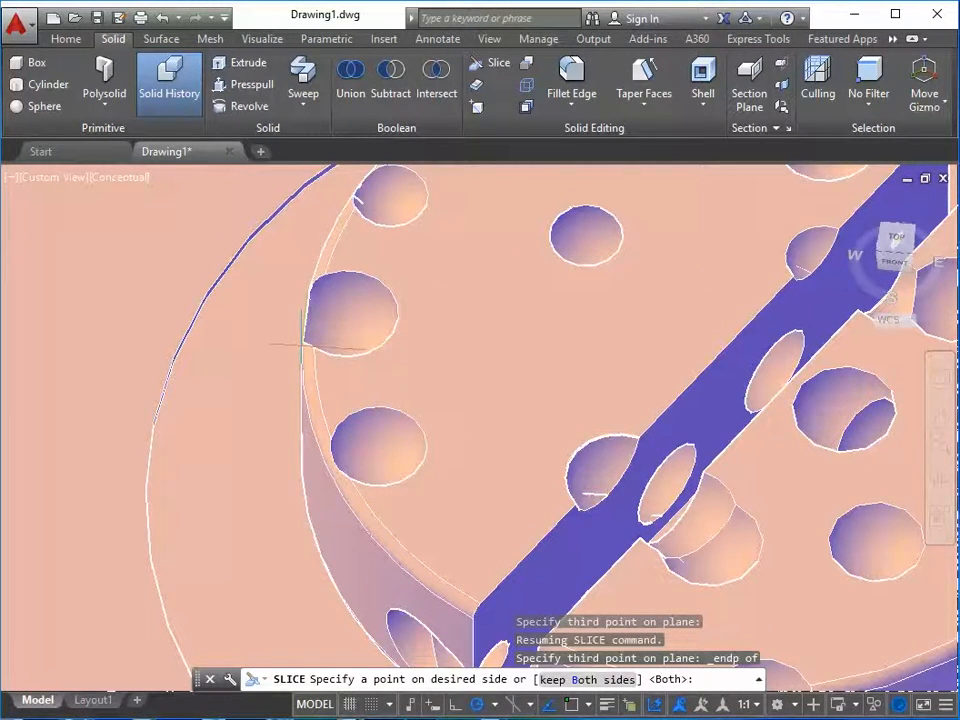
# - Complete the slice by snapping to an endpoint on the cut face's far upper edge as the side to keep
pyautogui.scroll(-5, 301, 345)
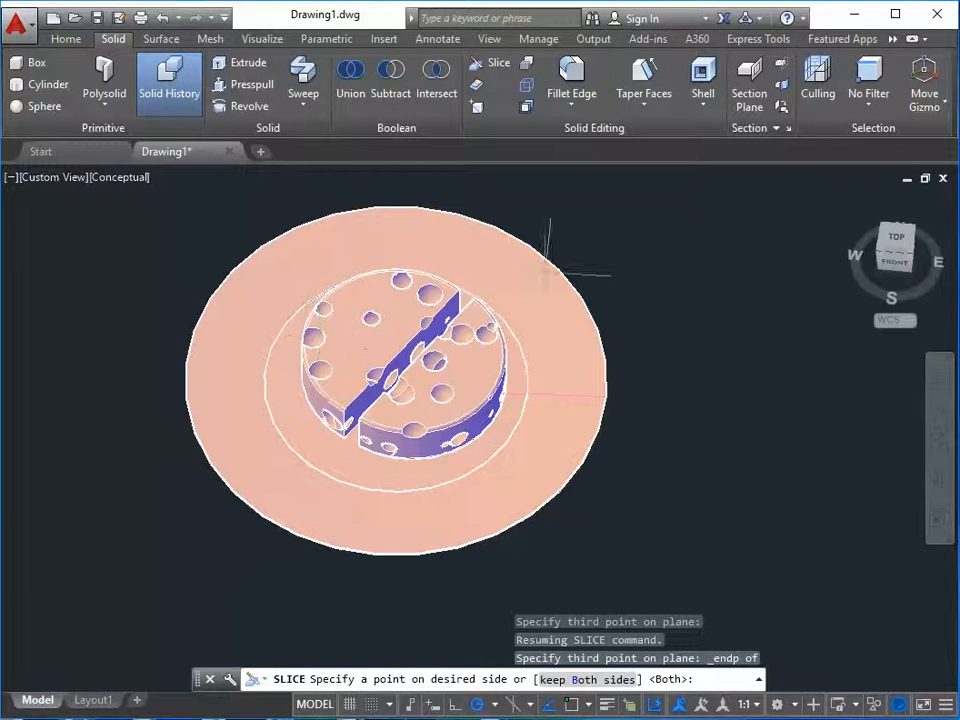
pyautogui.keyDown('shift'); pyautogui.rightClick(424, 395); pyautogui.keyUp('shift')
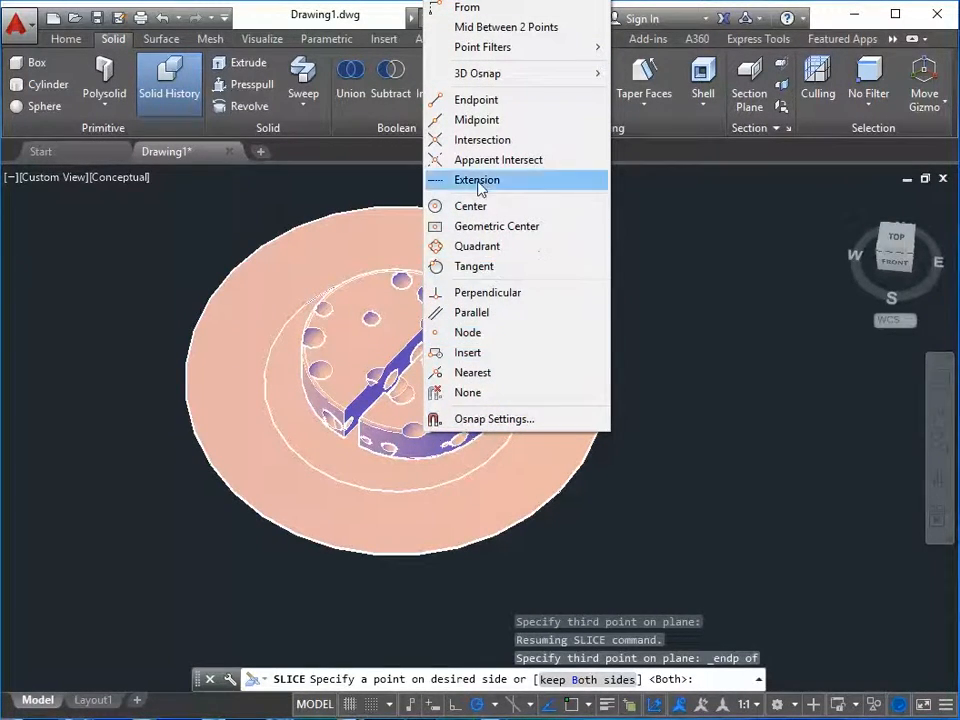
pyautogui.click(476, 100)
pyautogui.scroll(5, 409, 300)
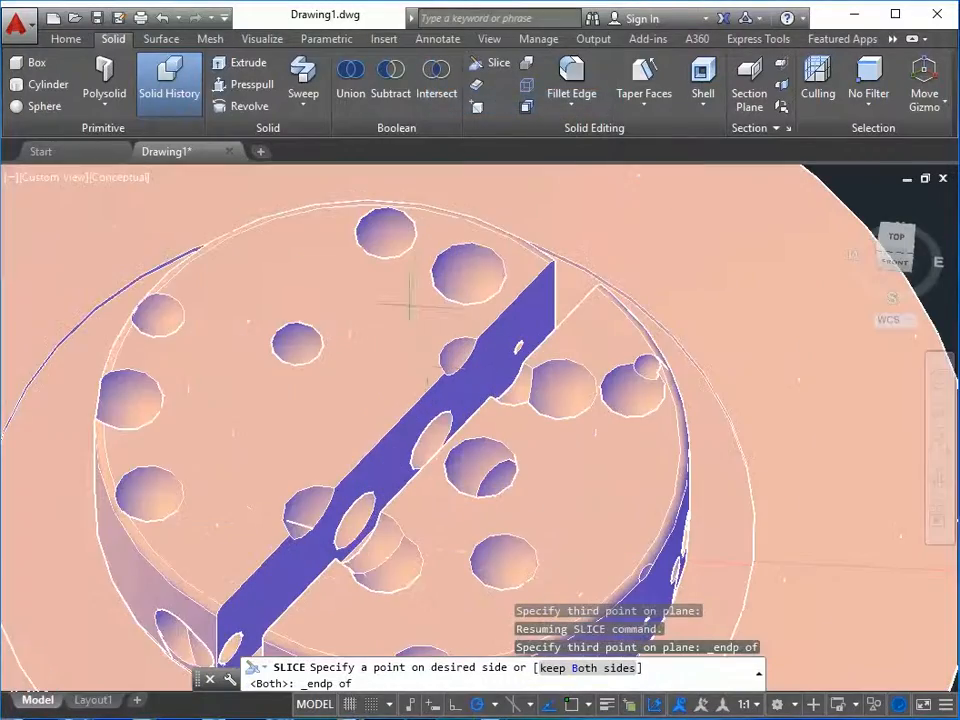
pyautogui.click(443, 372)
pyautogui.scroll(-5, 323, 462)
pyautogui.keyDown('shift'); pyautogui.moveTo(323, 462); pyautogui.dragTo(475, 525, button='middle'); pyautogui.keyUp('shift')
pyautogui.scroll(-5, 320, 457)
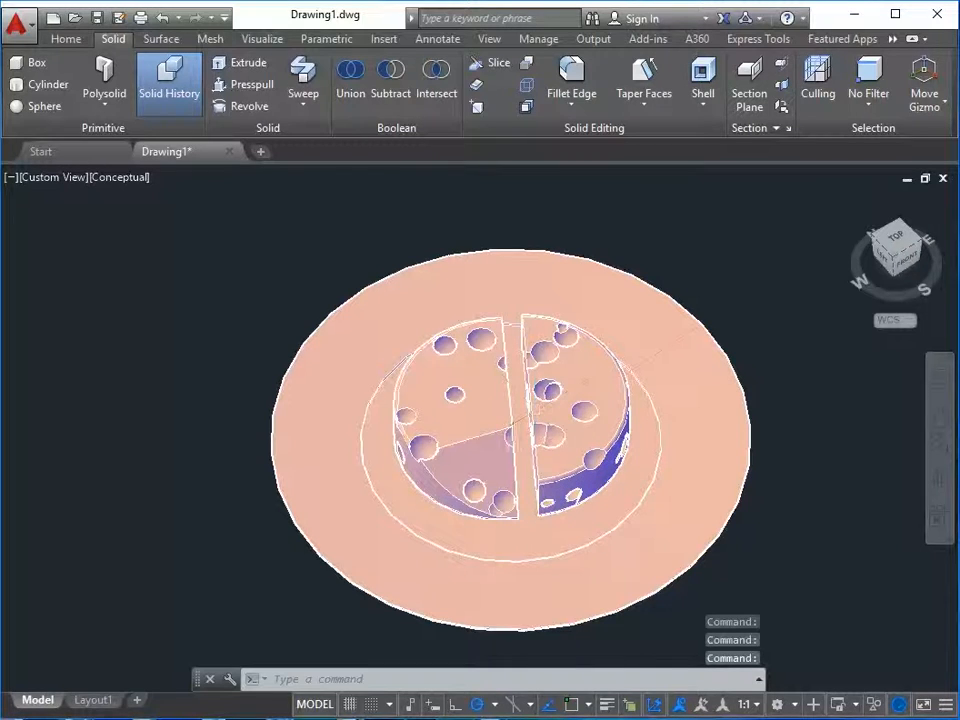